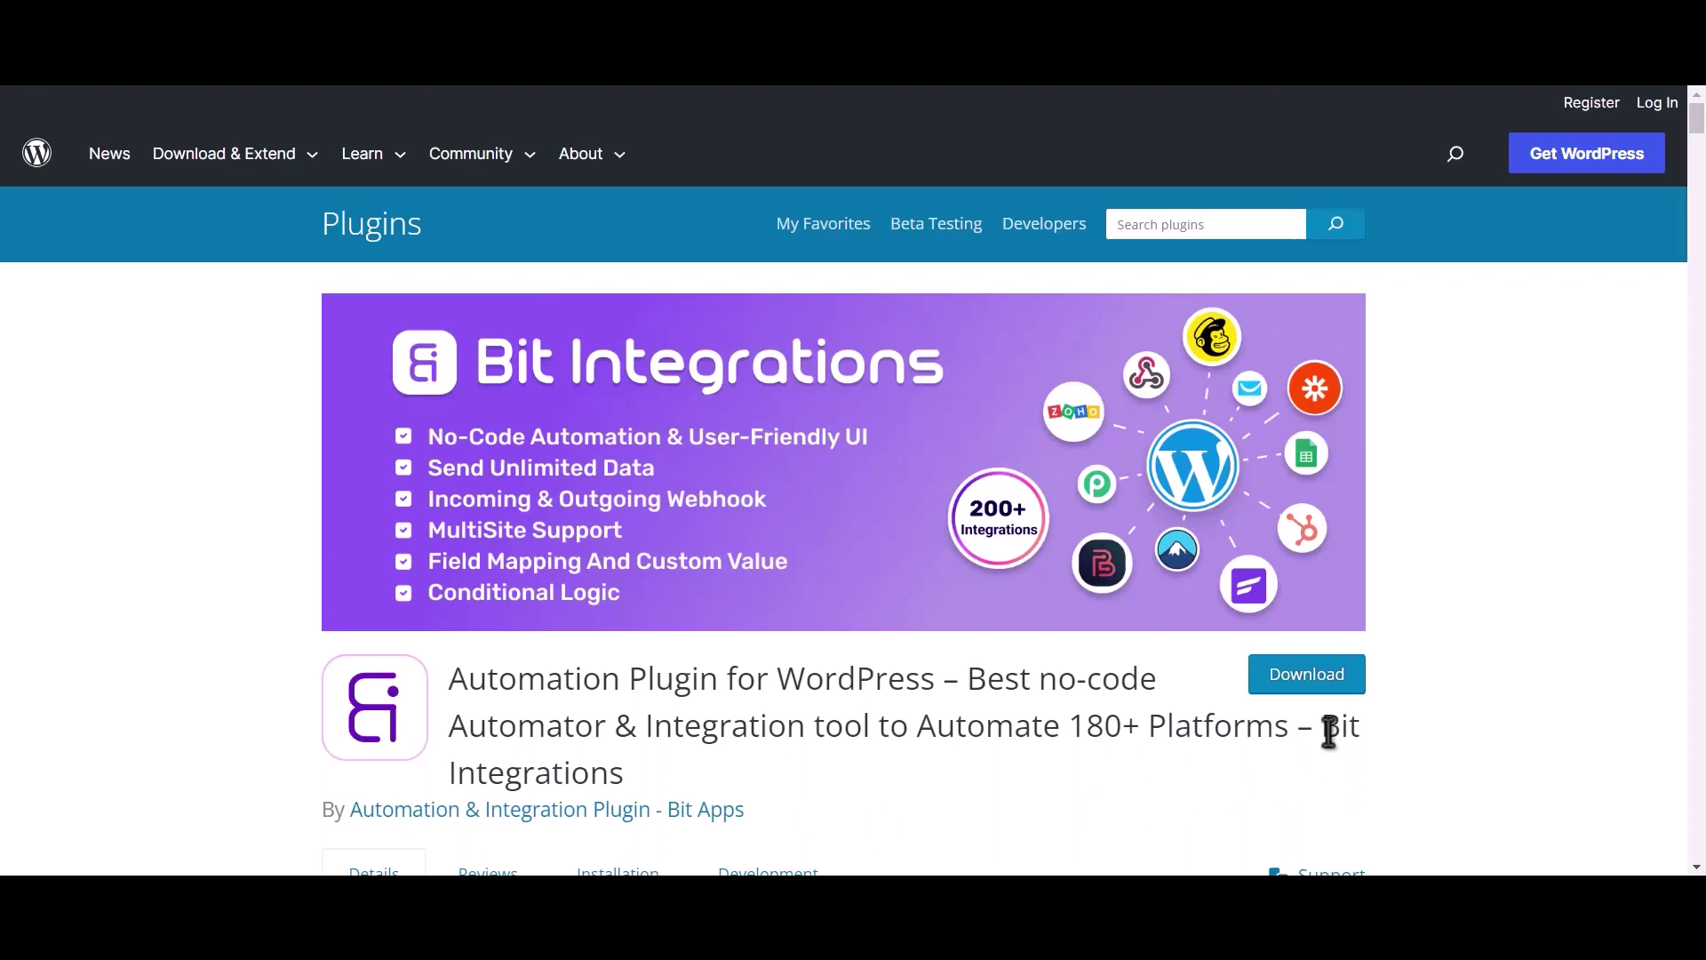
Highlight the Bit Integrations plugin name, then start a new integration from the WordPress dashboard
left_click_drag(1324, 724, 1334, 760)
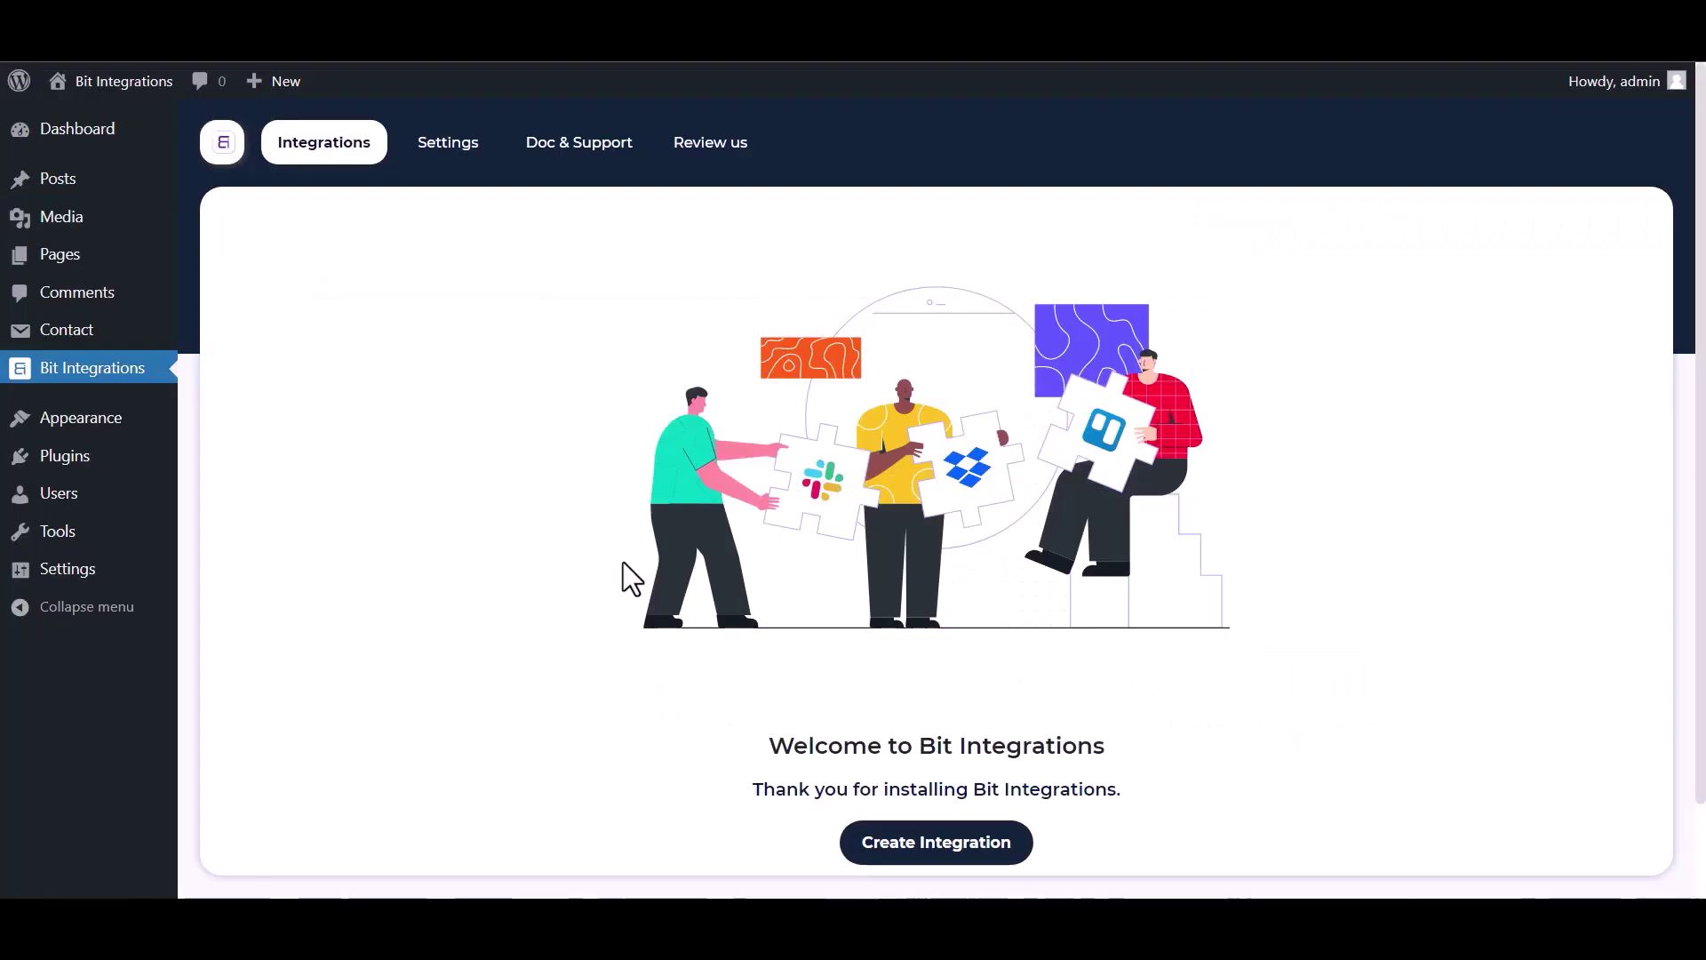
left_click(943, 851)
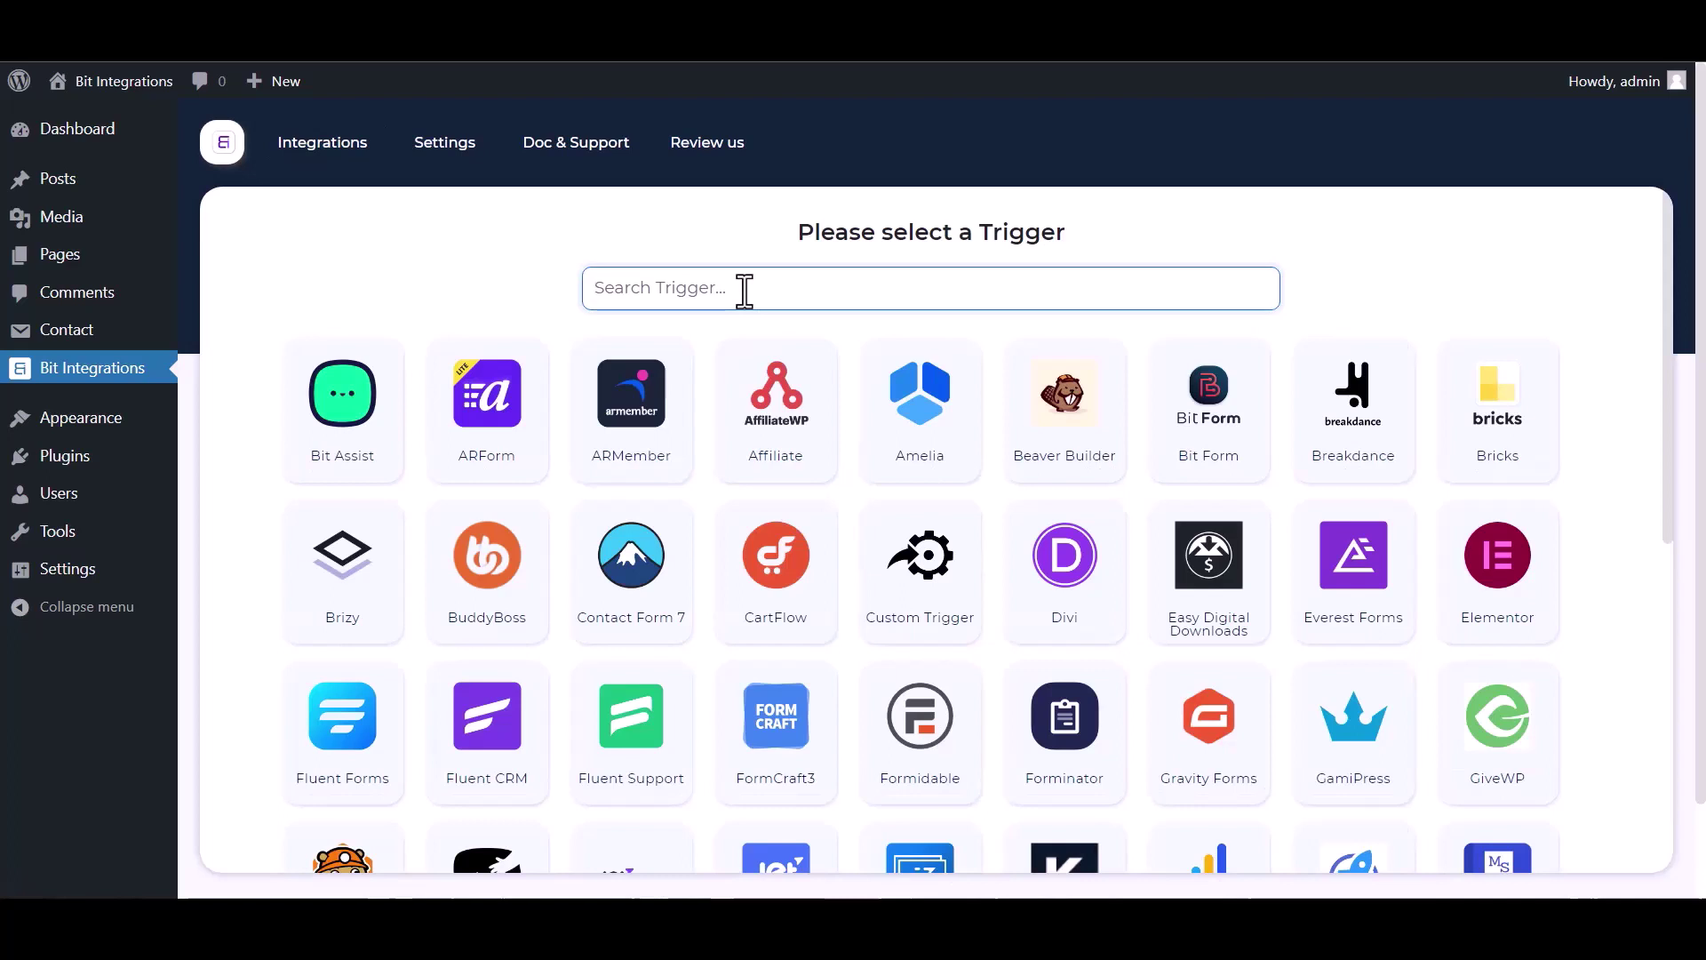
Search triggers for 'contact' and set Contact Form 7's Contact form 1 as the trigger
type("co")
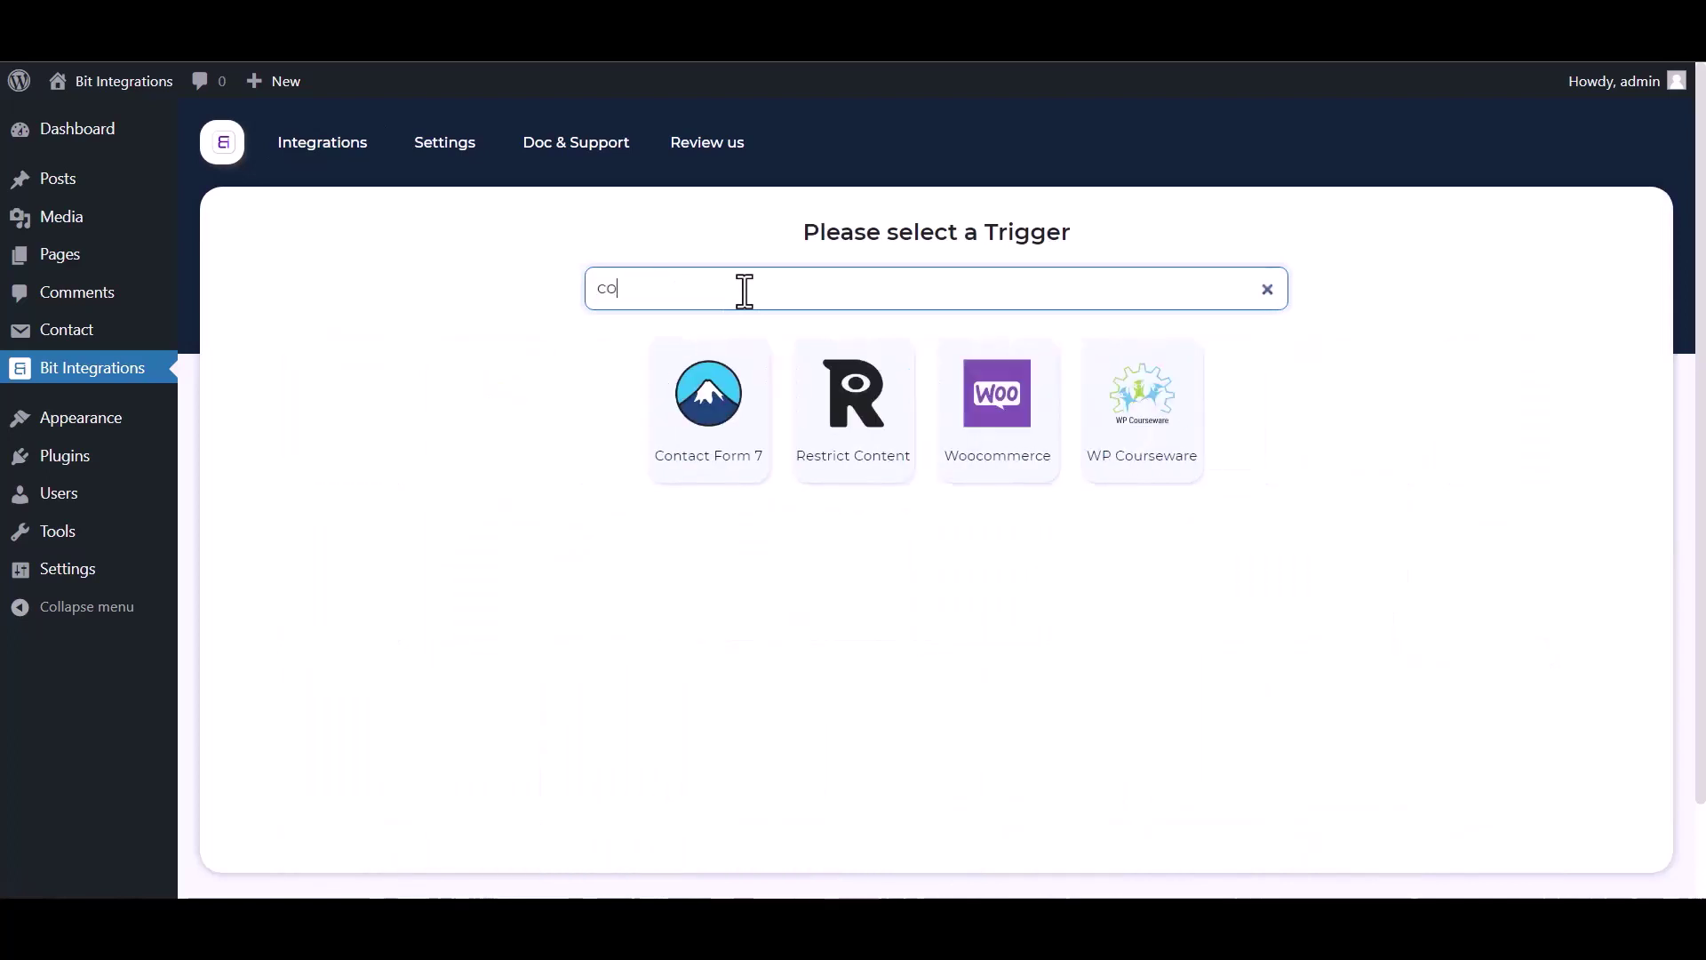
type("ntac")
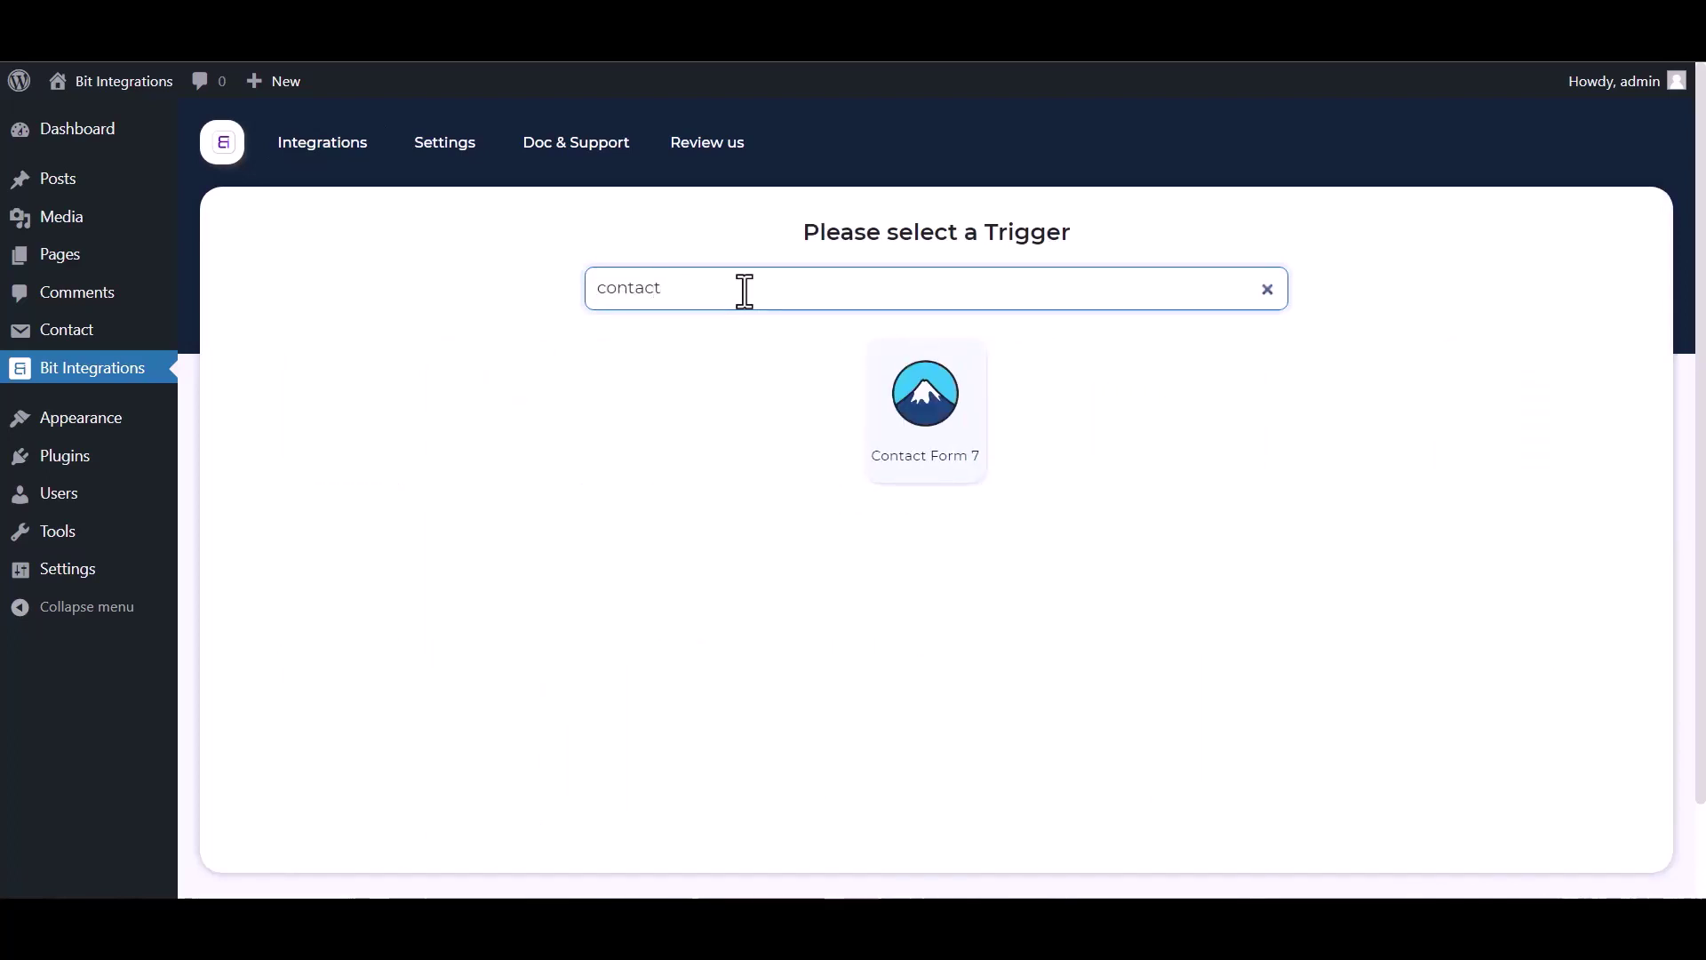
type("t")
left_click(866, 398)
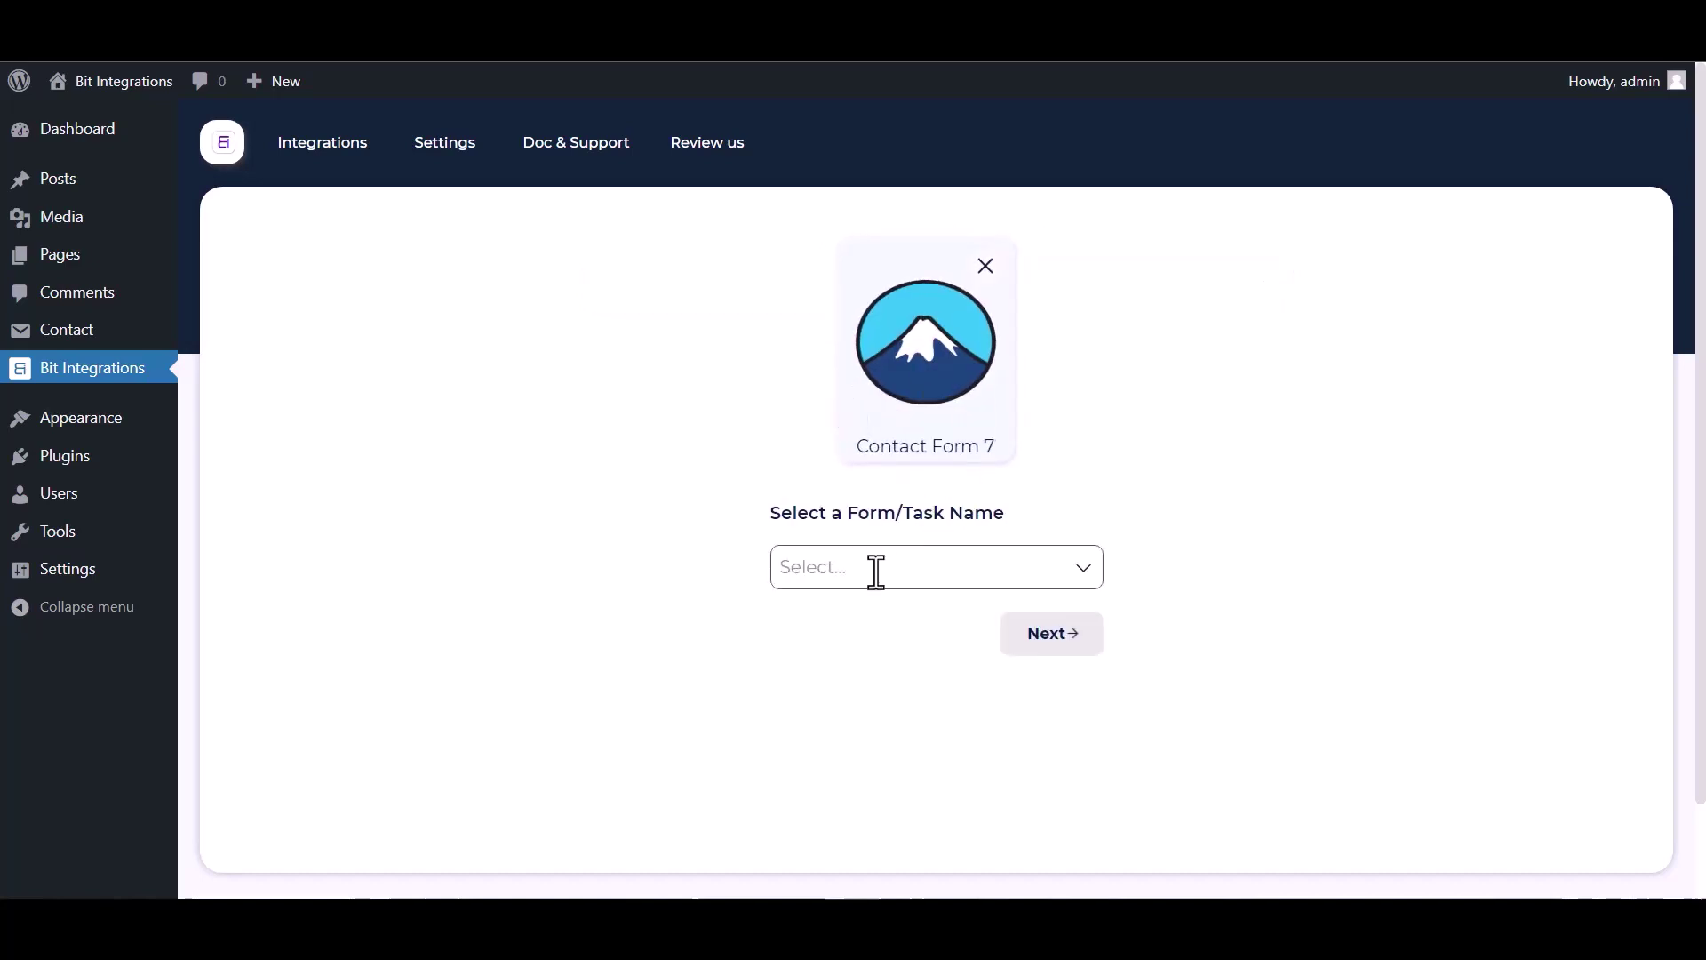
left_click(869, 573)
left_click(864, 611)
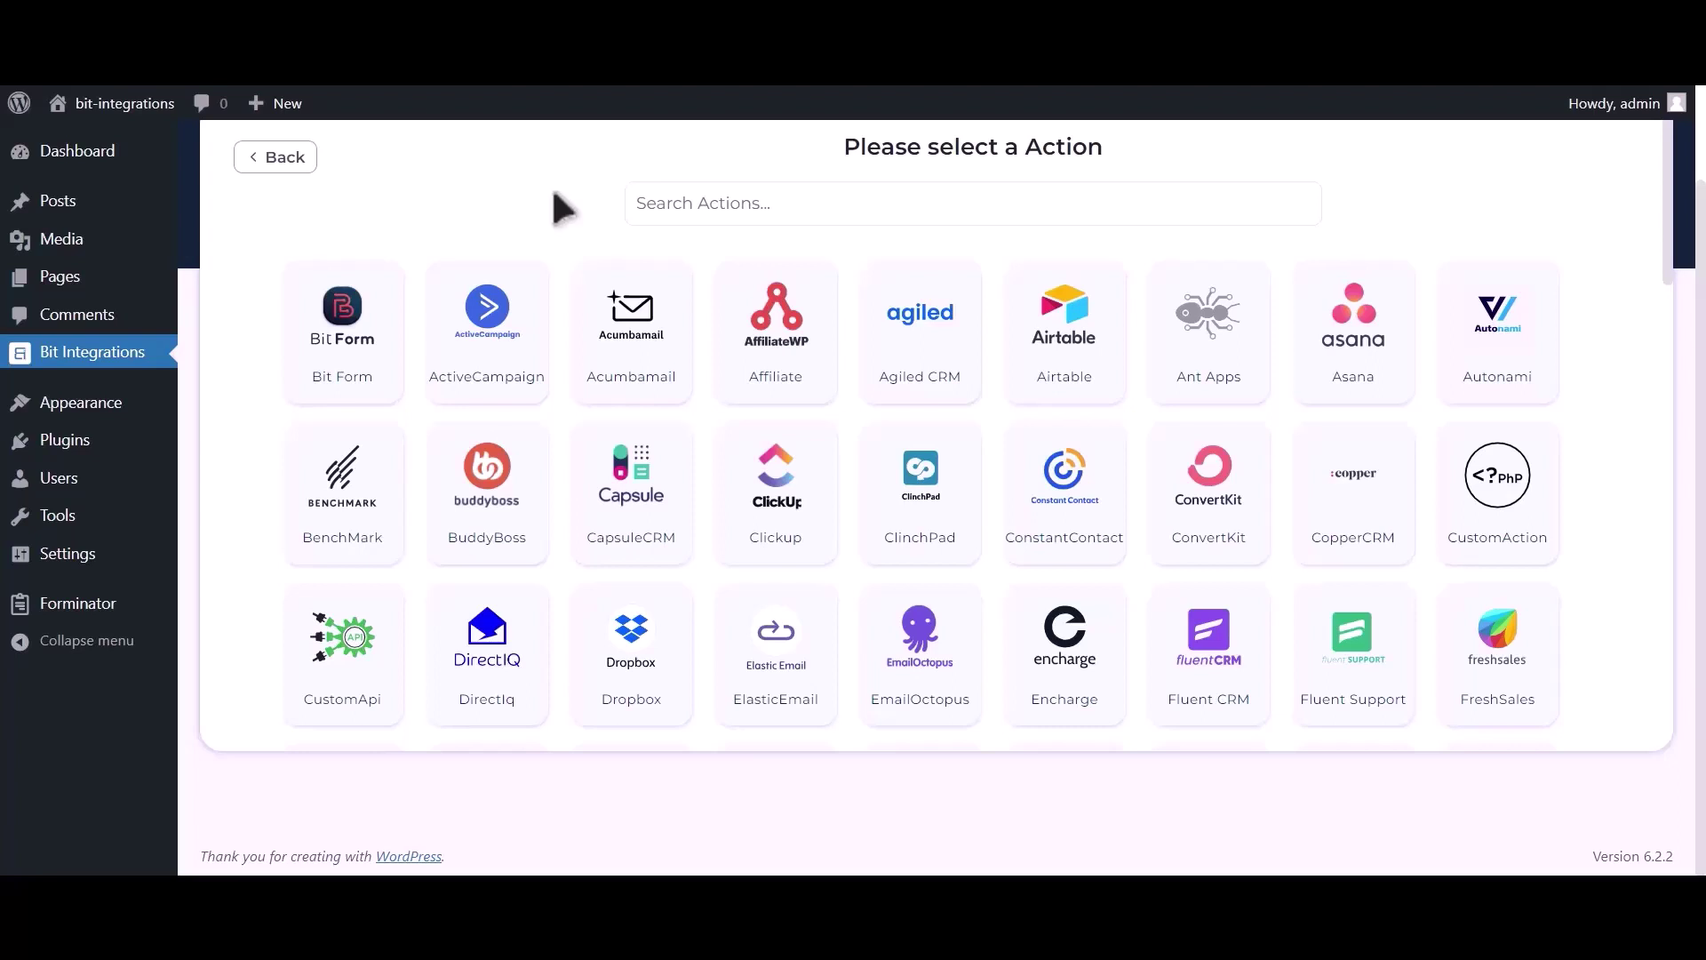
Search actions for 'google c', choose Google Calendar, and highlight the client-credentials note
left_click(702, 204)
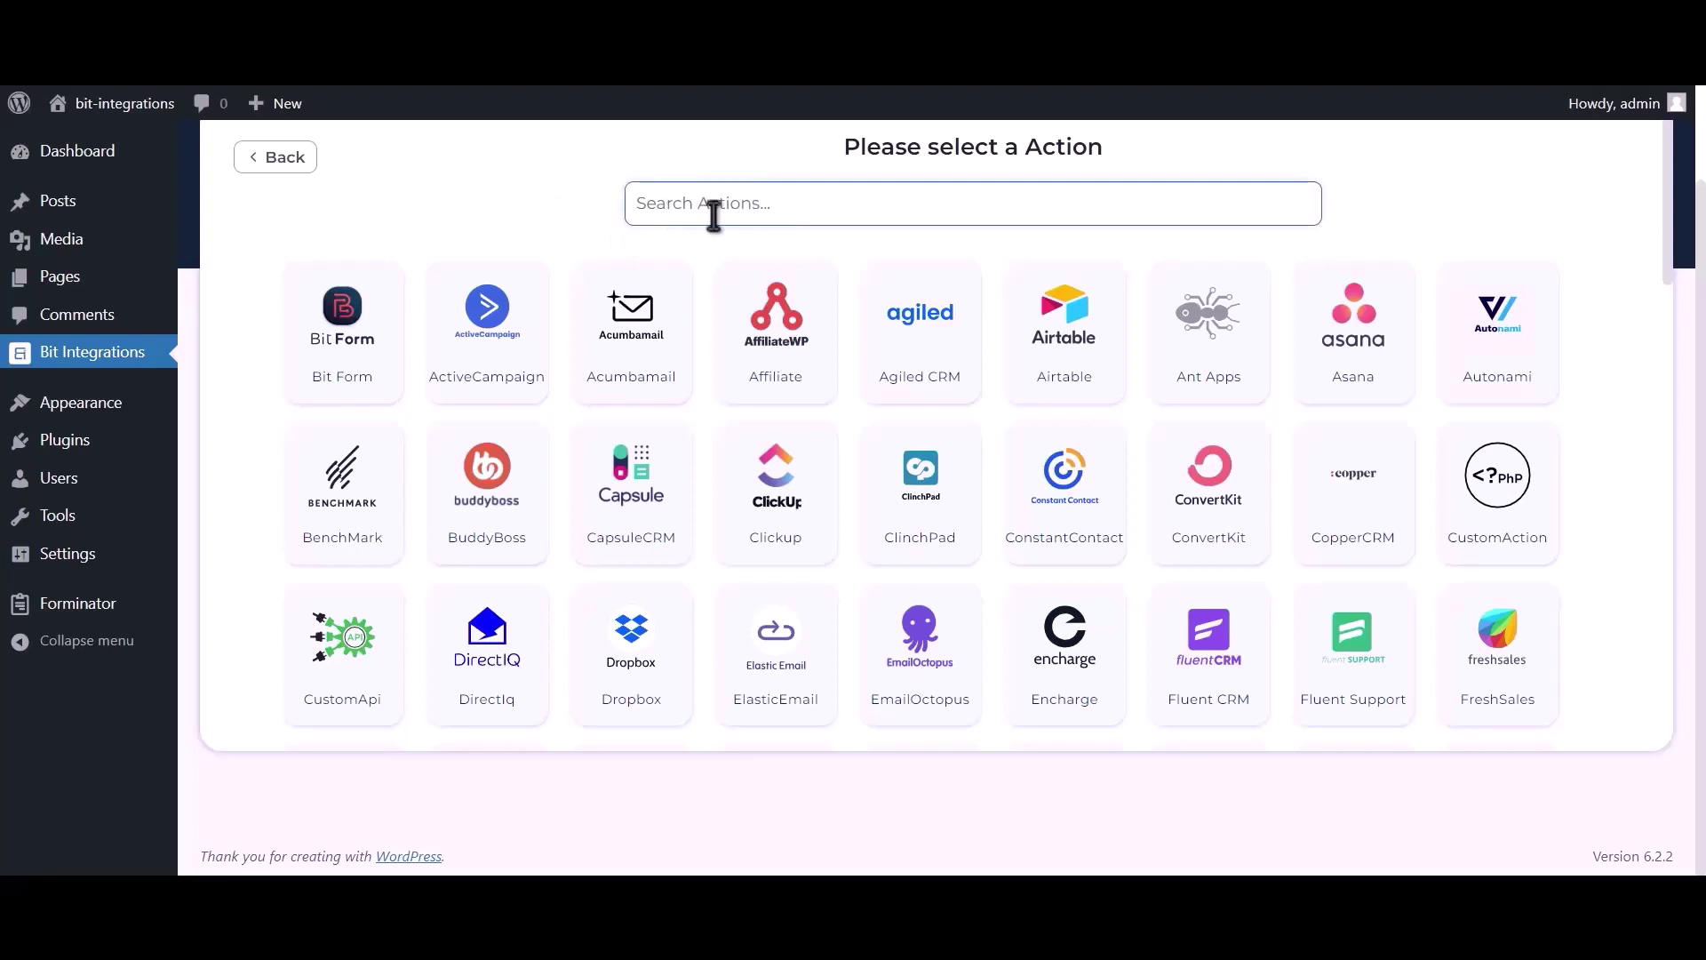
type("goog")
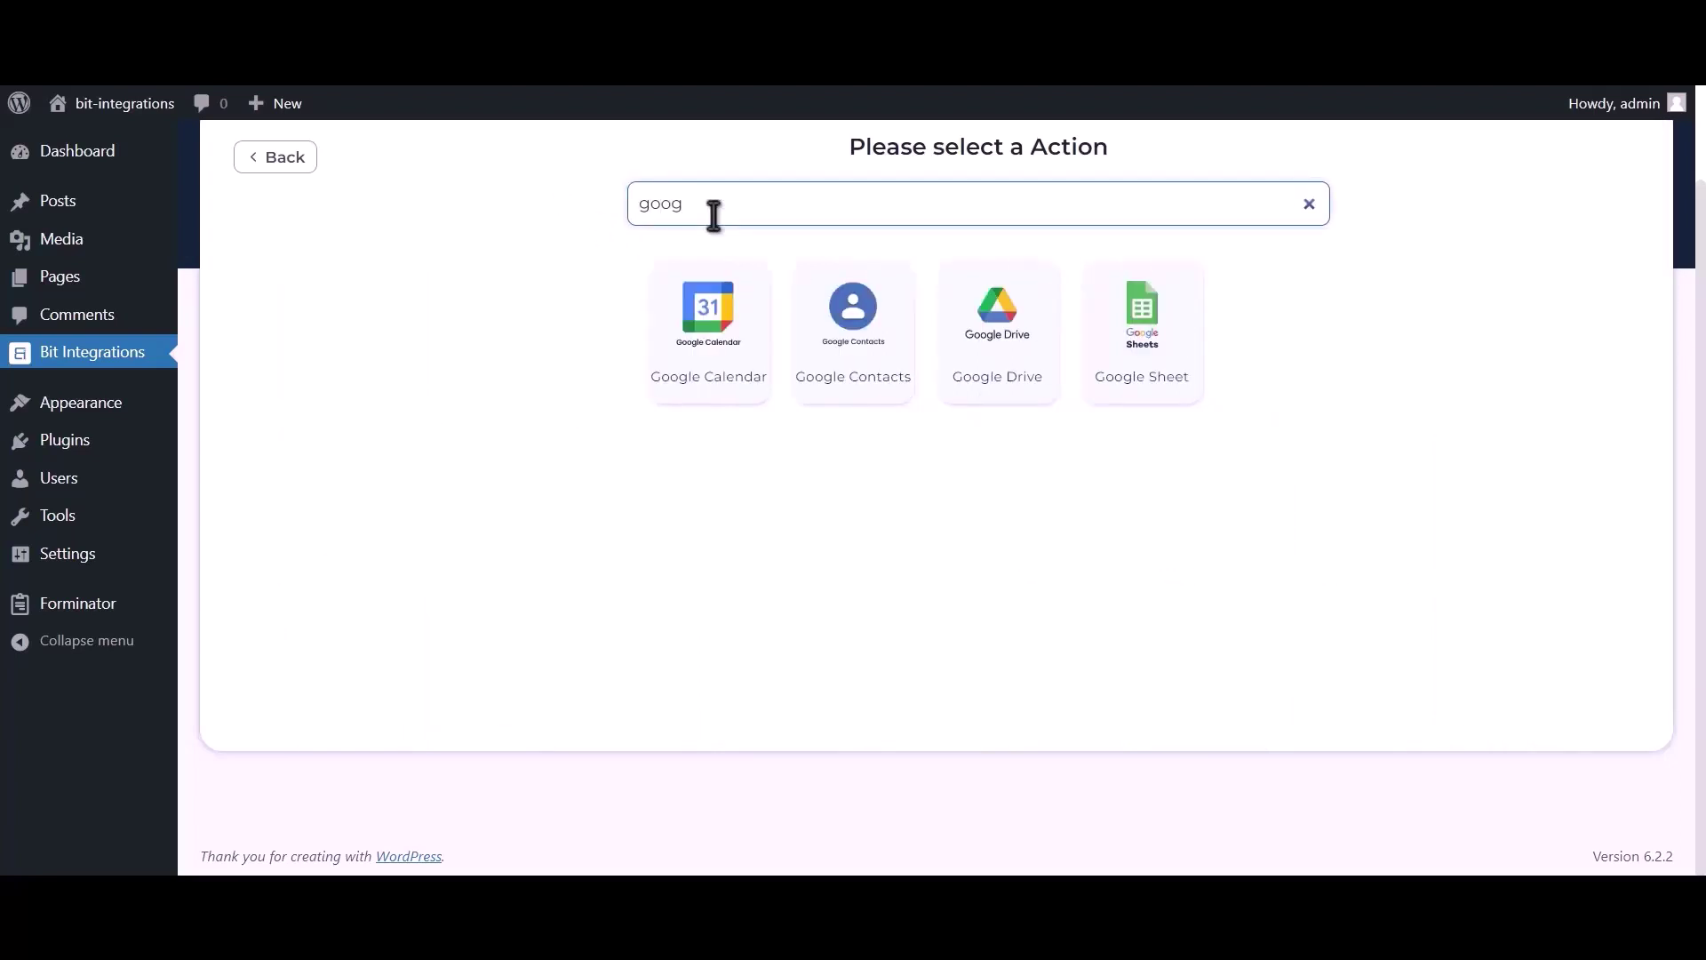
type("le calendar")
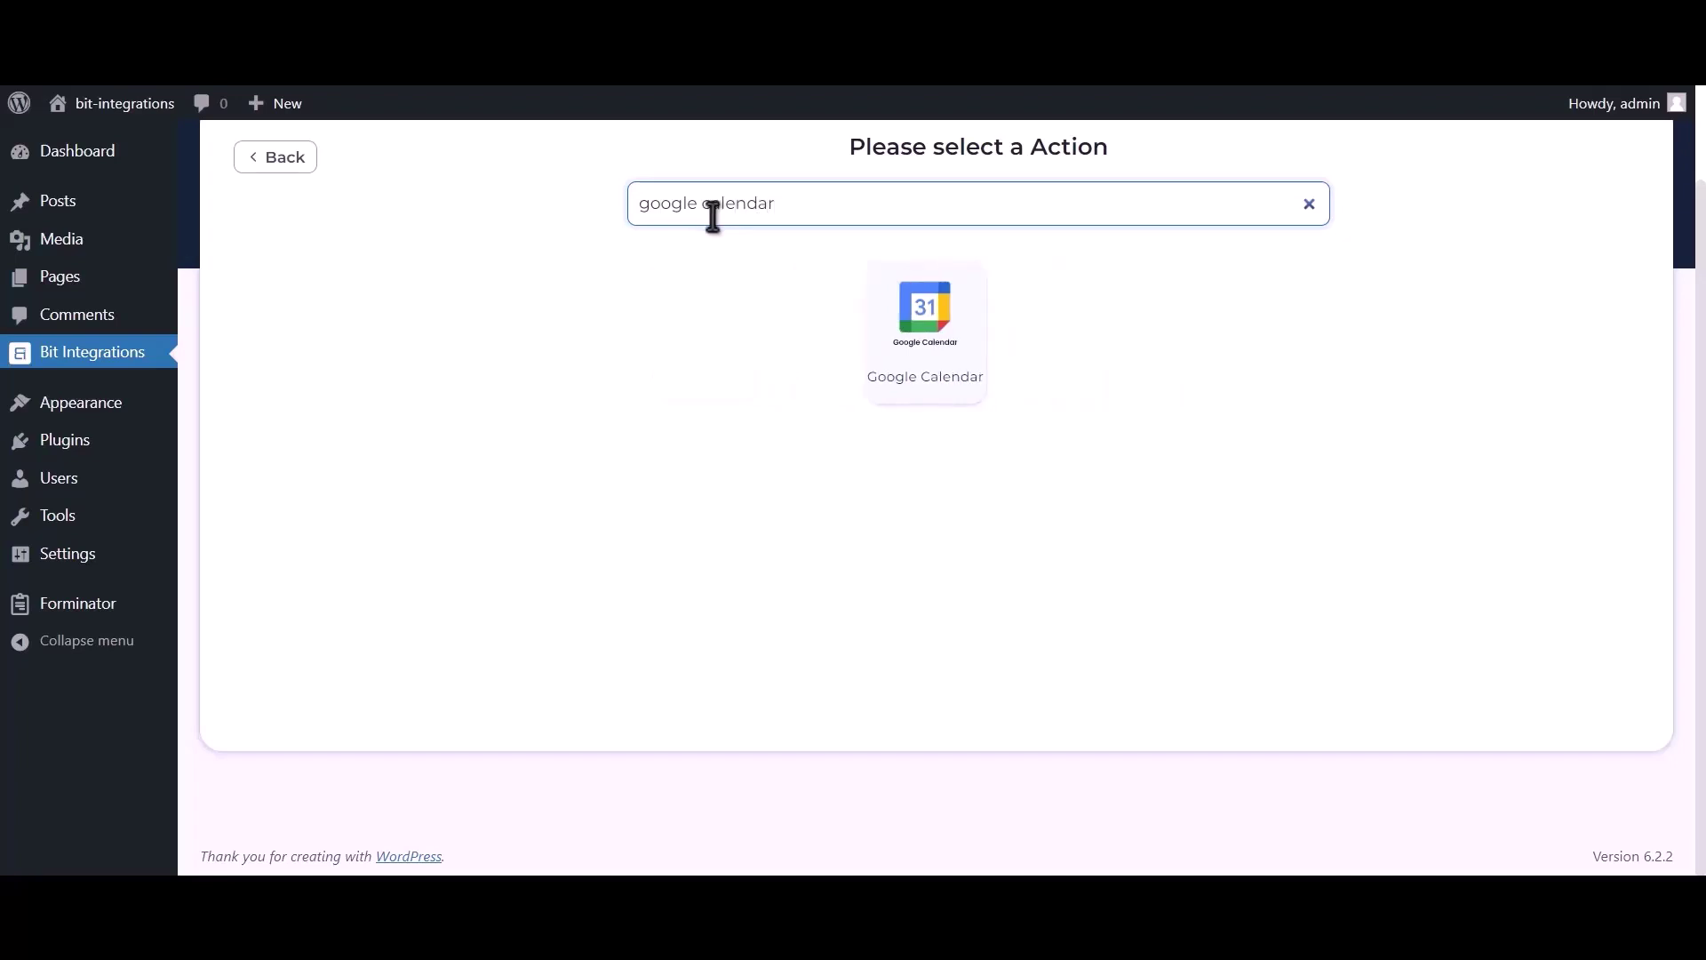
left_click(951, 370)
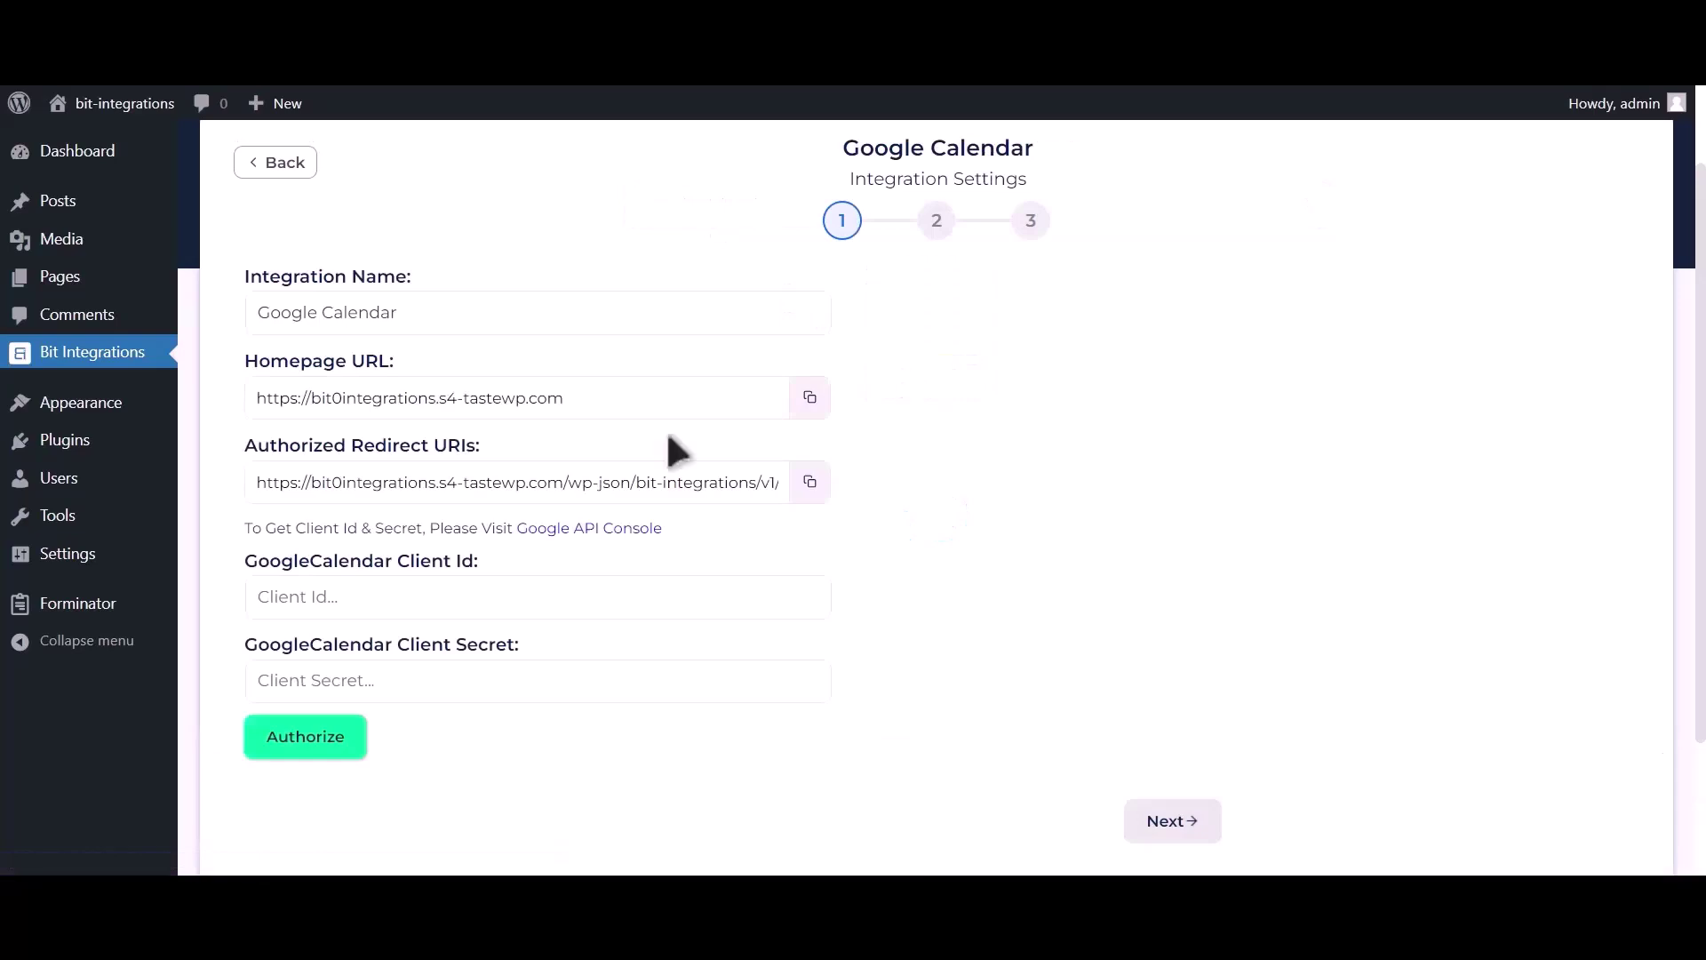
left_click_drag(247, 526, 506, 530)
In the Google API Console, start a new project named 'Bit Integrations'
left_click(575, 530)
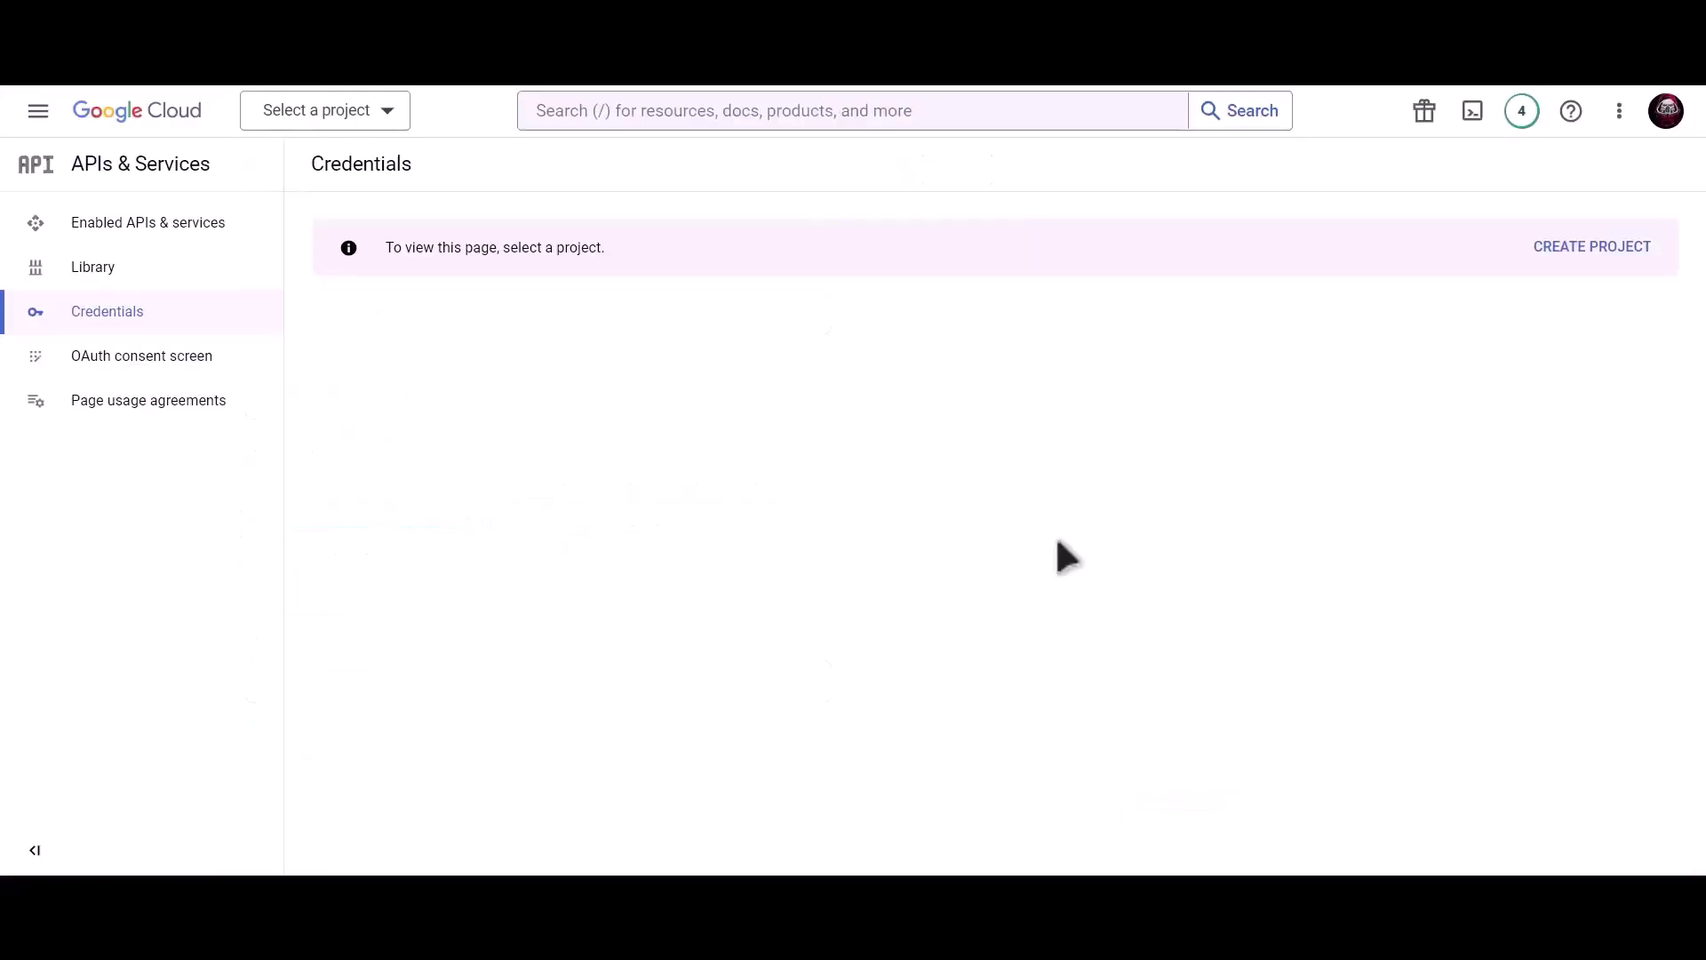
left_click(1577, 256)
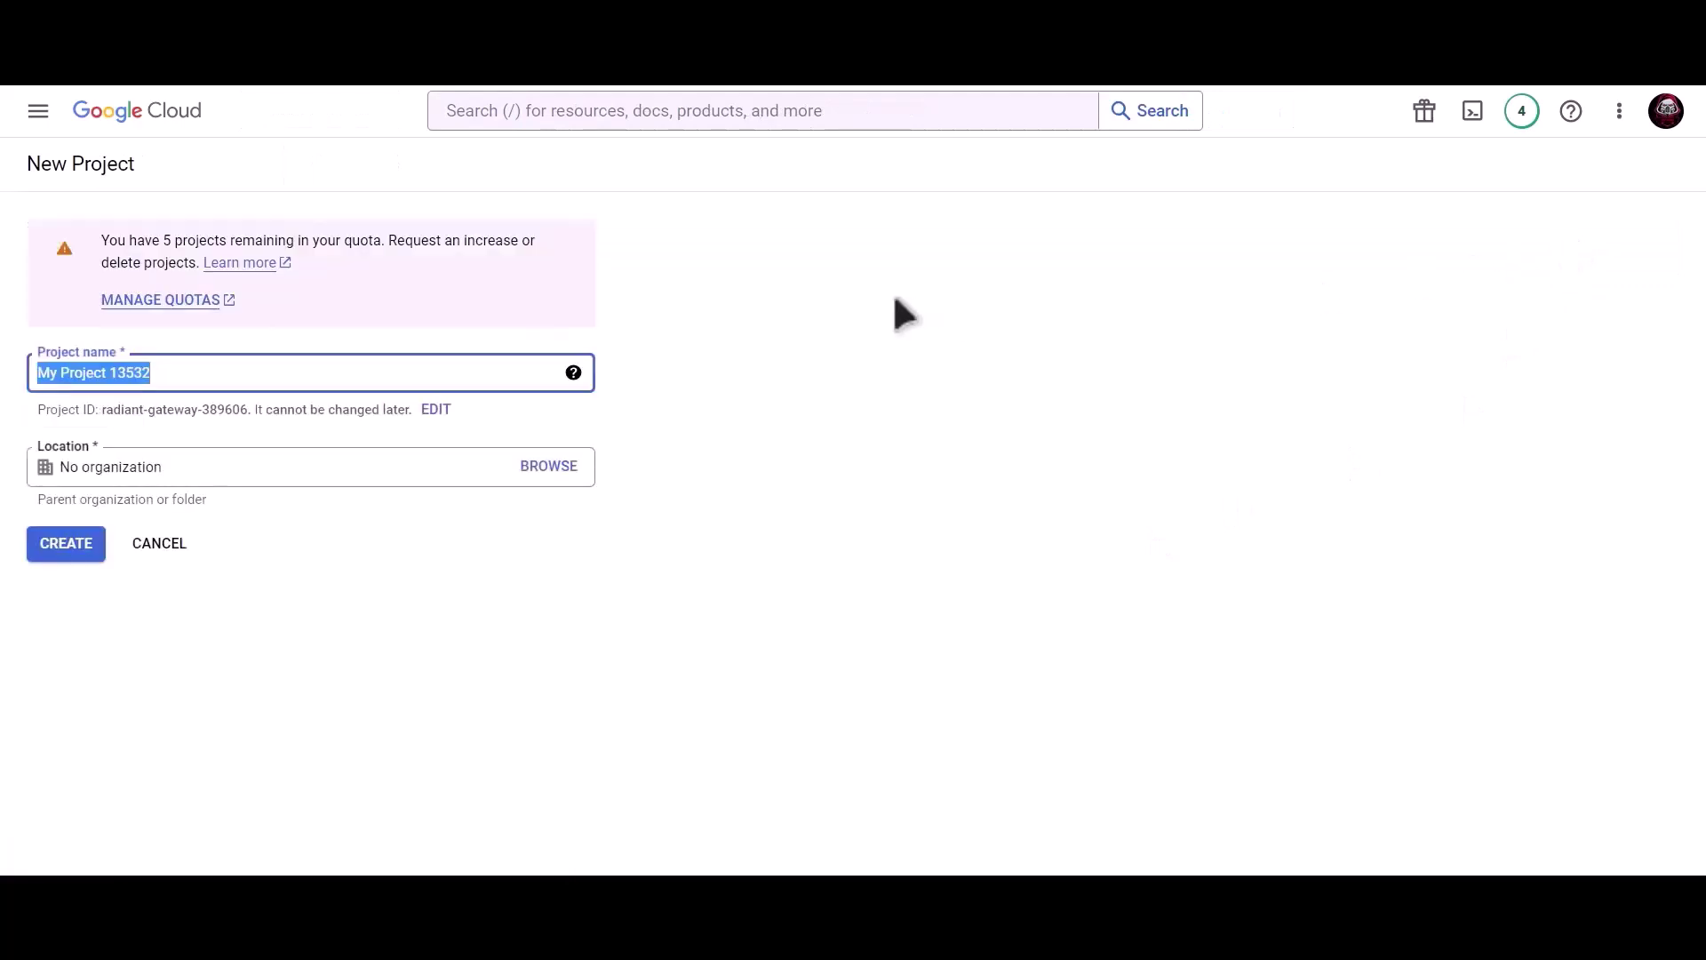
type("B")
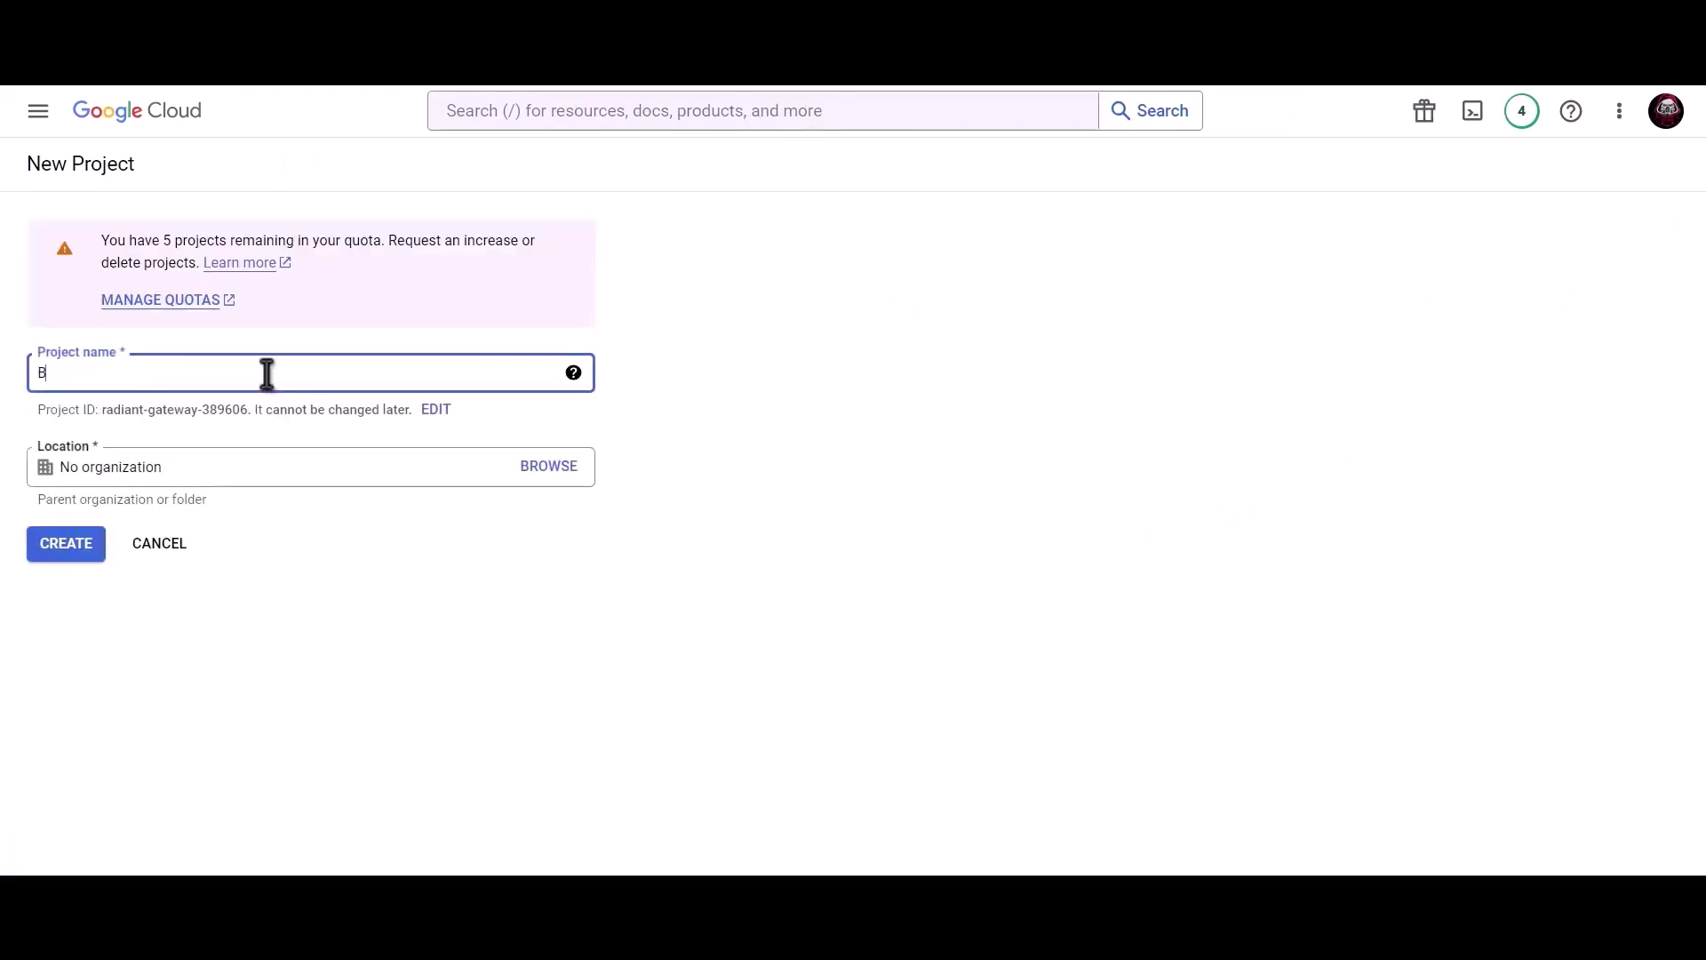
type("it Integrations")
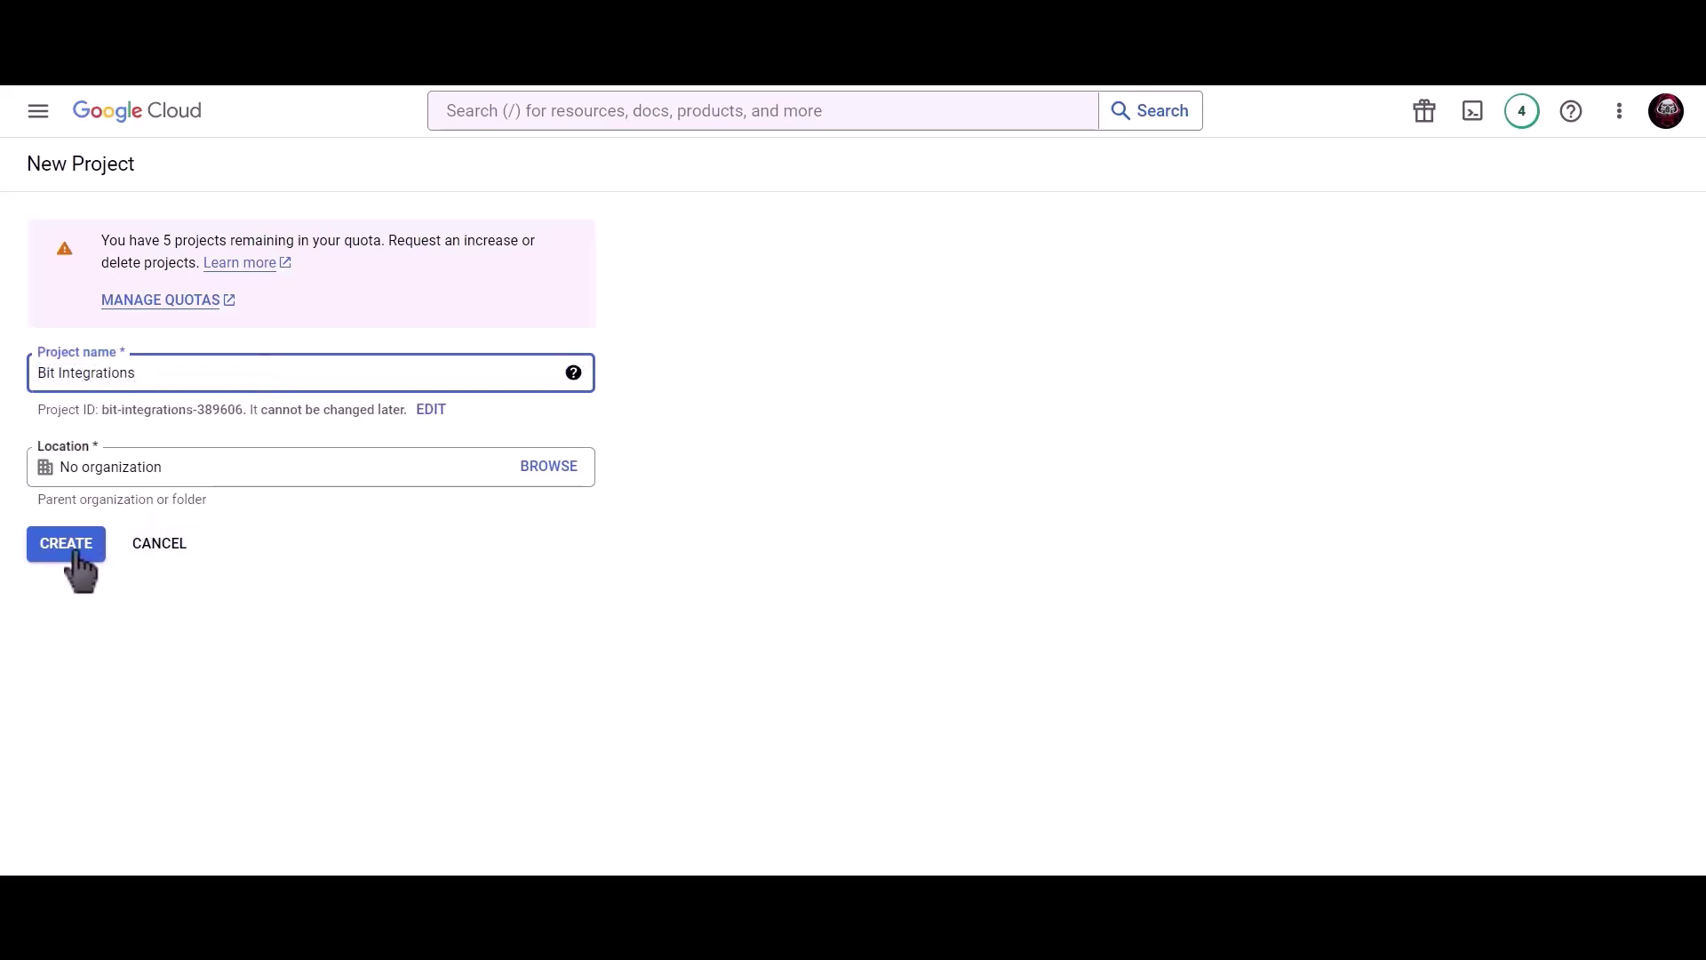
Create the Bit Integrations project and register an External OAuth consent screen
left_click(76, 554)
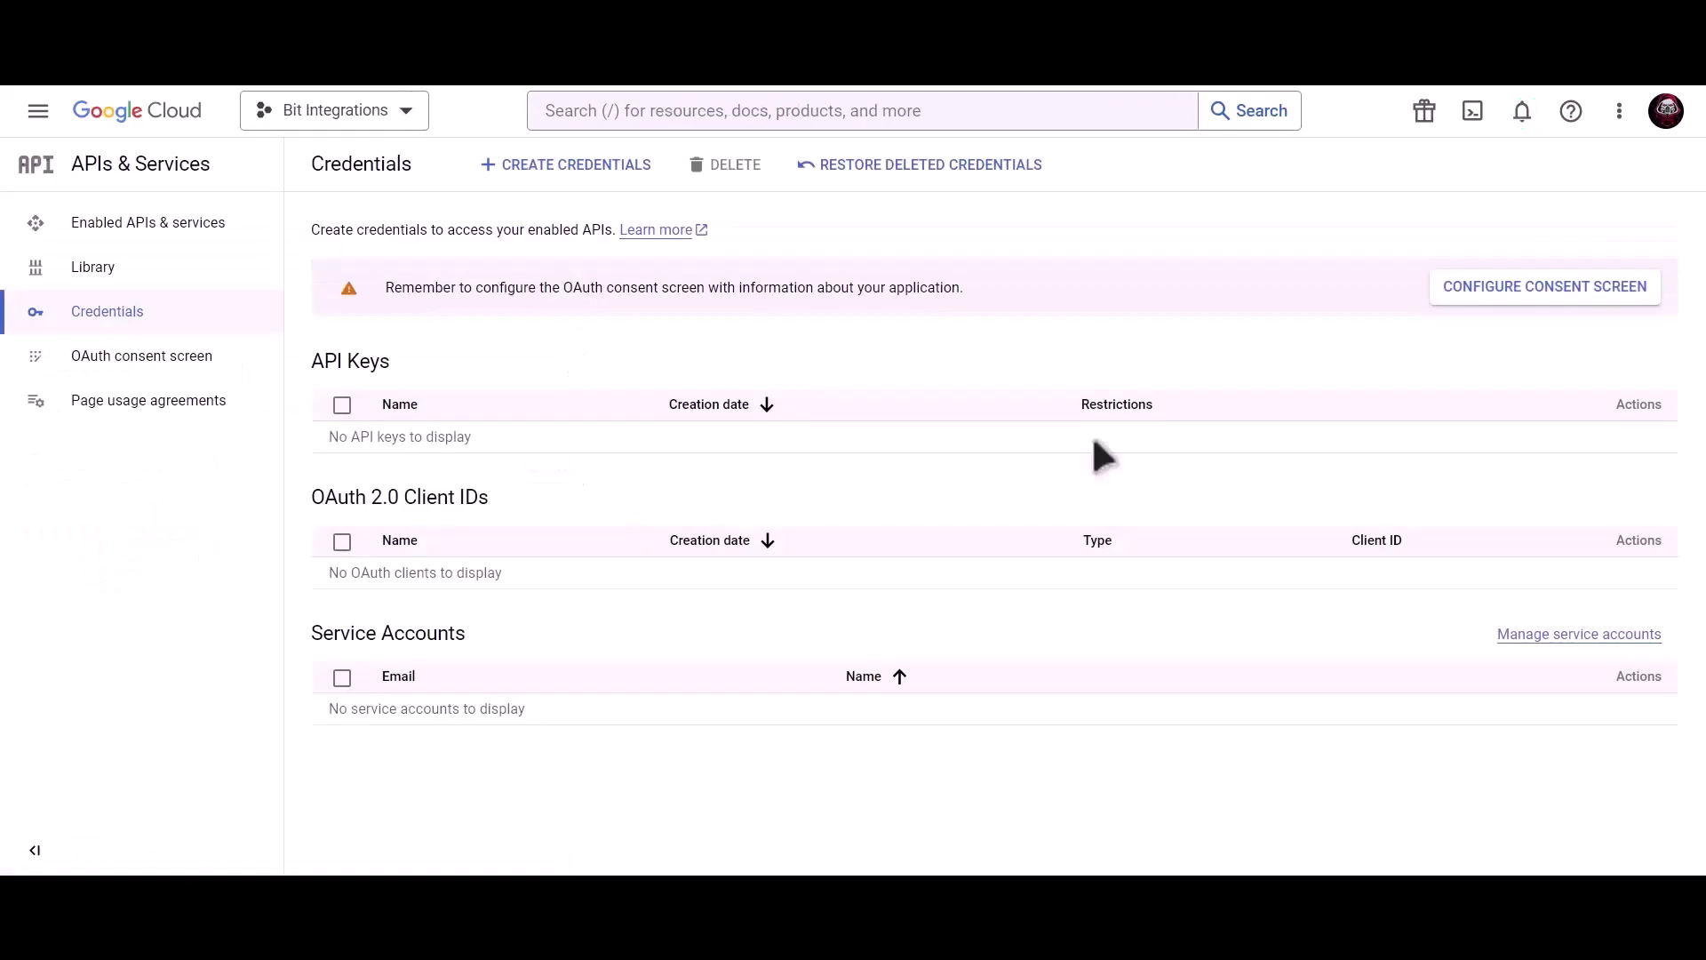
left_click(1480, 300)
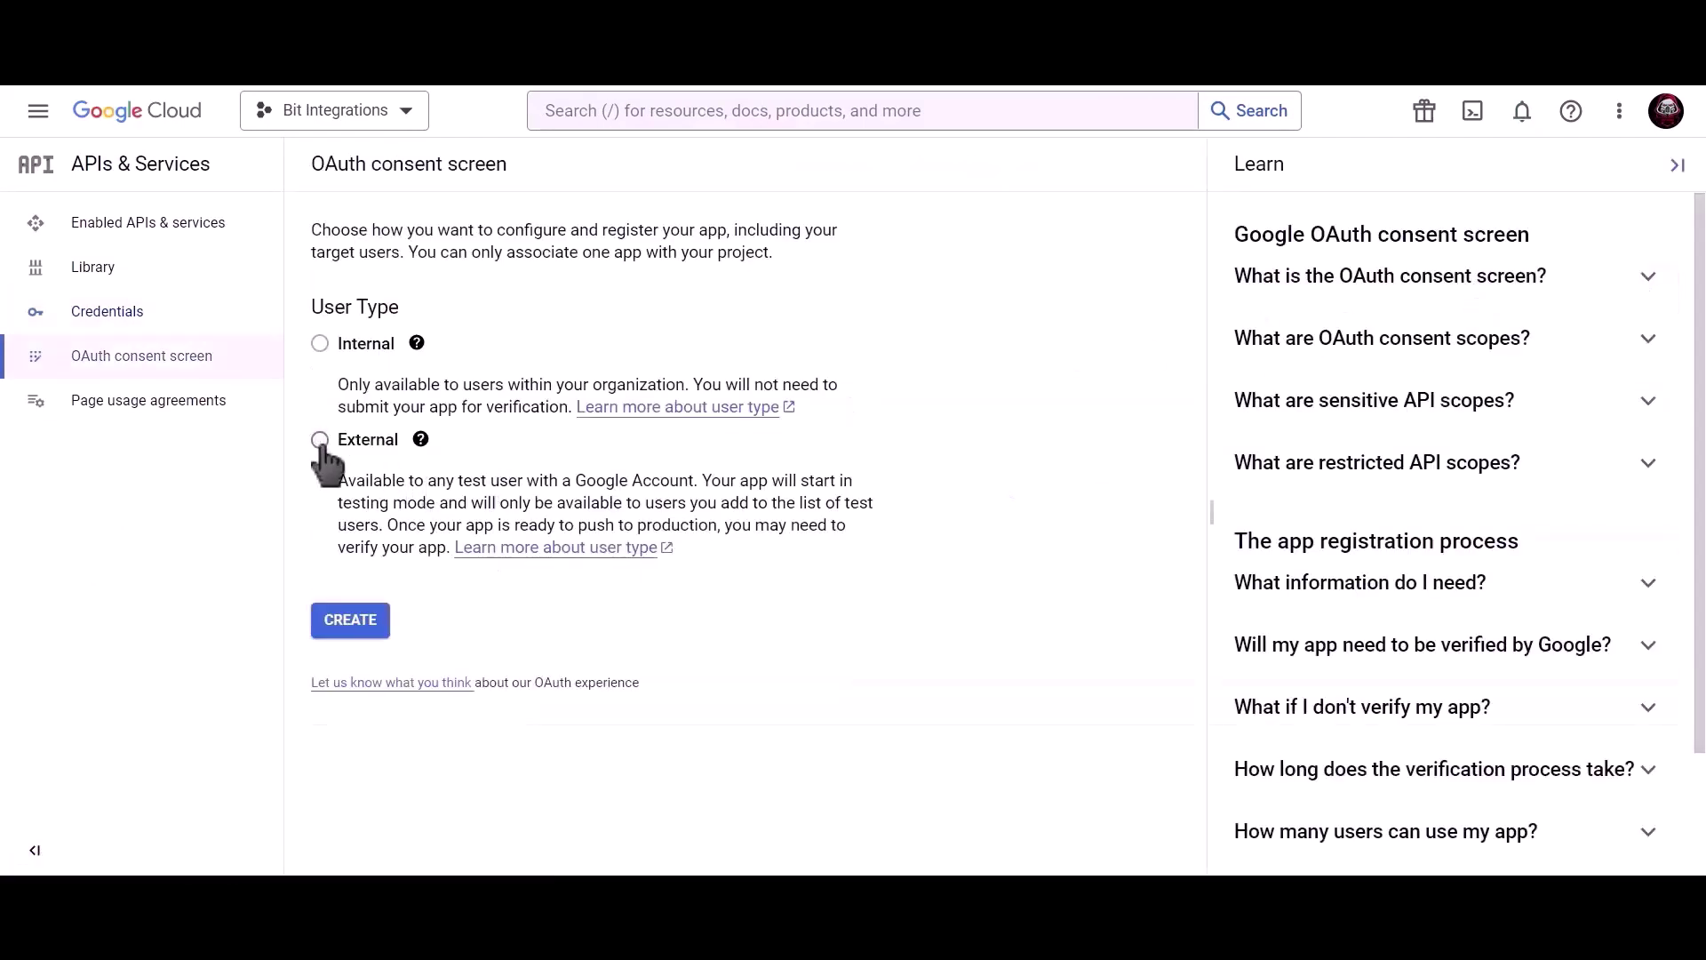
left_click(320, 440)
left_click(358, 632)
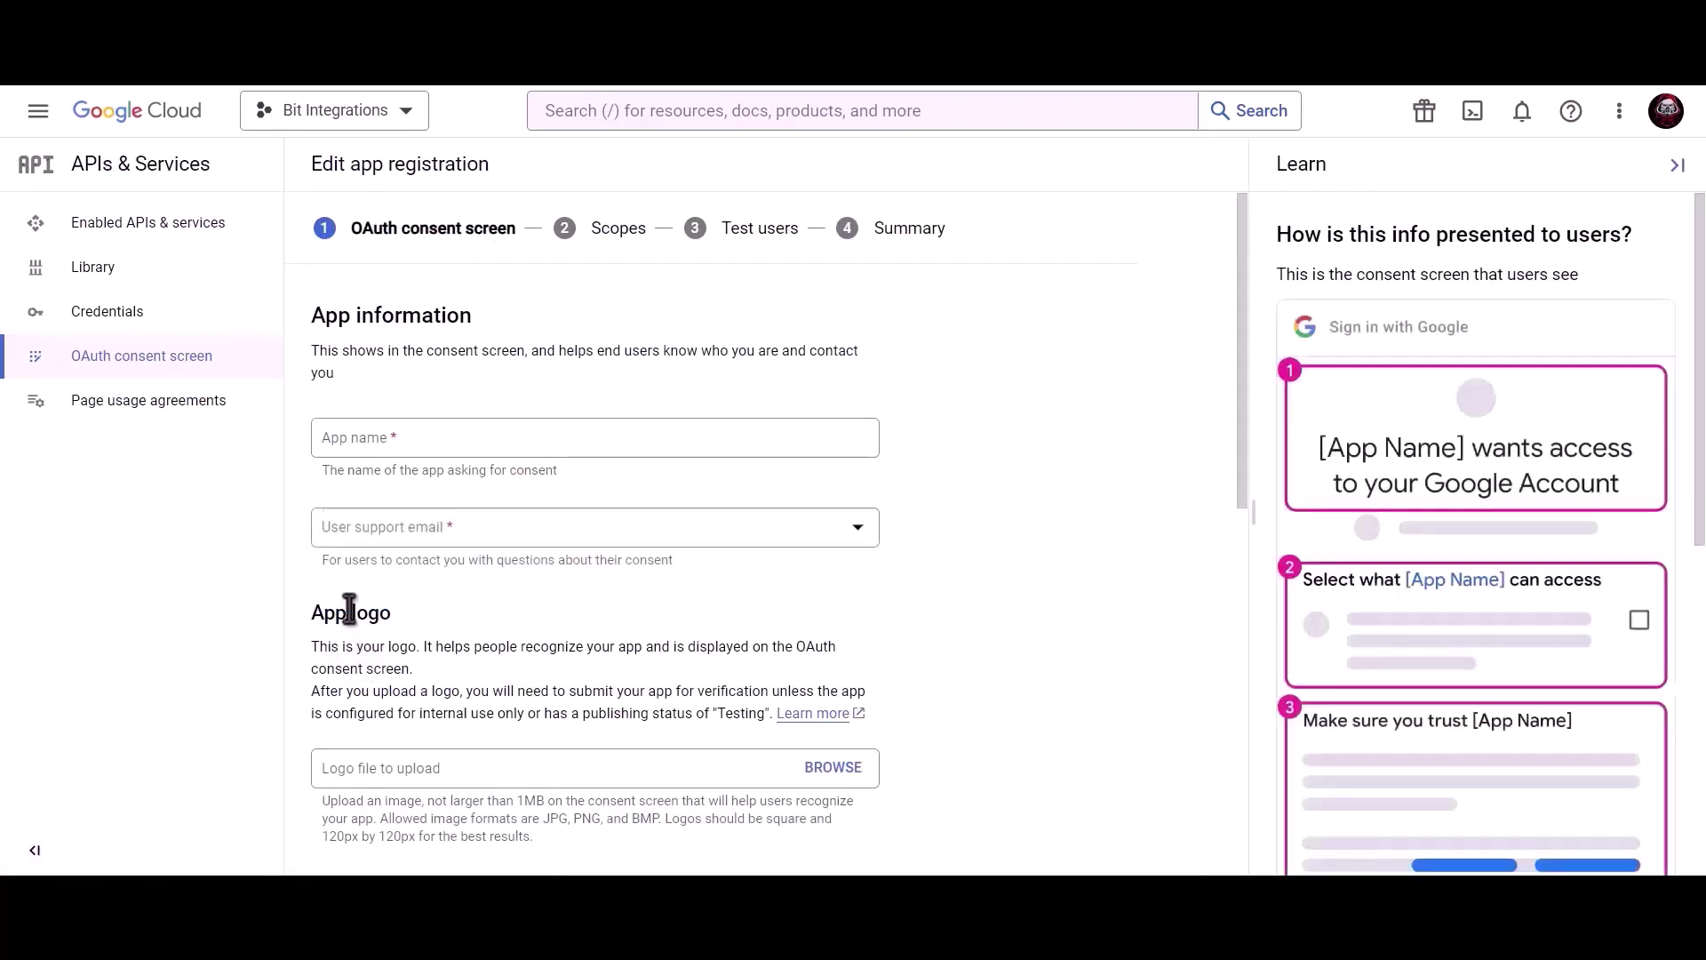
Enter the app name, choose the support email, paste the developer contact email, and save
left_click(464, 441)
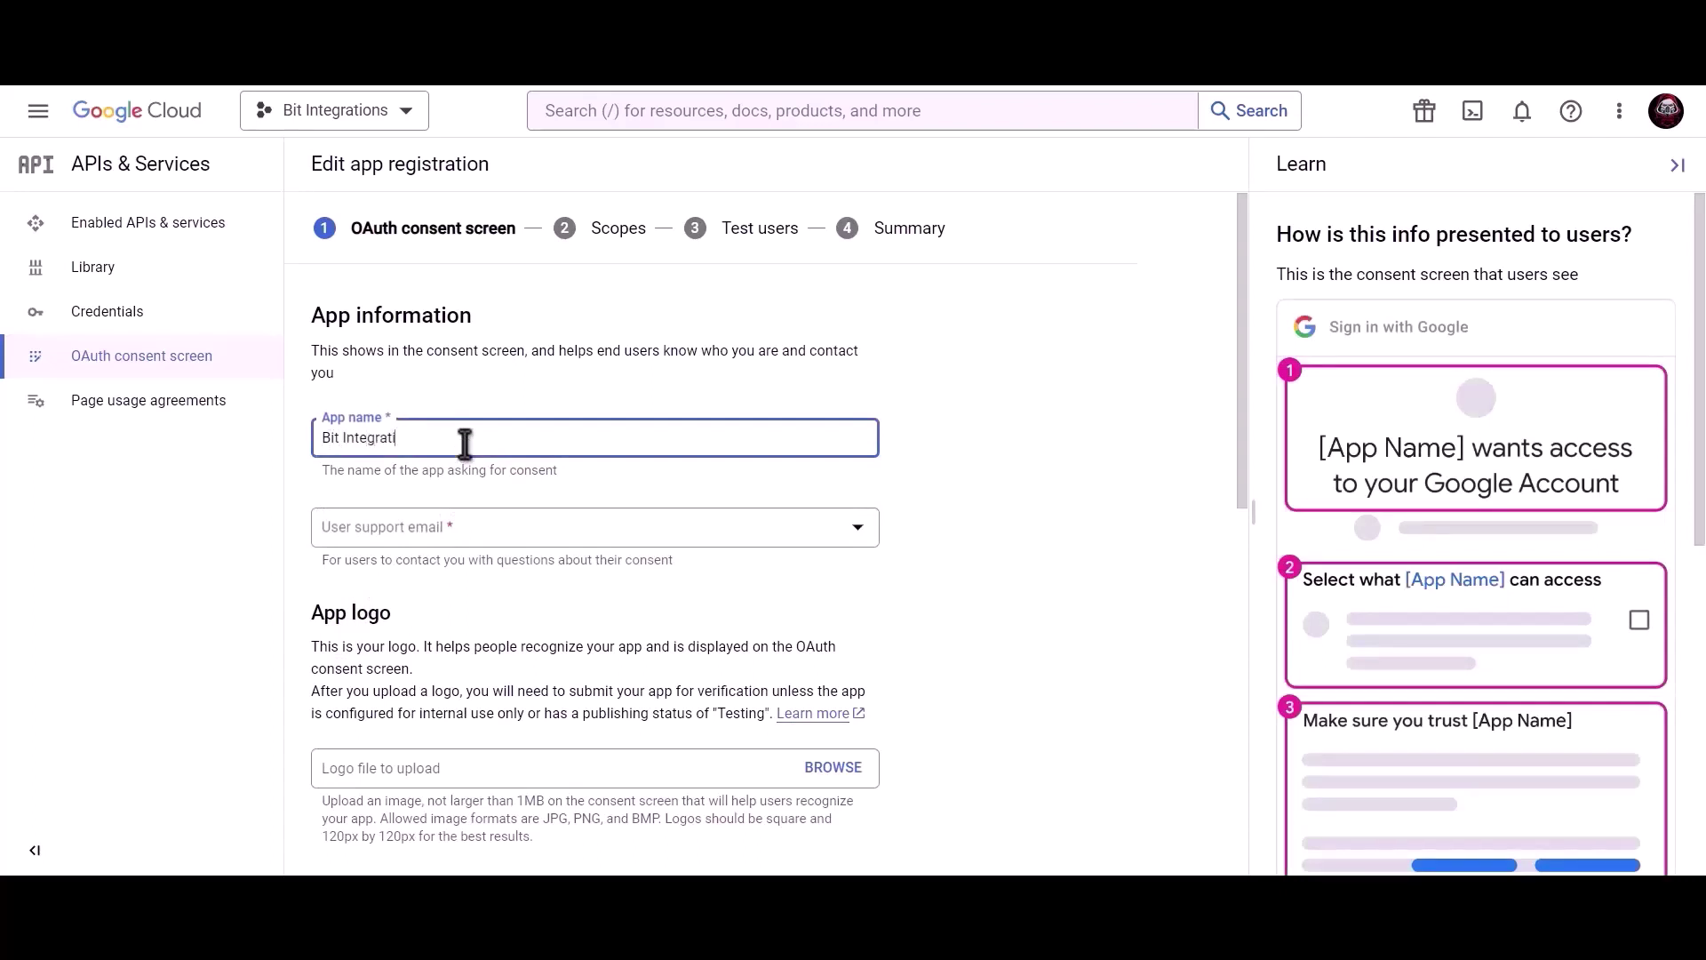
left_click(463, 535)
left_click(469, 544)
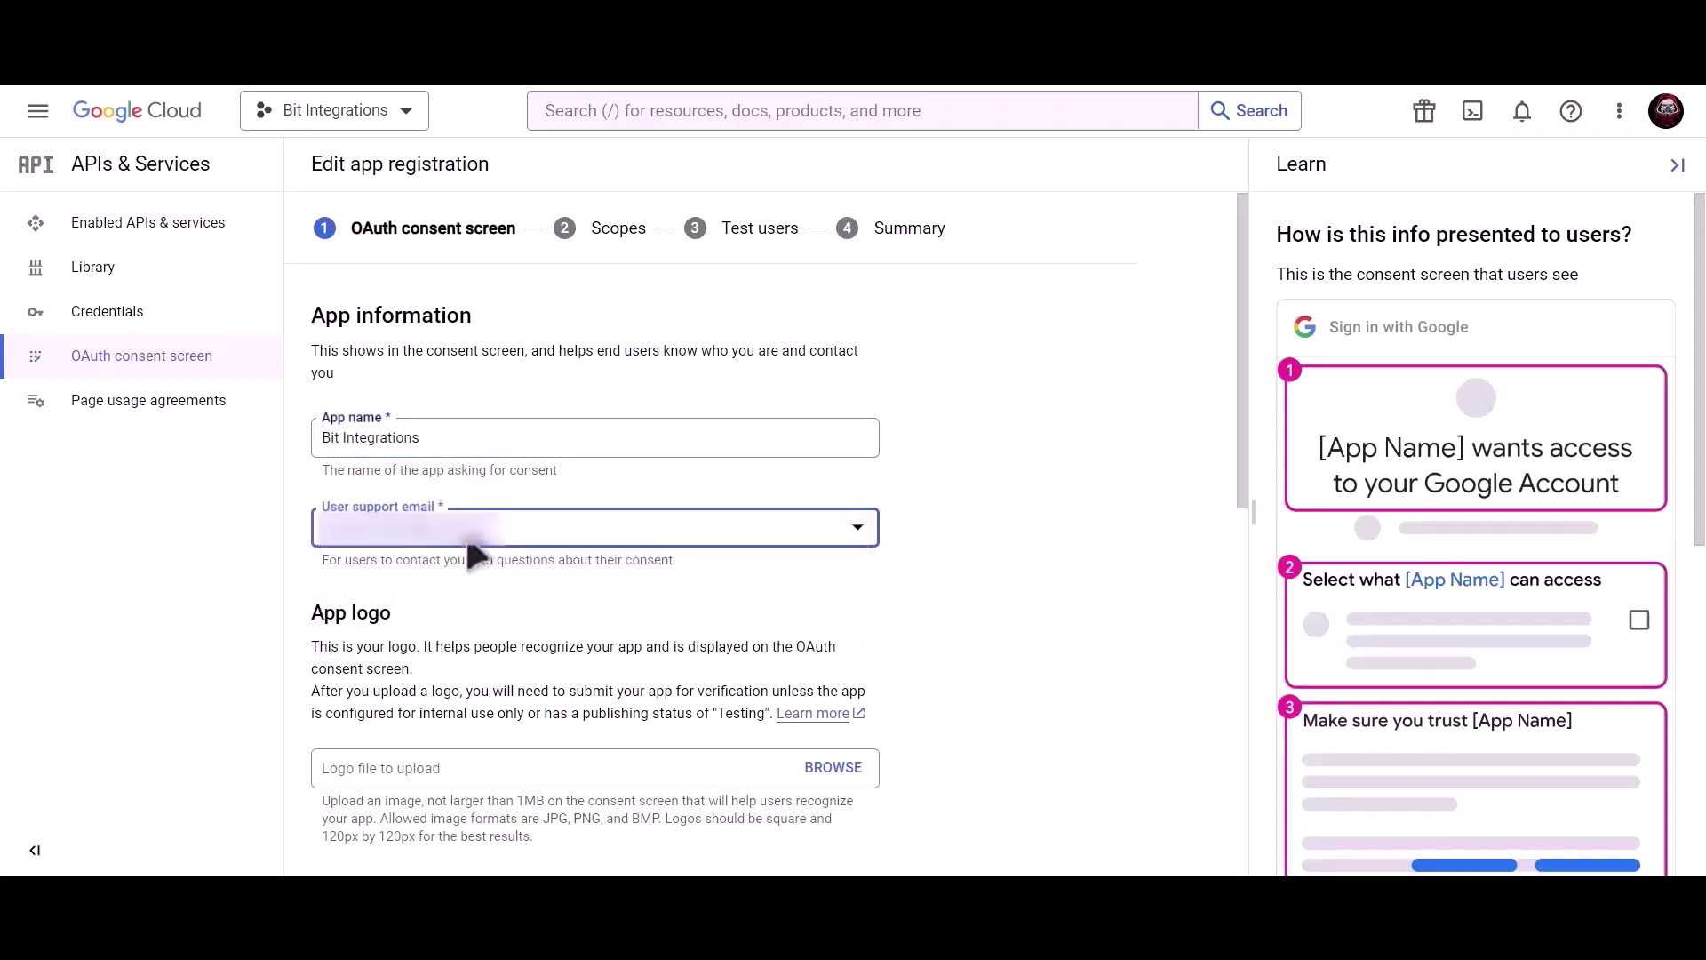
scroll(598, 569, "down", 10)
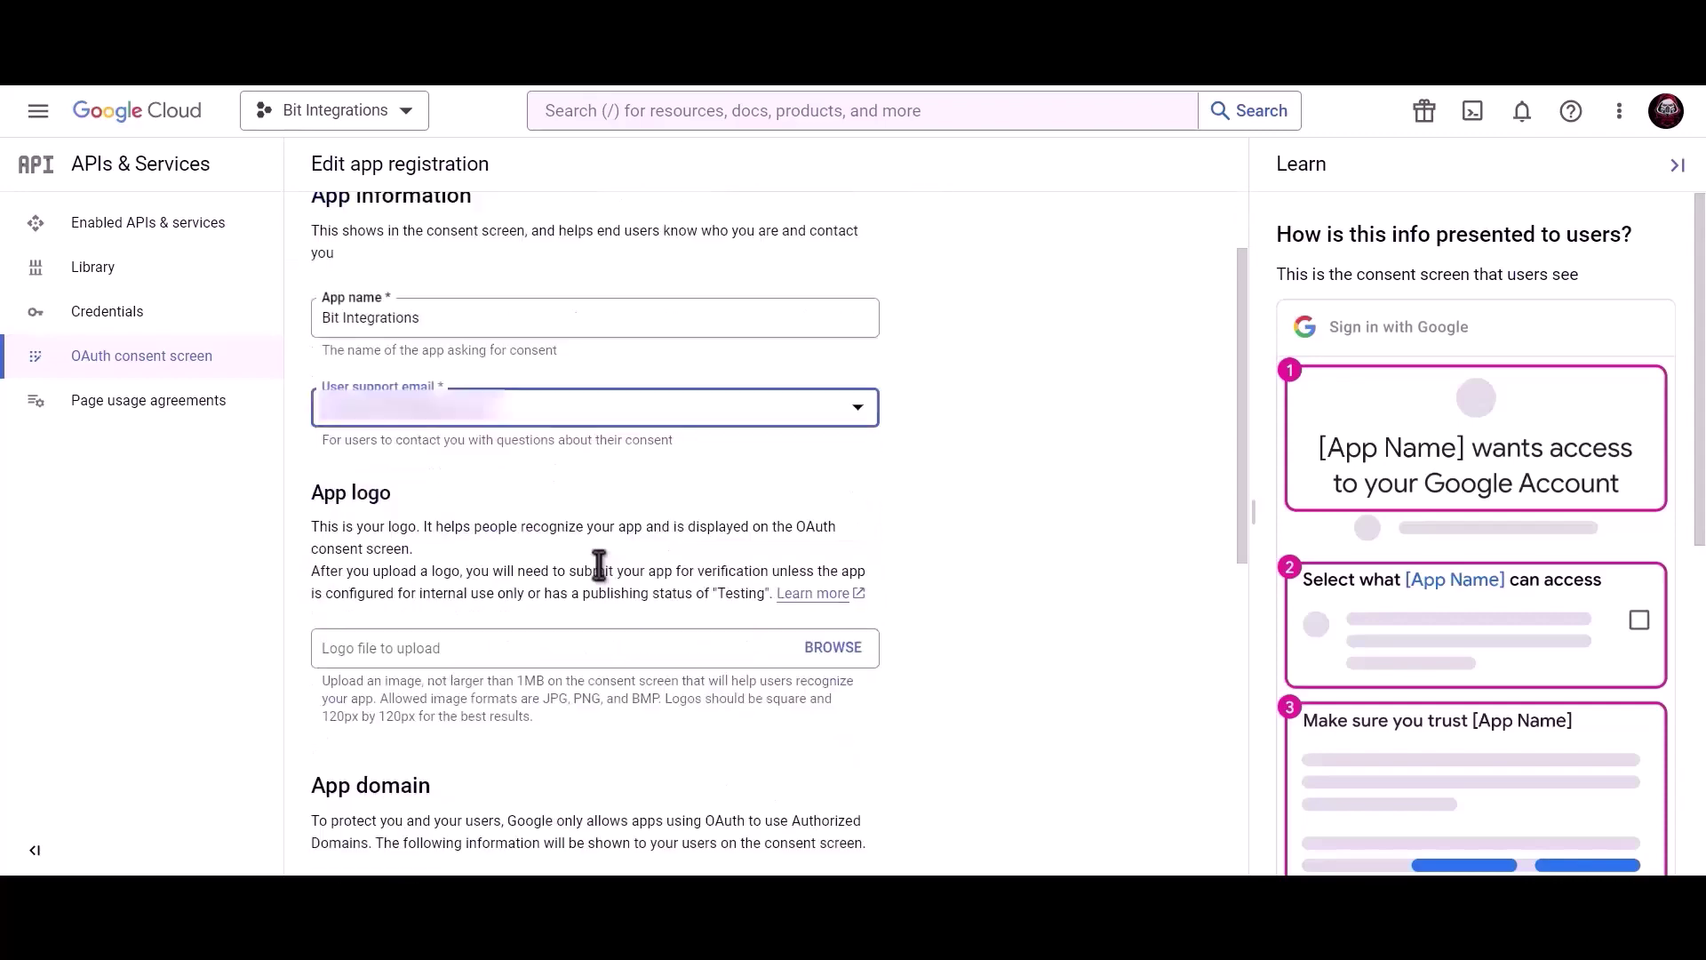
left_click(492, 736)
key("ctrl+v")
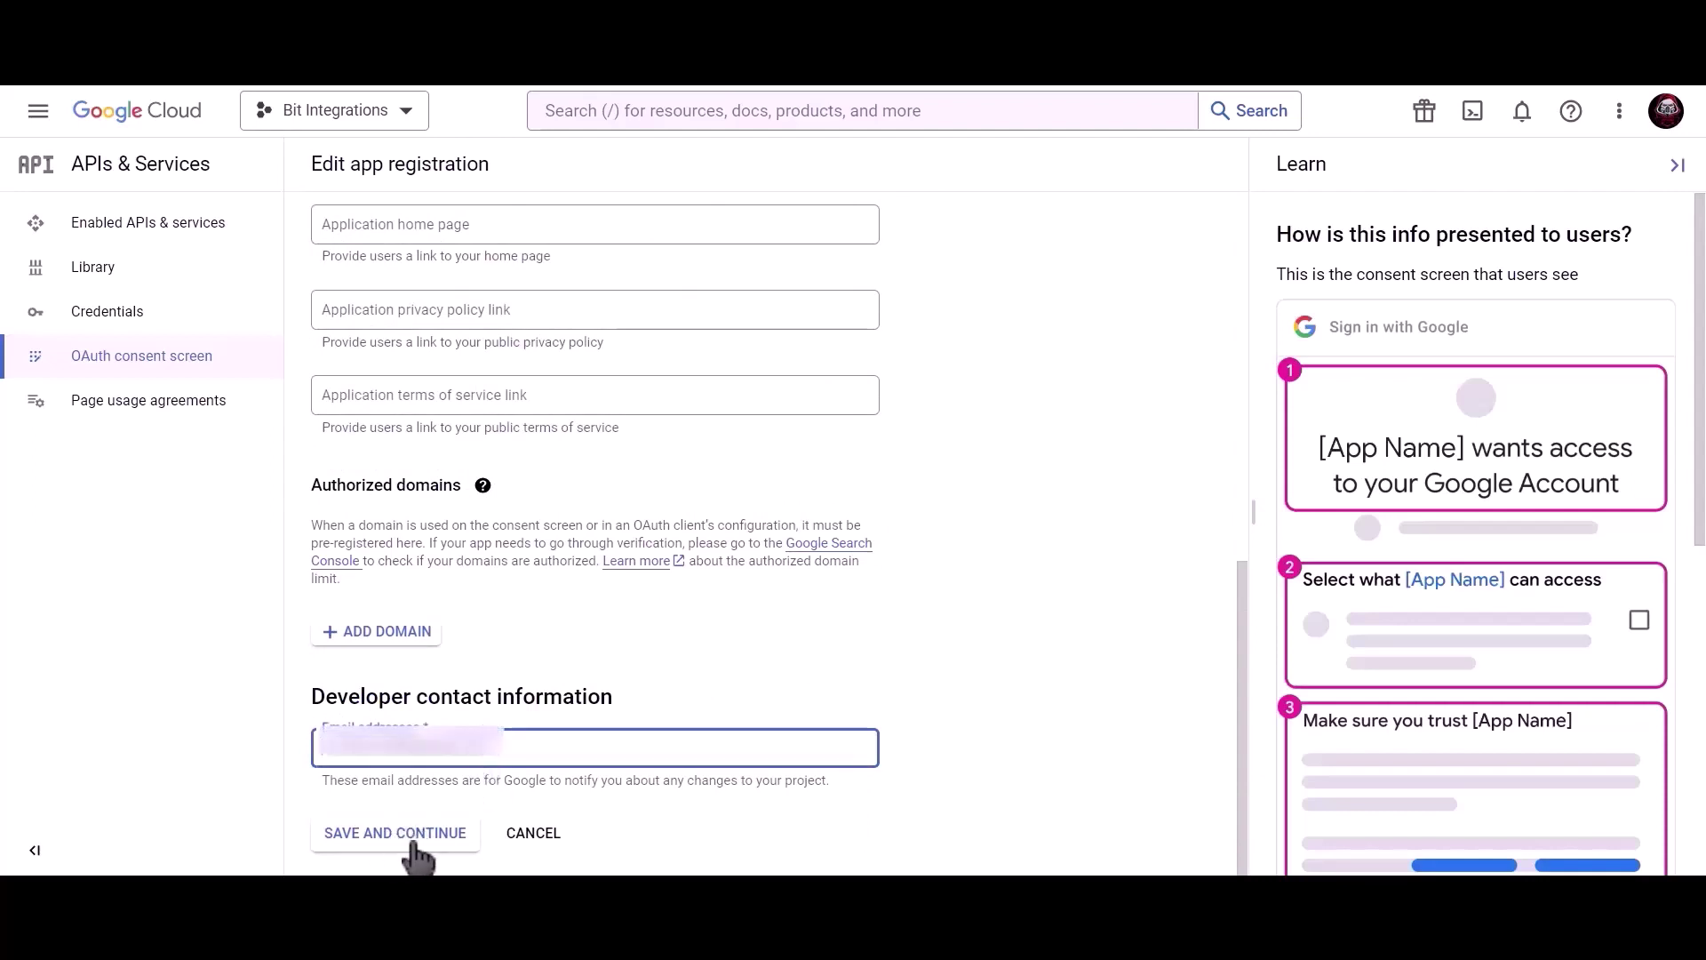
left_click(415, 853)
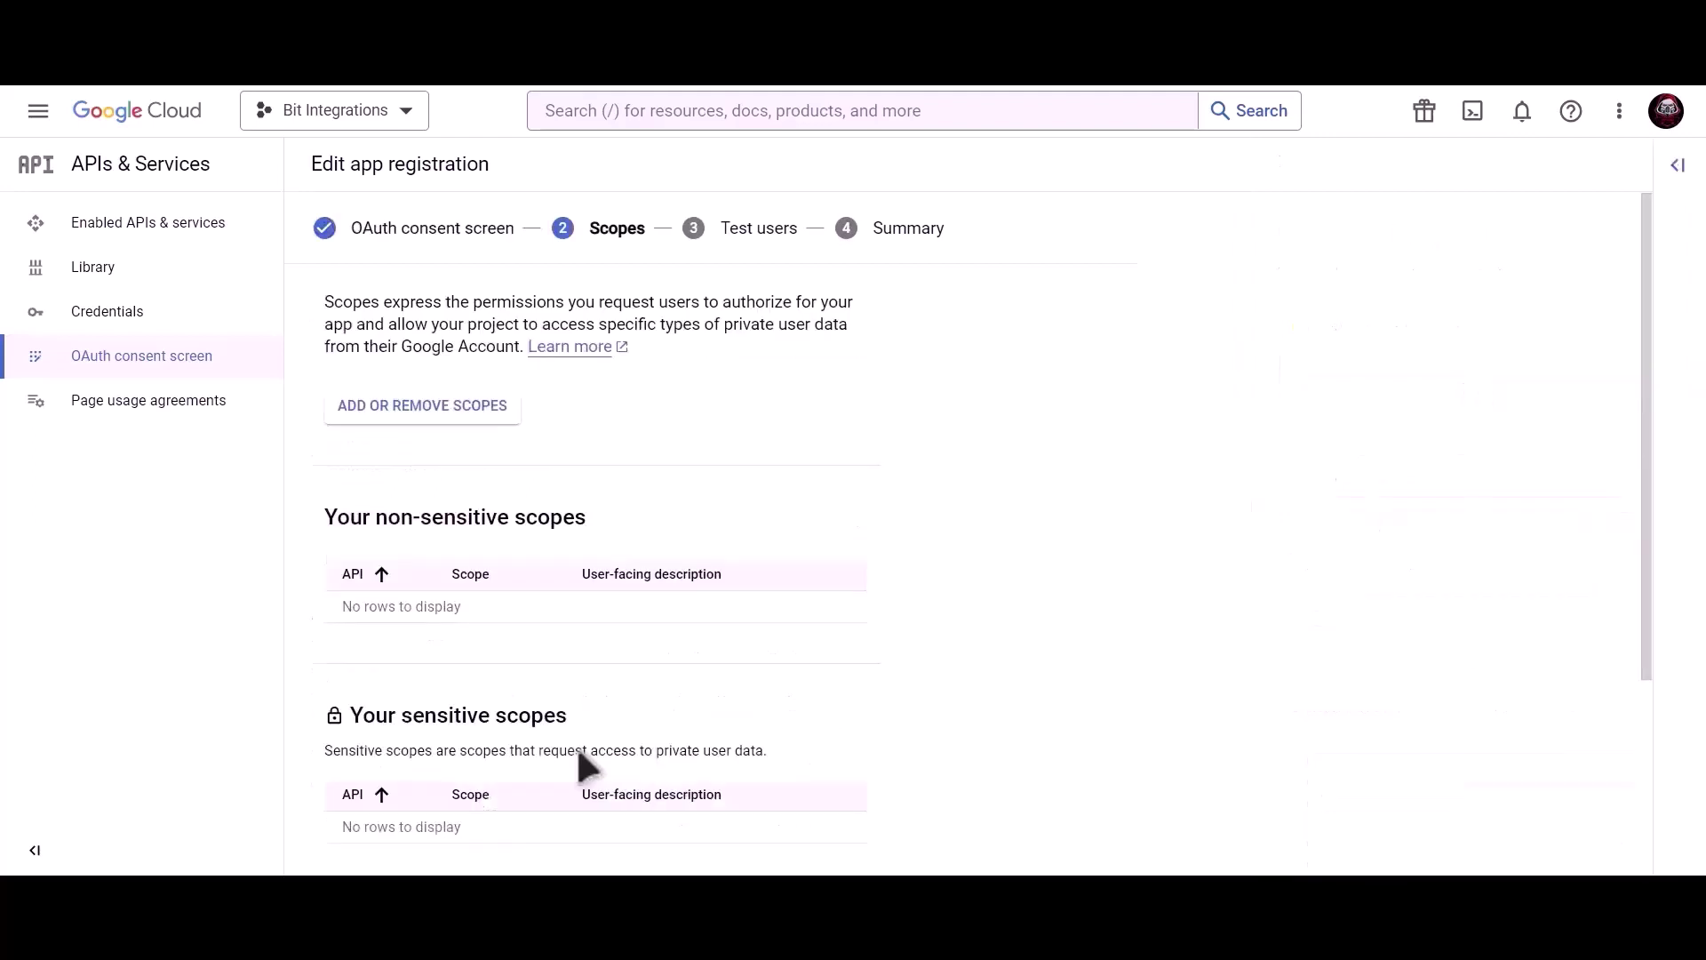
Skip scopes and test users, then publish the Bit Integrations app to production
scroll(578, 750, "down", 3)
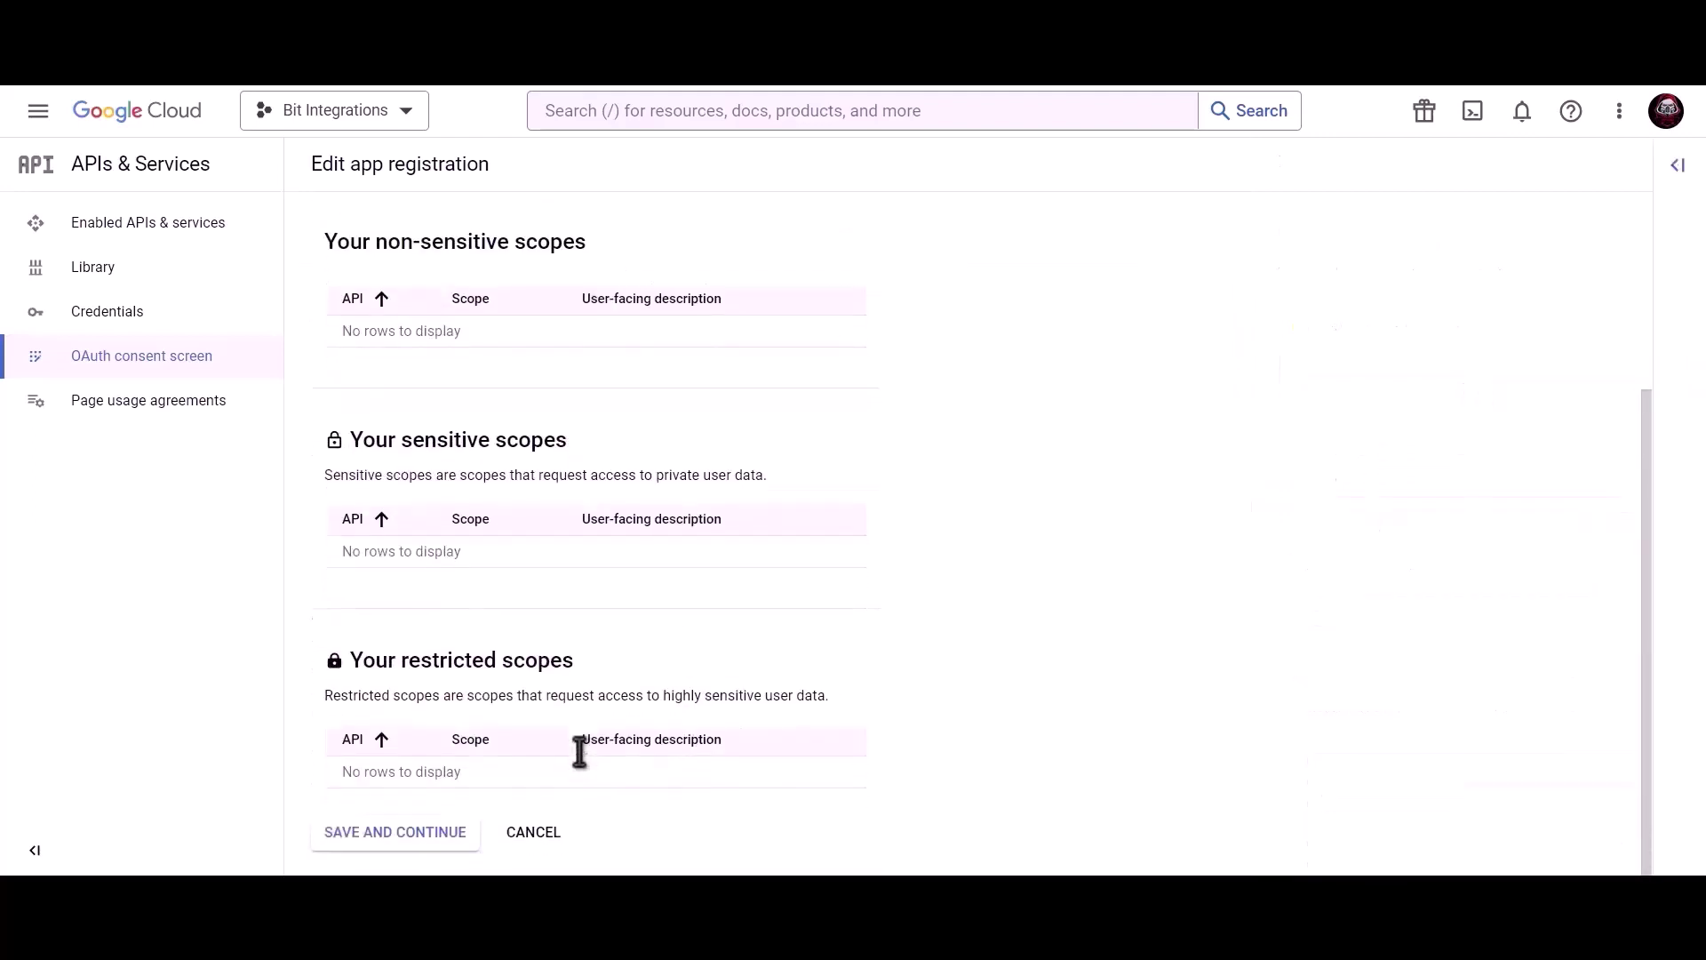
left_click(392, 835)
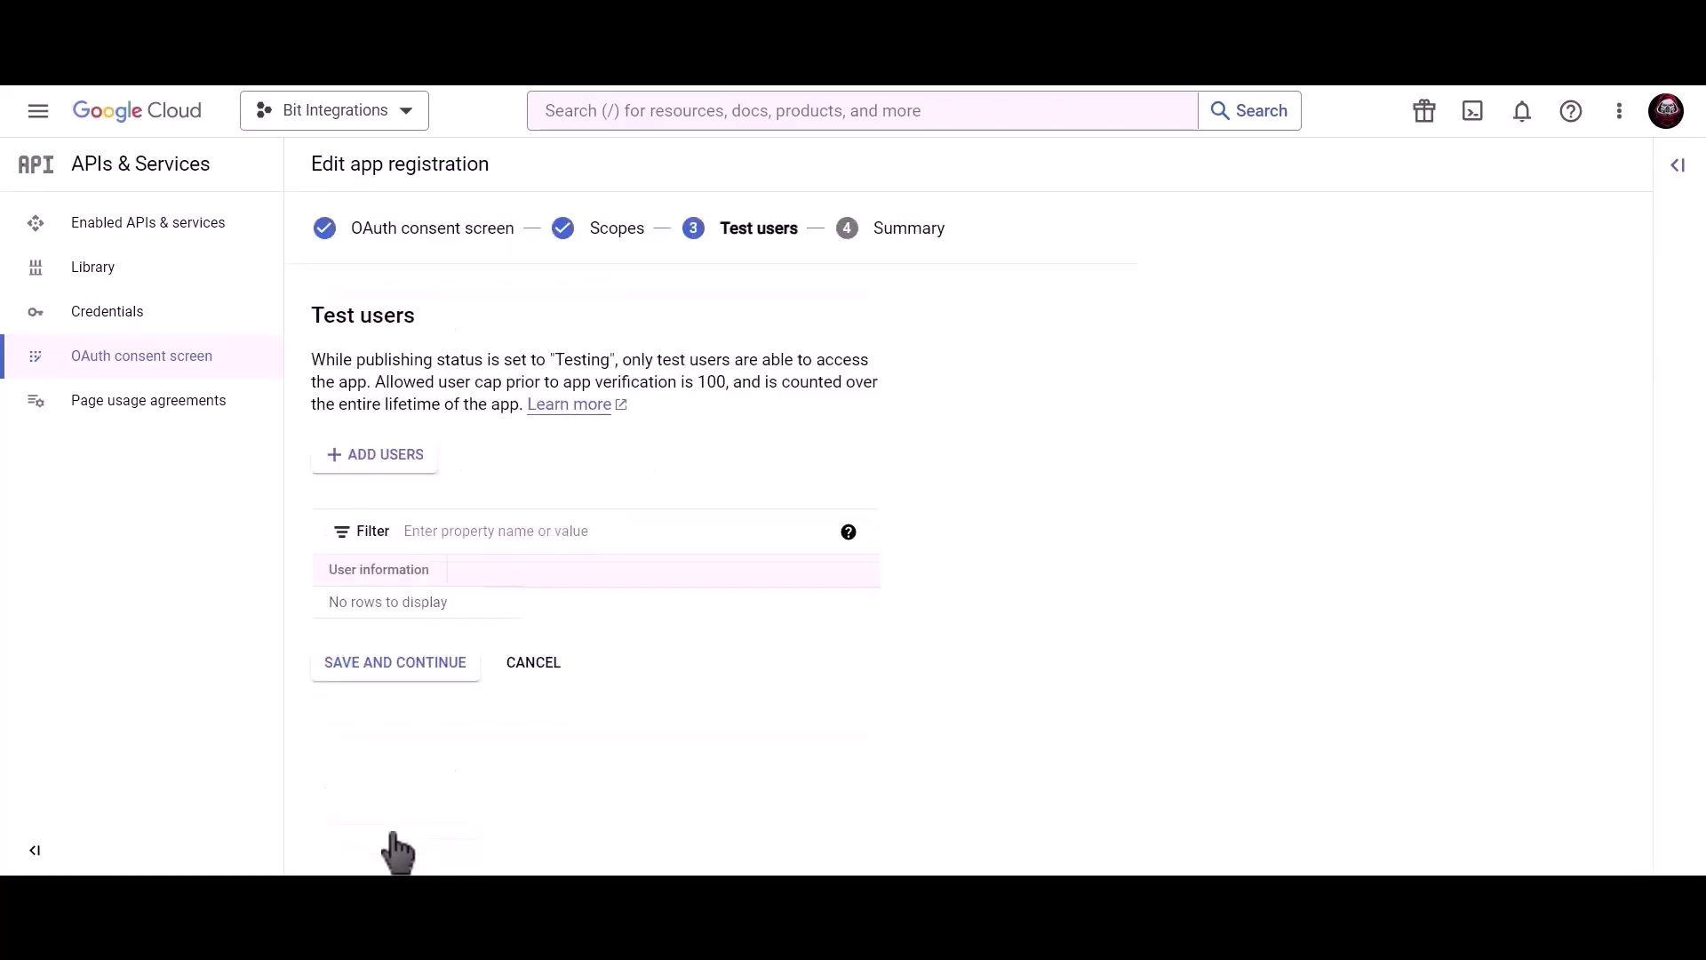
left_click(431, 667)
left_click(417, 828)
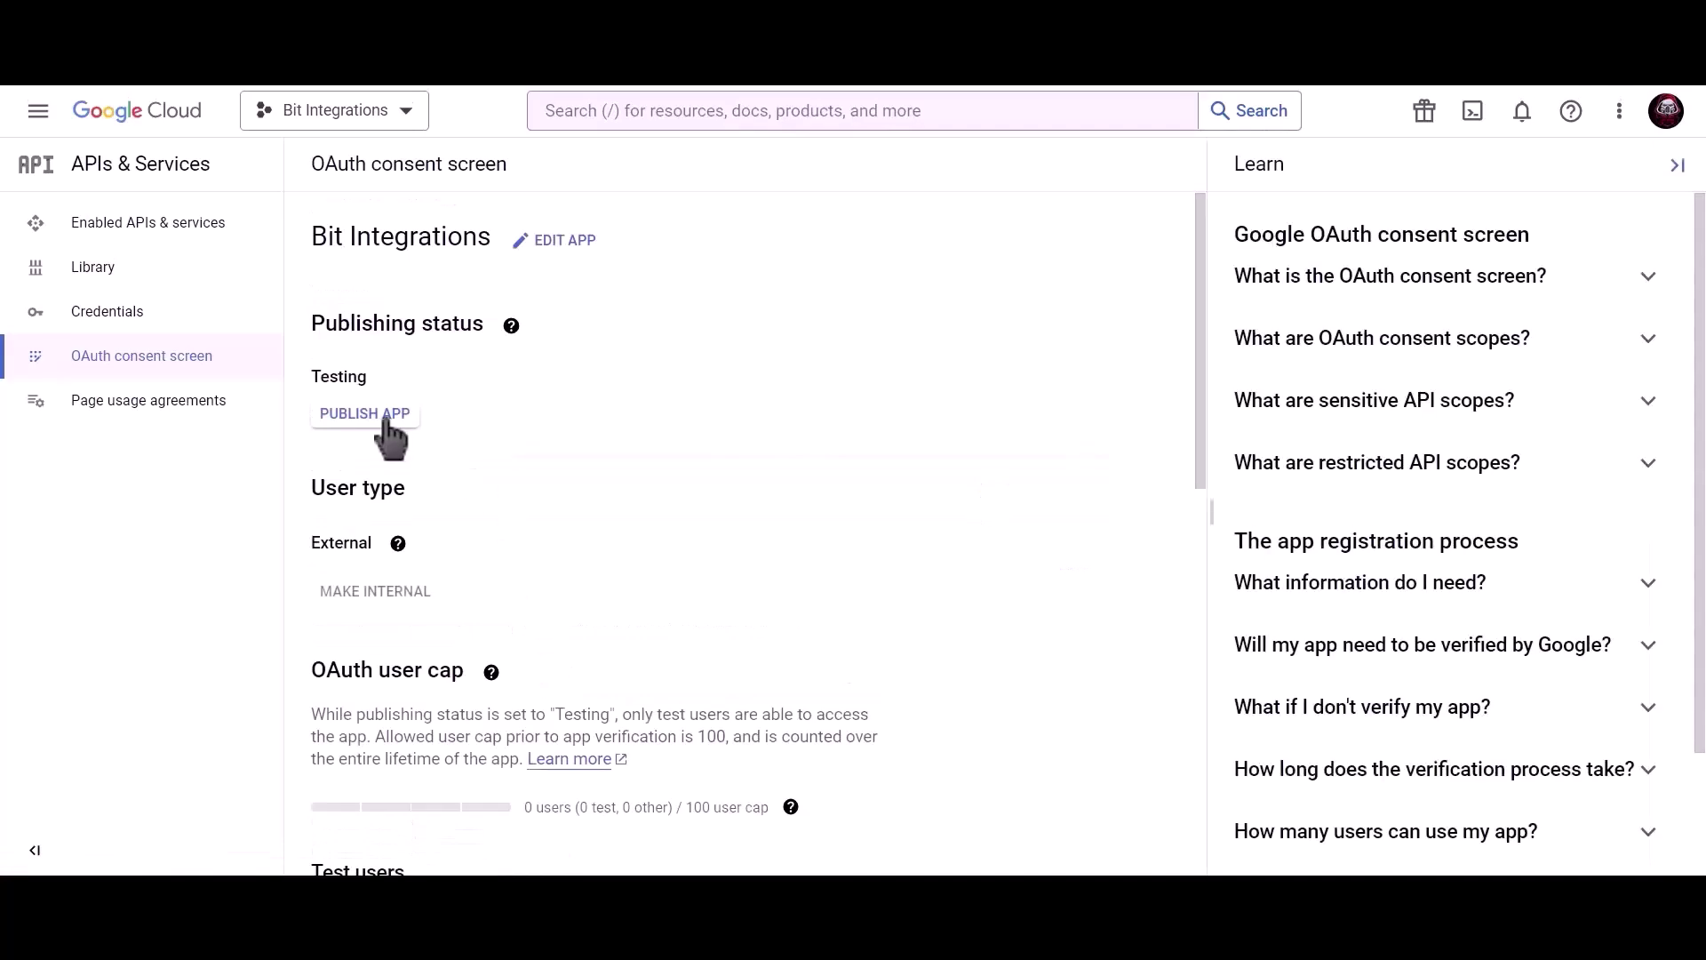
left_click(387, 419)
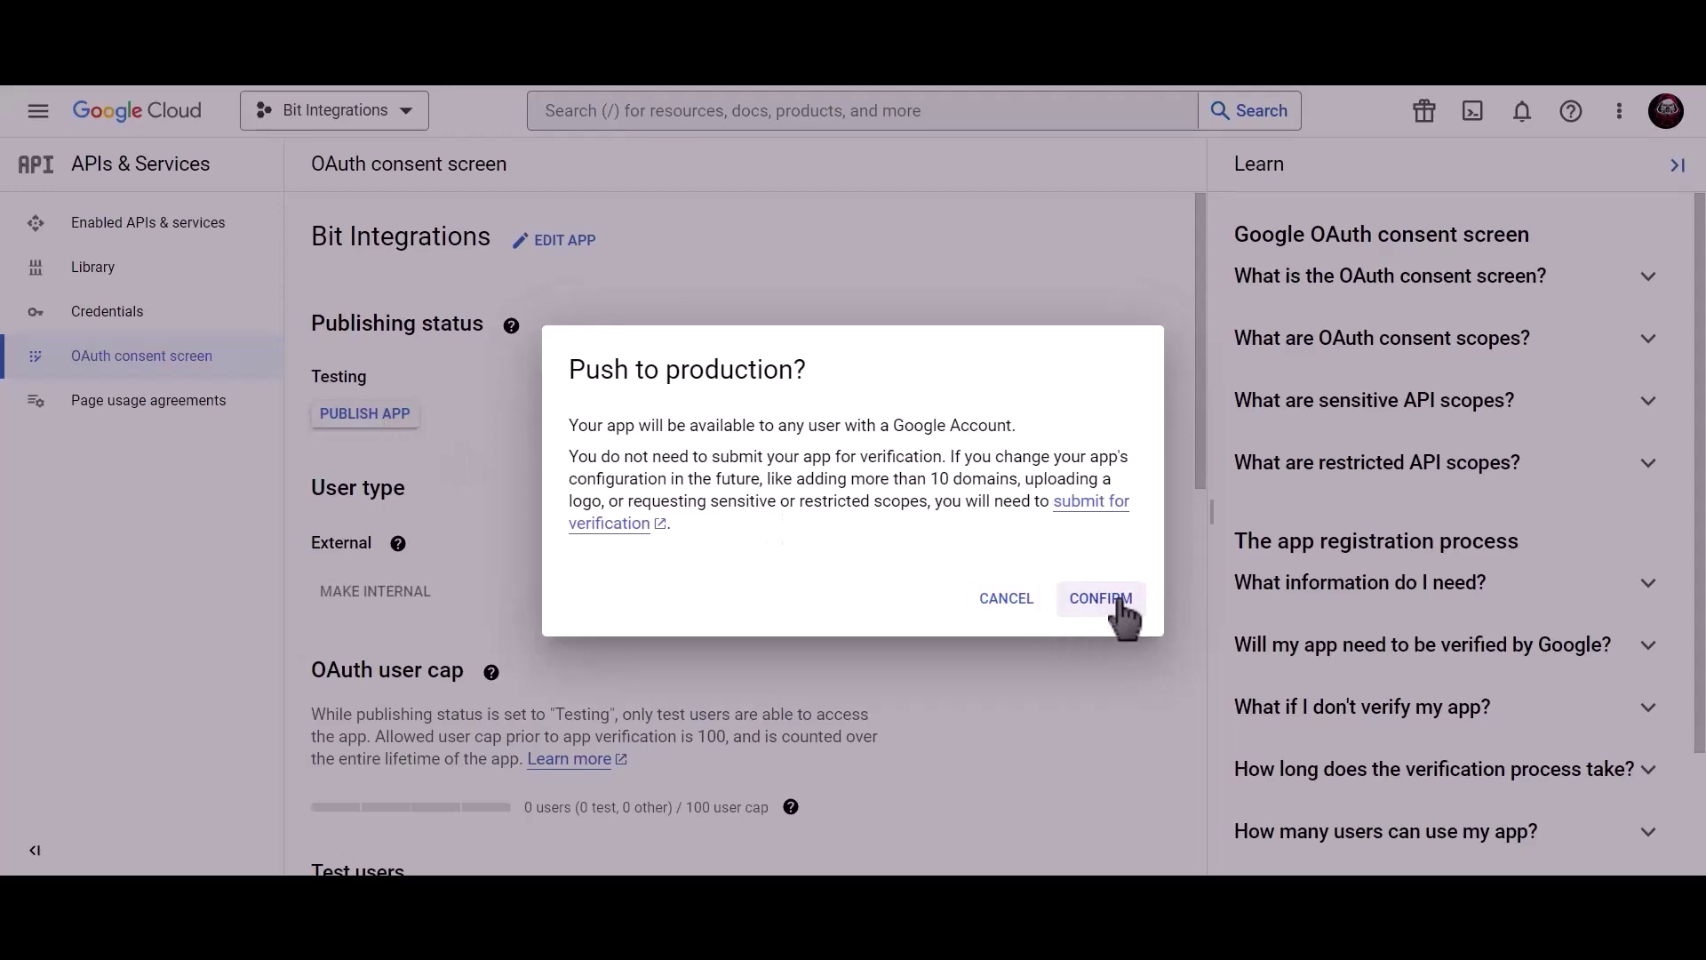
left_click(1102, 599)
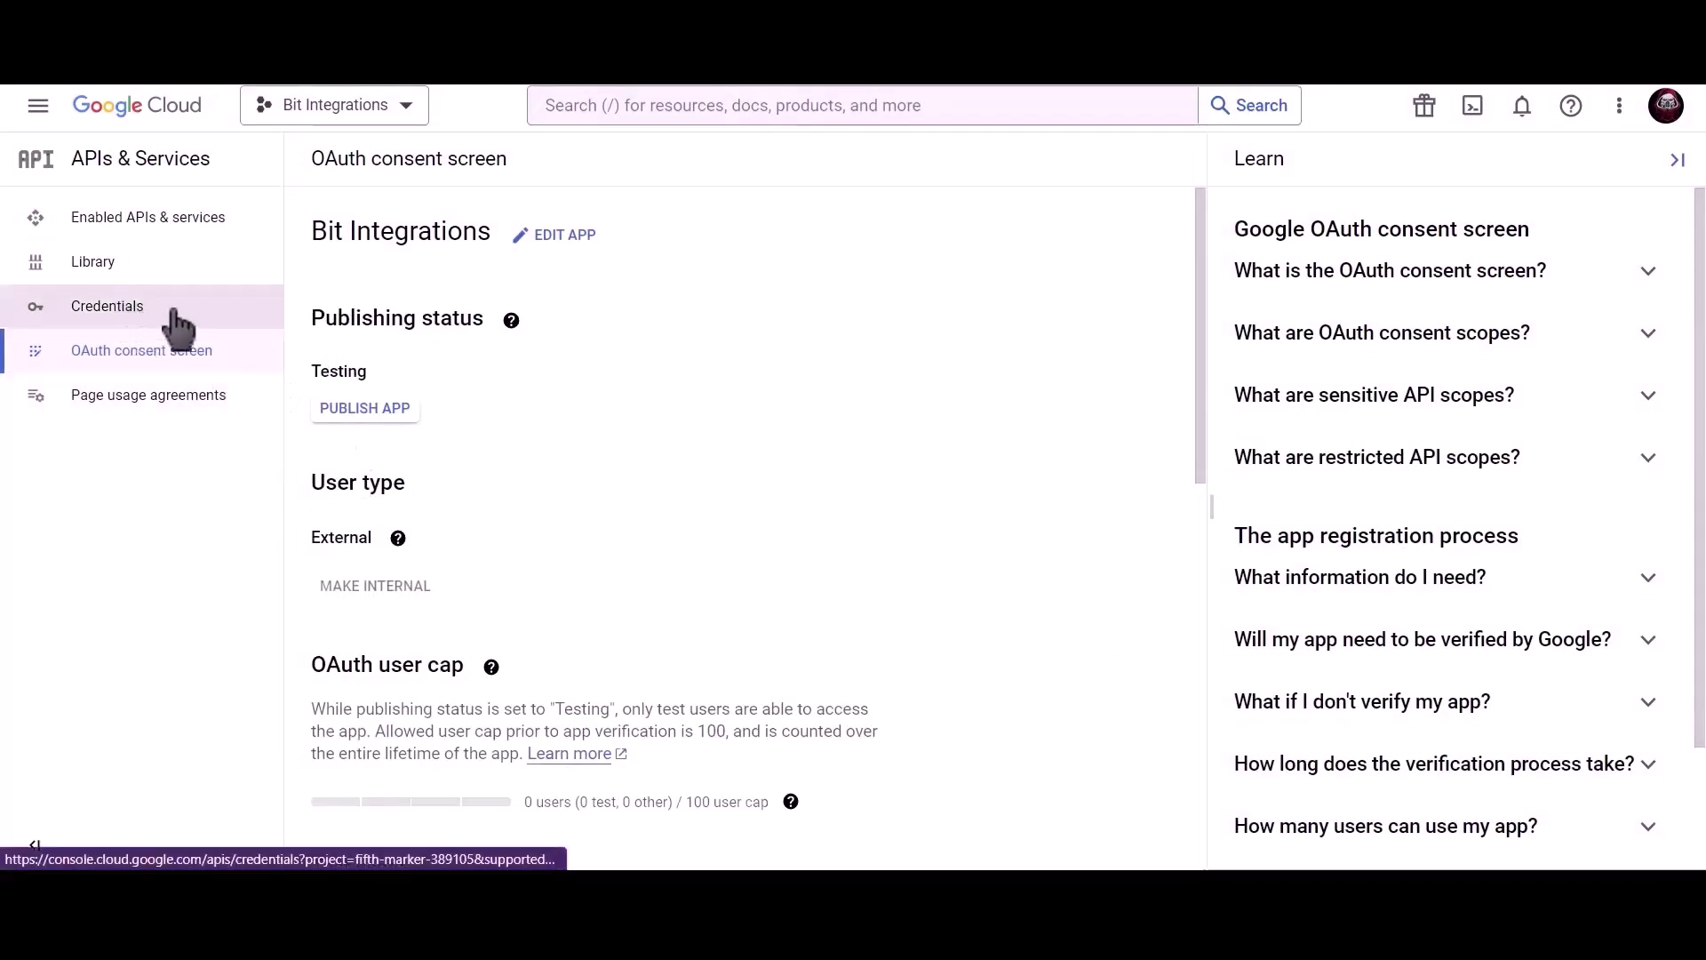
From Credentials, search the console and open the Google Calendar API product page
left_click(223, 321)
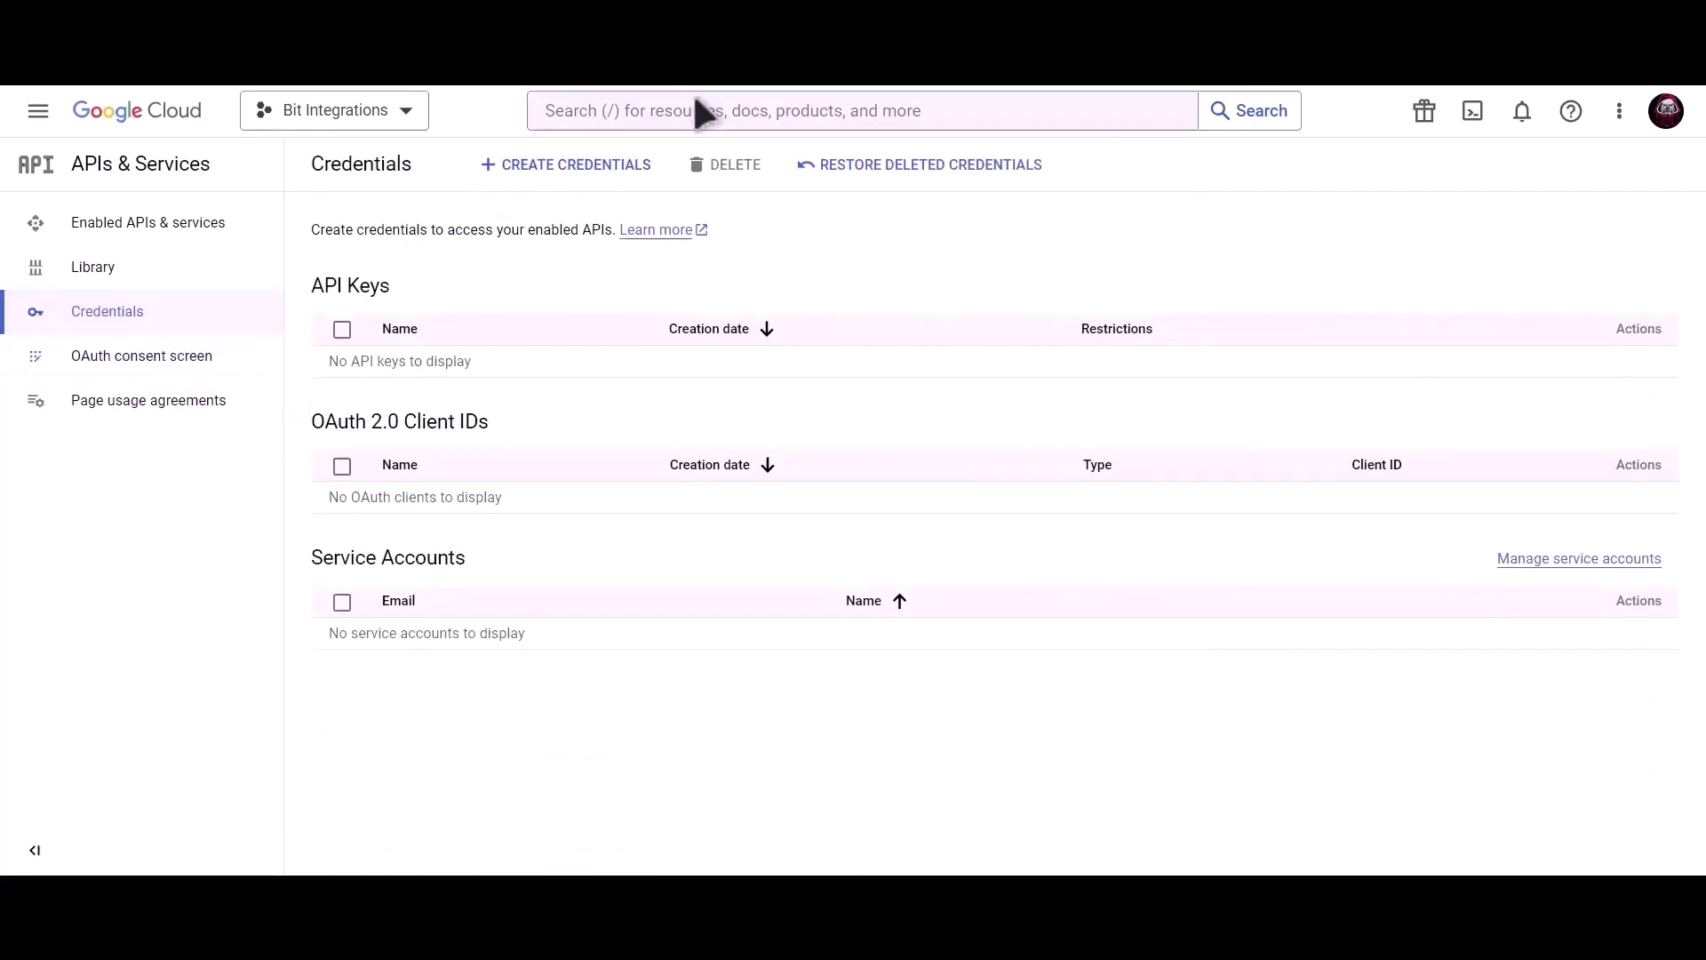
left_click(700, 105)
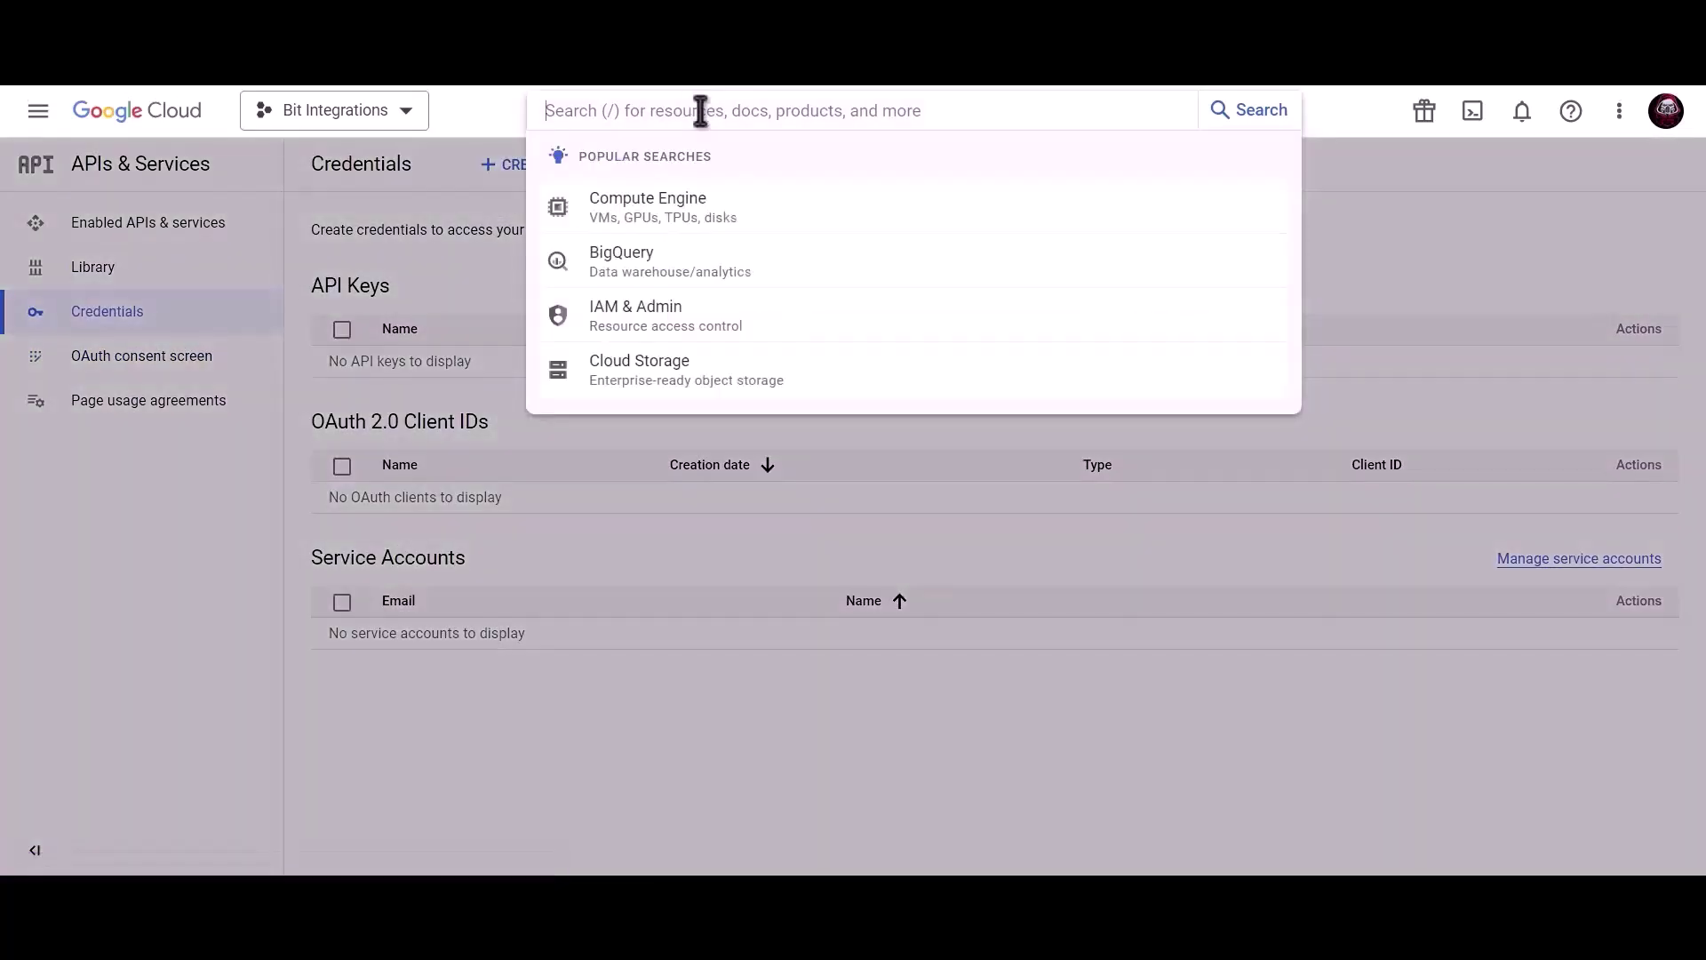
type("google calendar aoi")
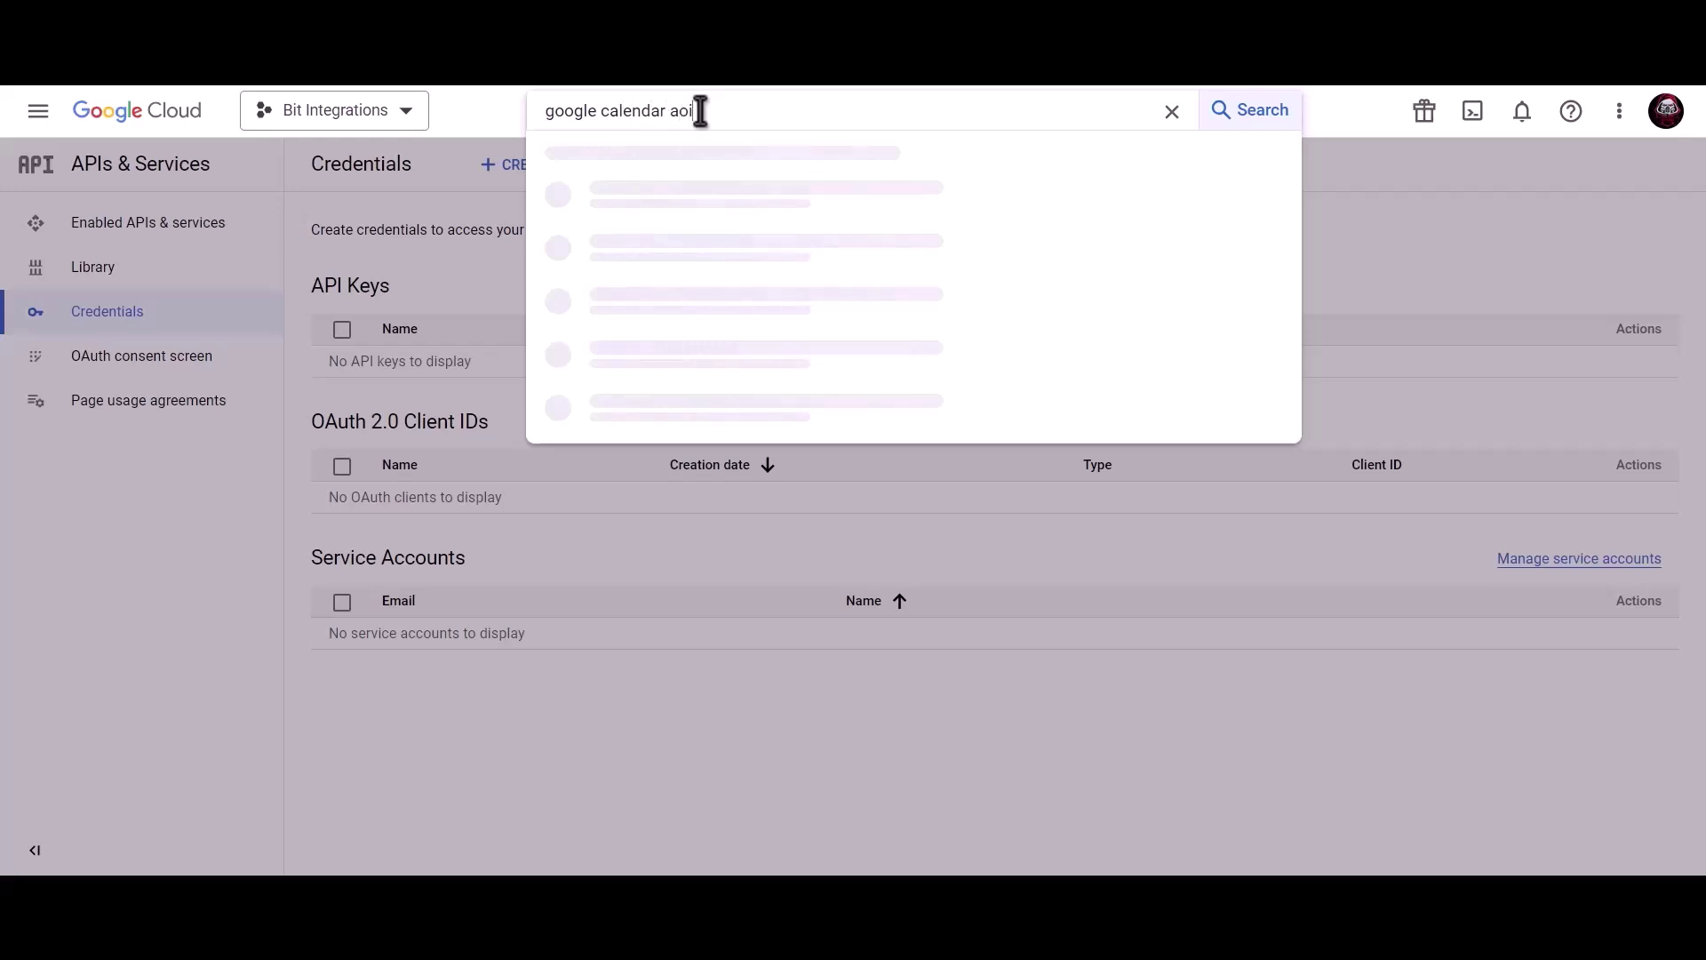
key("BackSpace")
key("BackSpace")
type("pi")
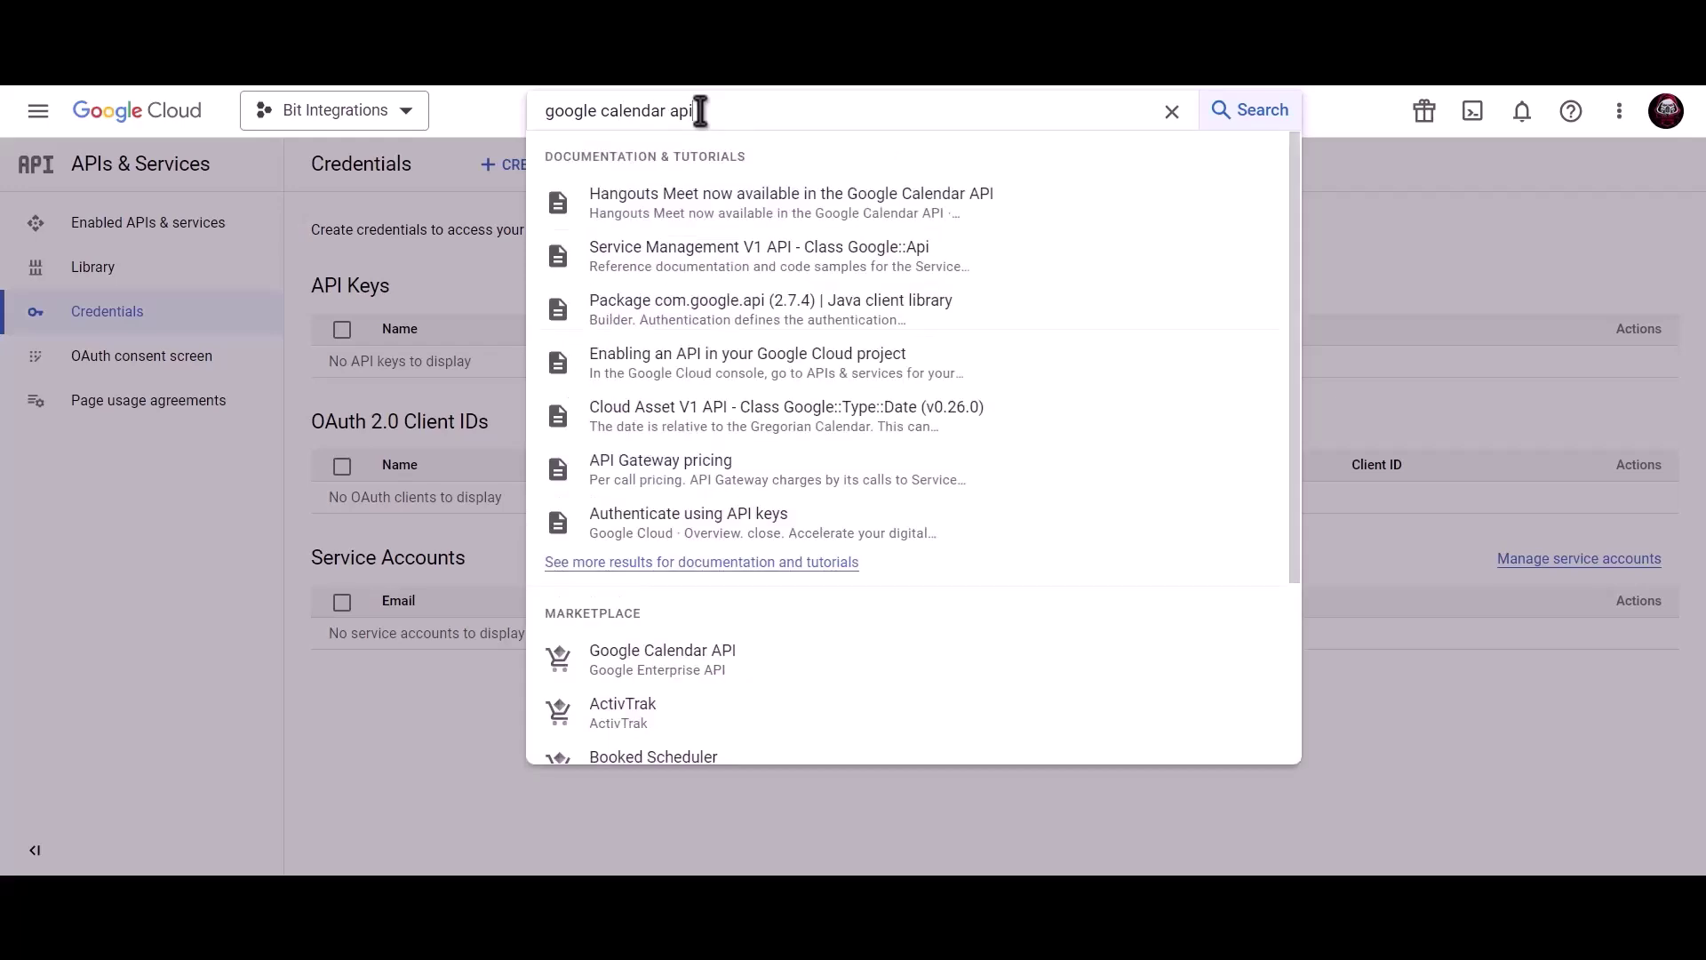
left_click(709, 677)
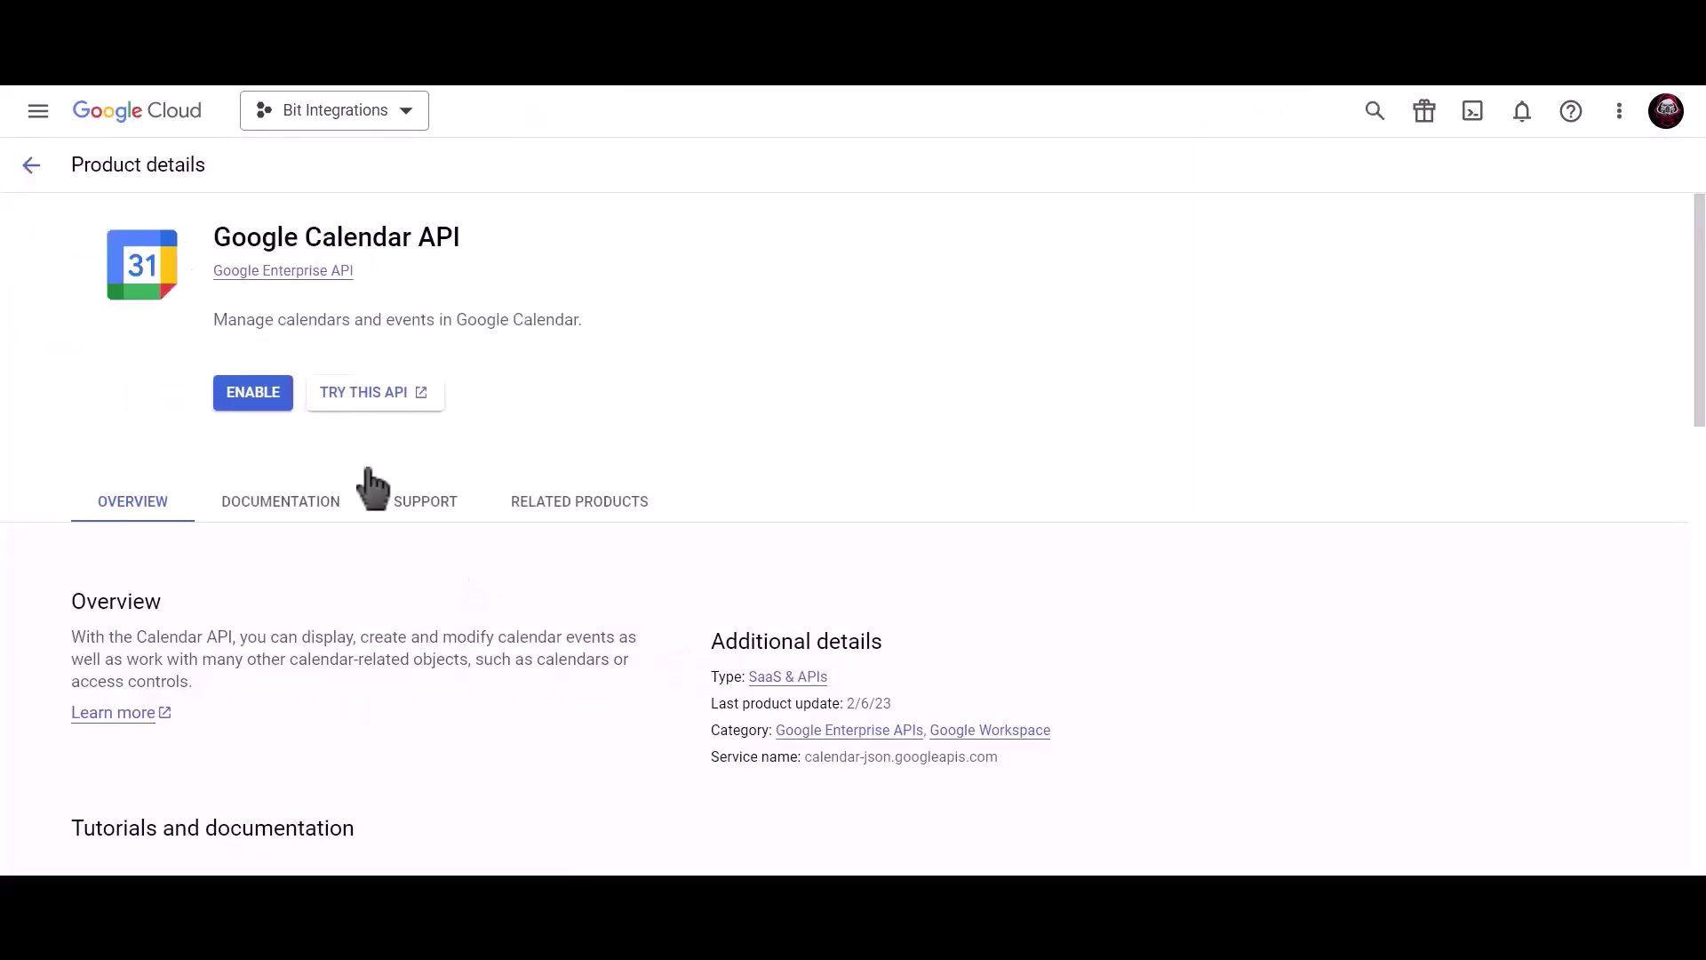
Enable the Calendar API and start a Web application OAuth client named 'Bit Integrations'
left_click(254, 394)
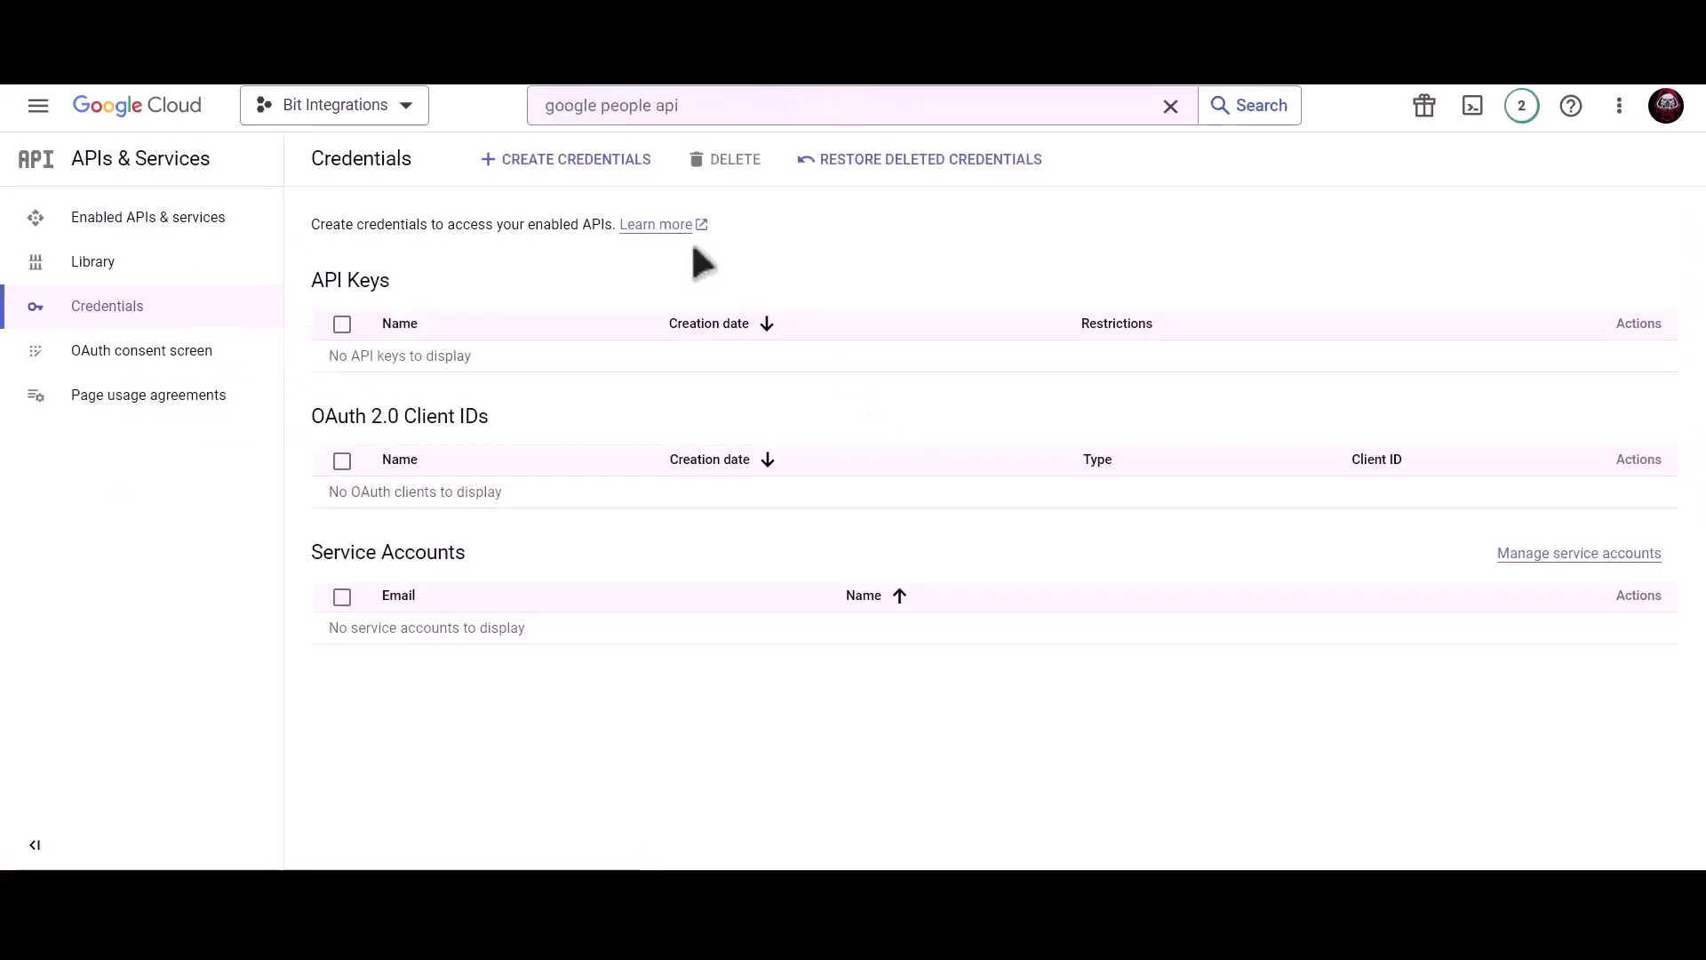
left_click(574, 164)
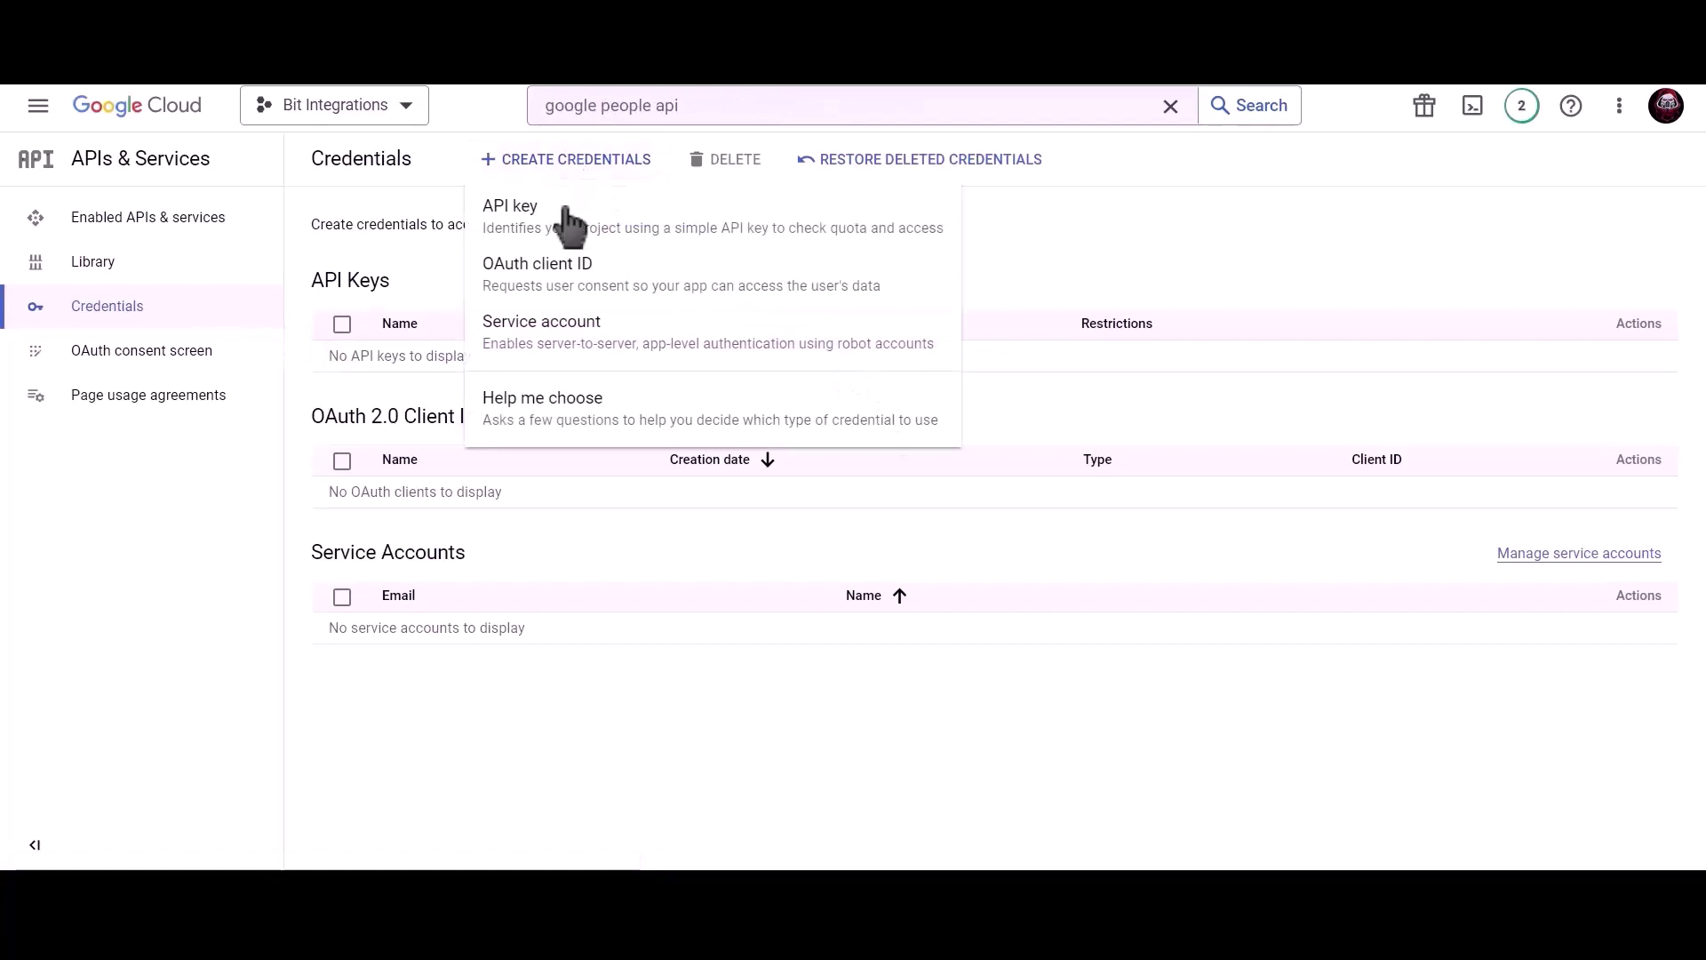
left_click(711, 297)
left_click(524, 327)
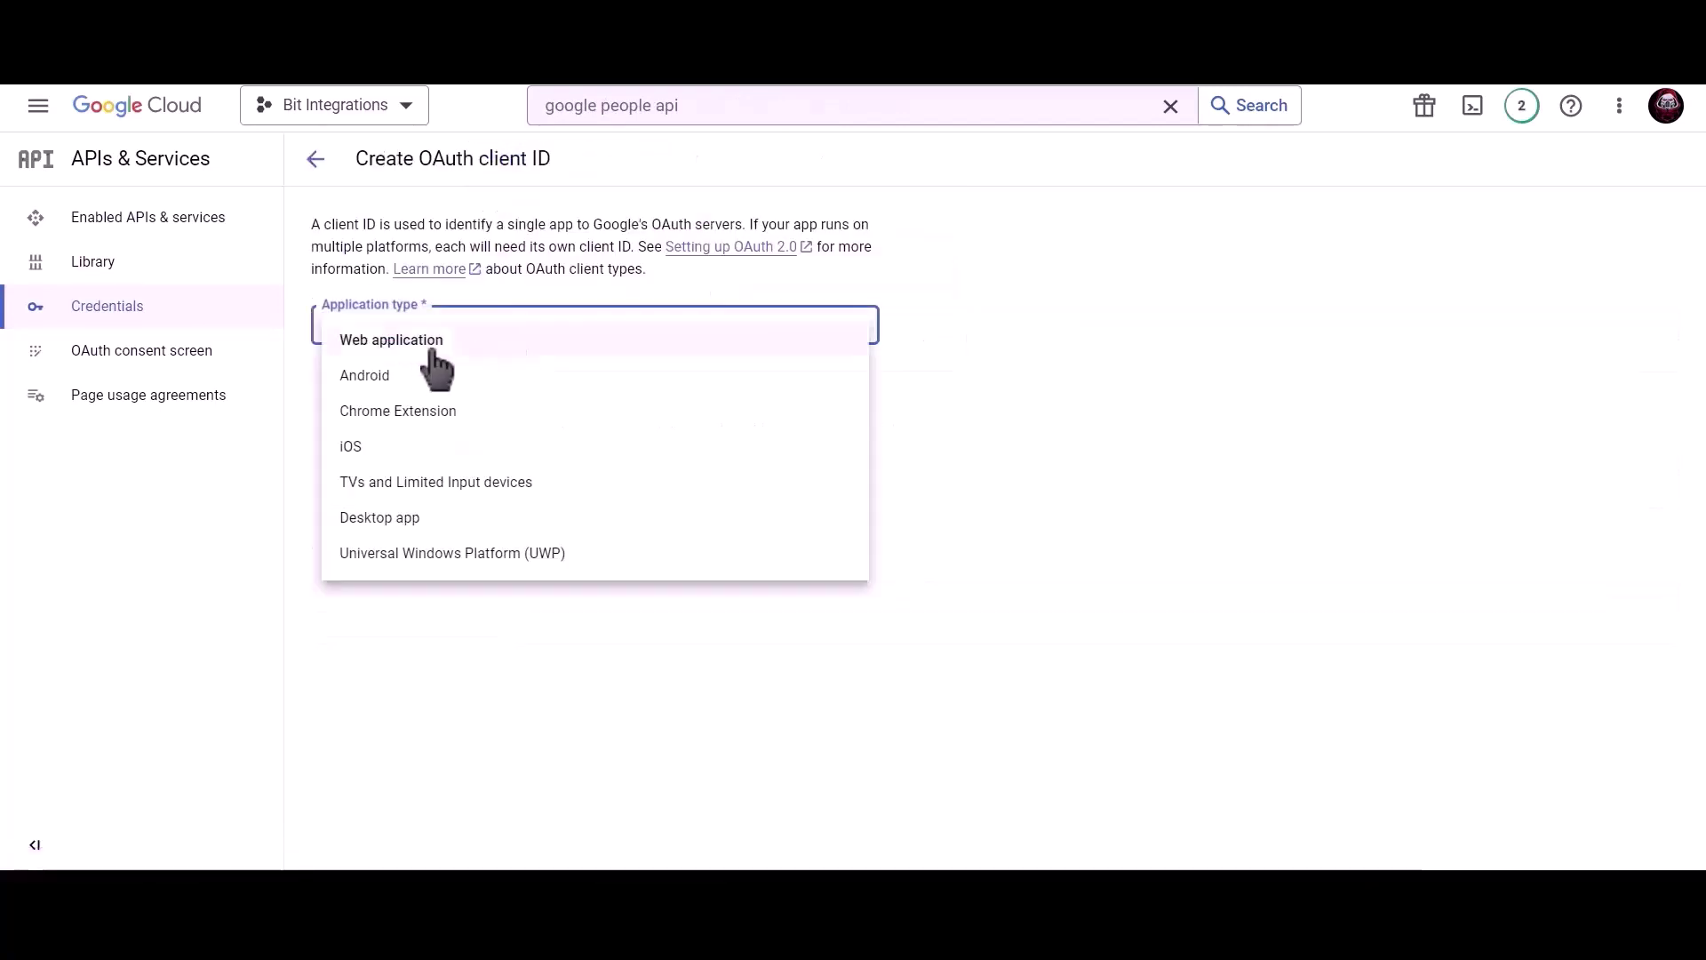
left_click(449, 342)
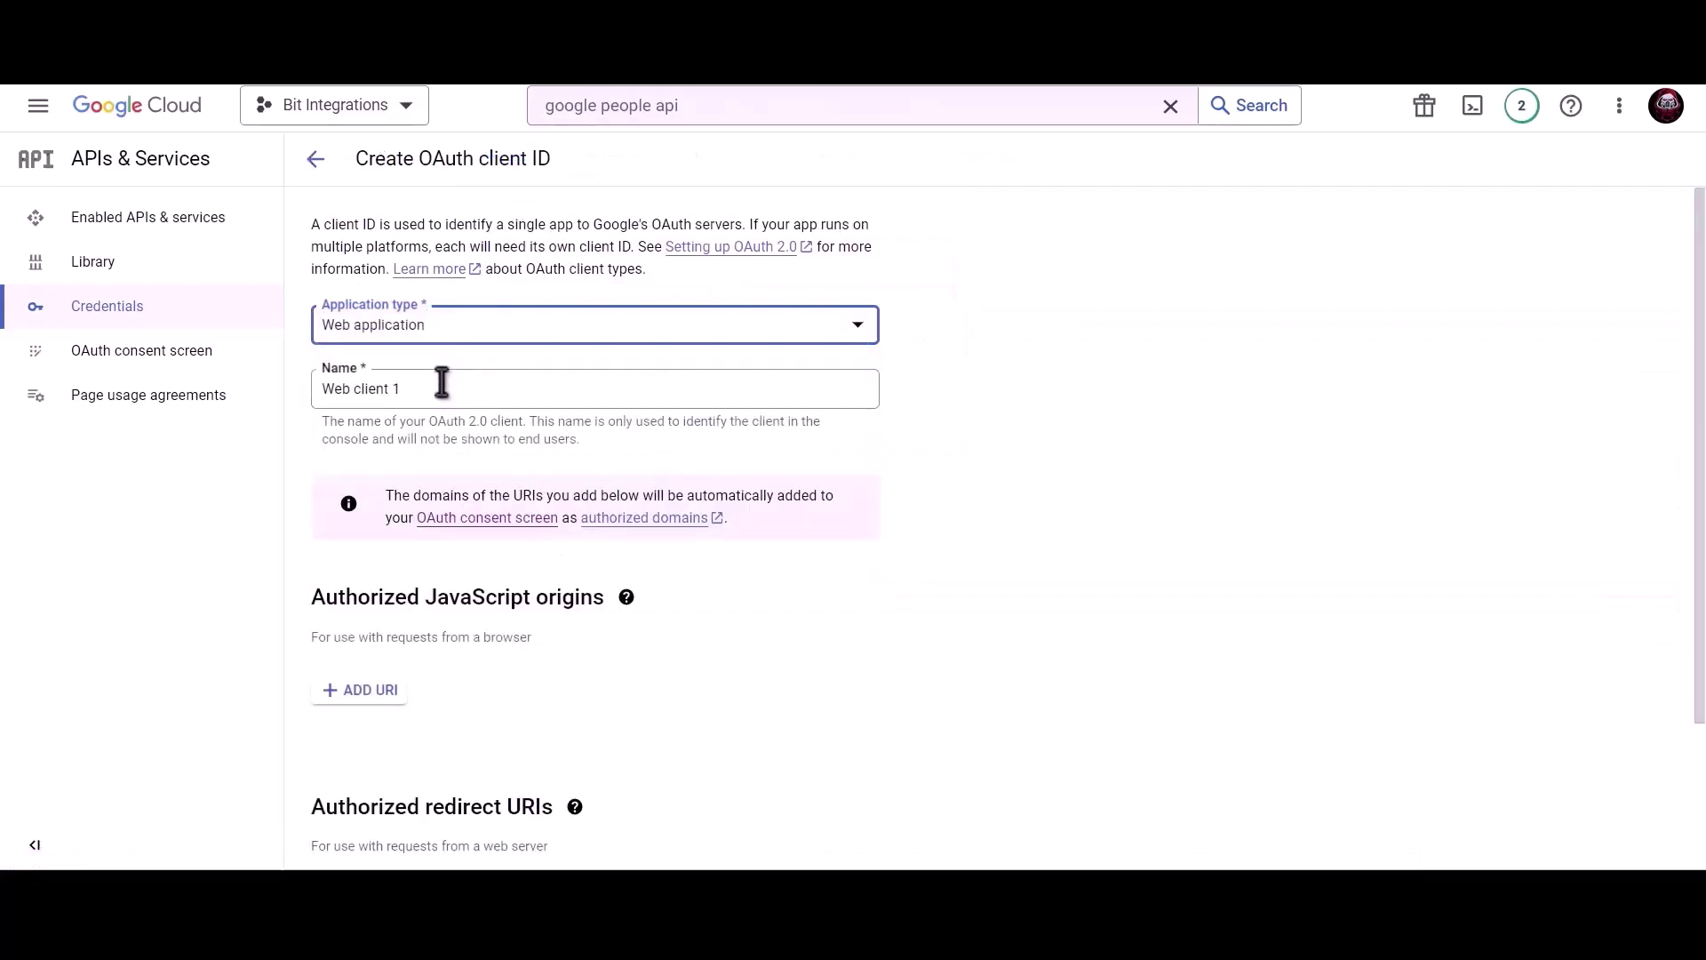
left_click(438, 385)
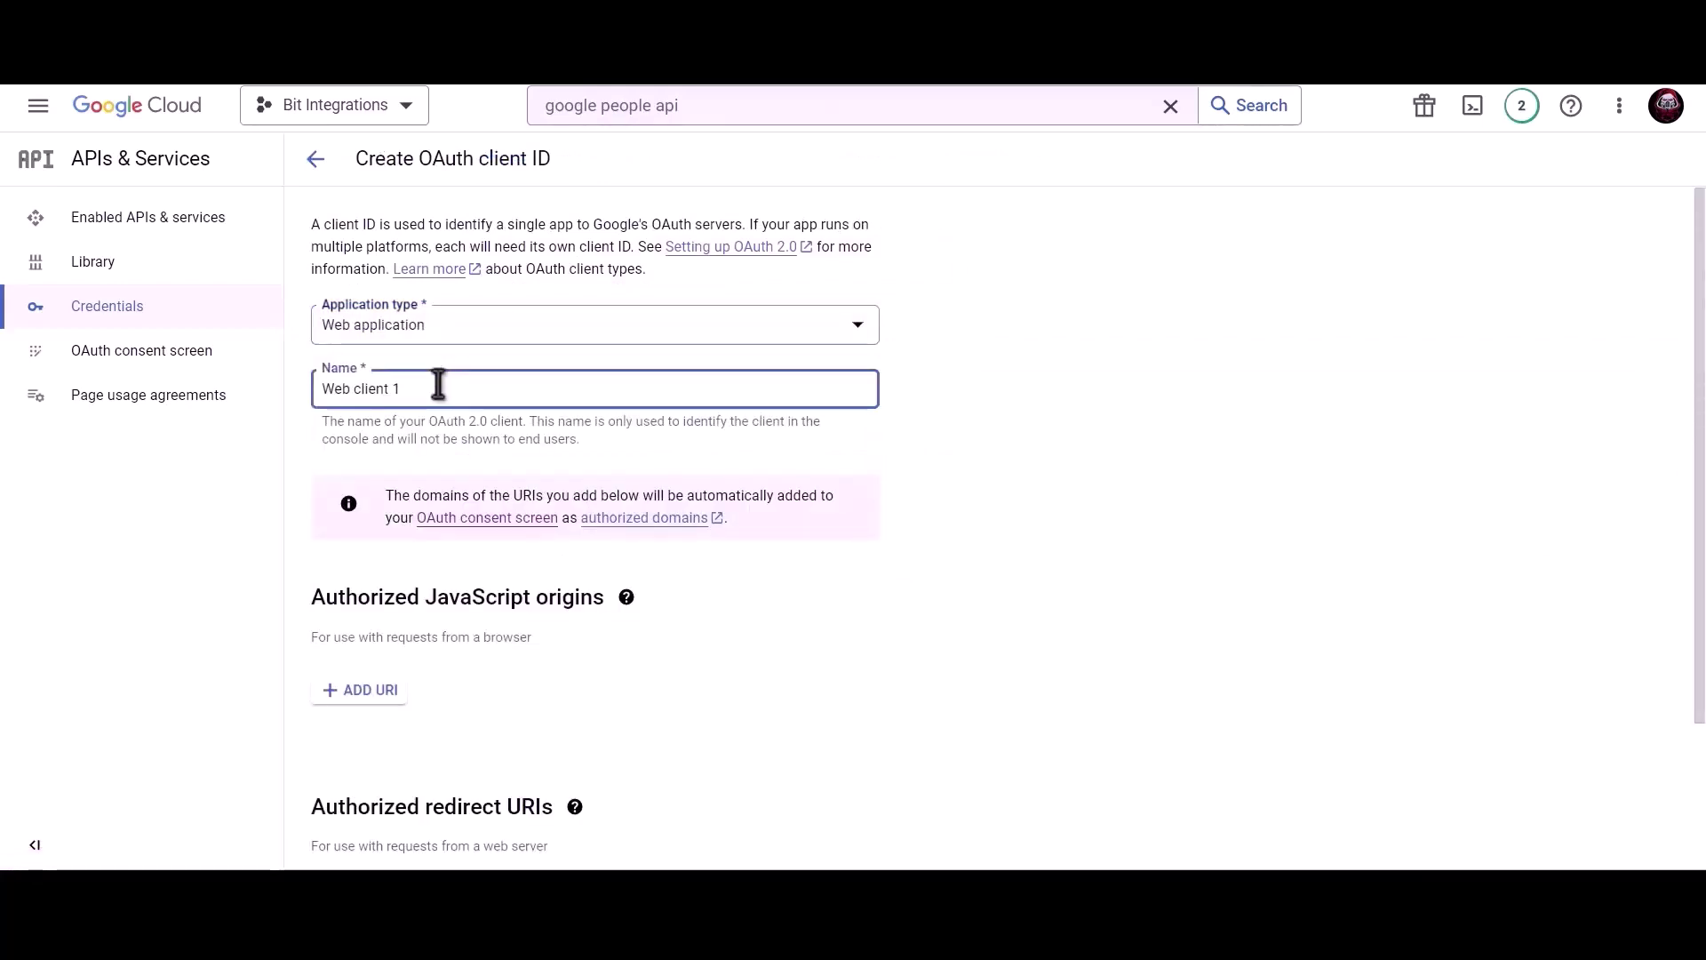
triple_click(503, 386)
type("Bit Integrations")
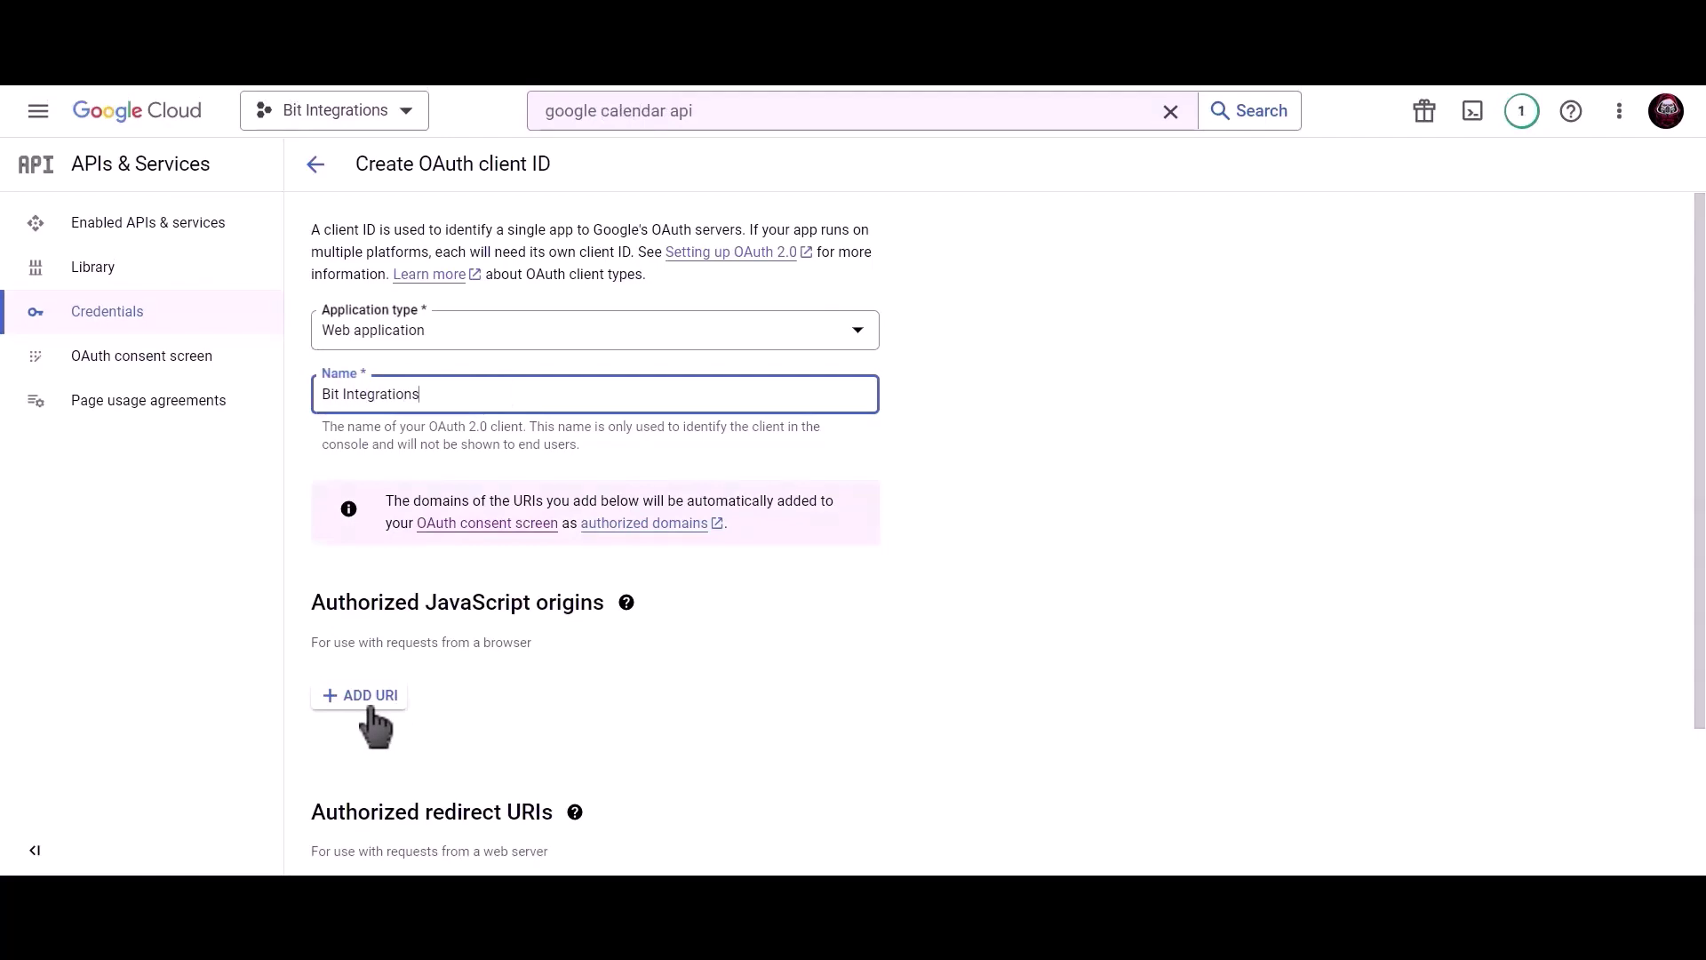
Add the site homepage as JavaScript origin and the plugin's redirect URI as authorized redirect
left_click(364, 690)
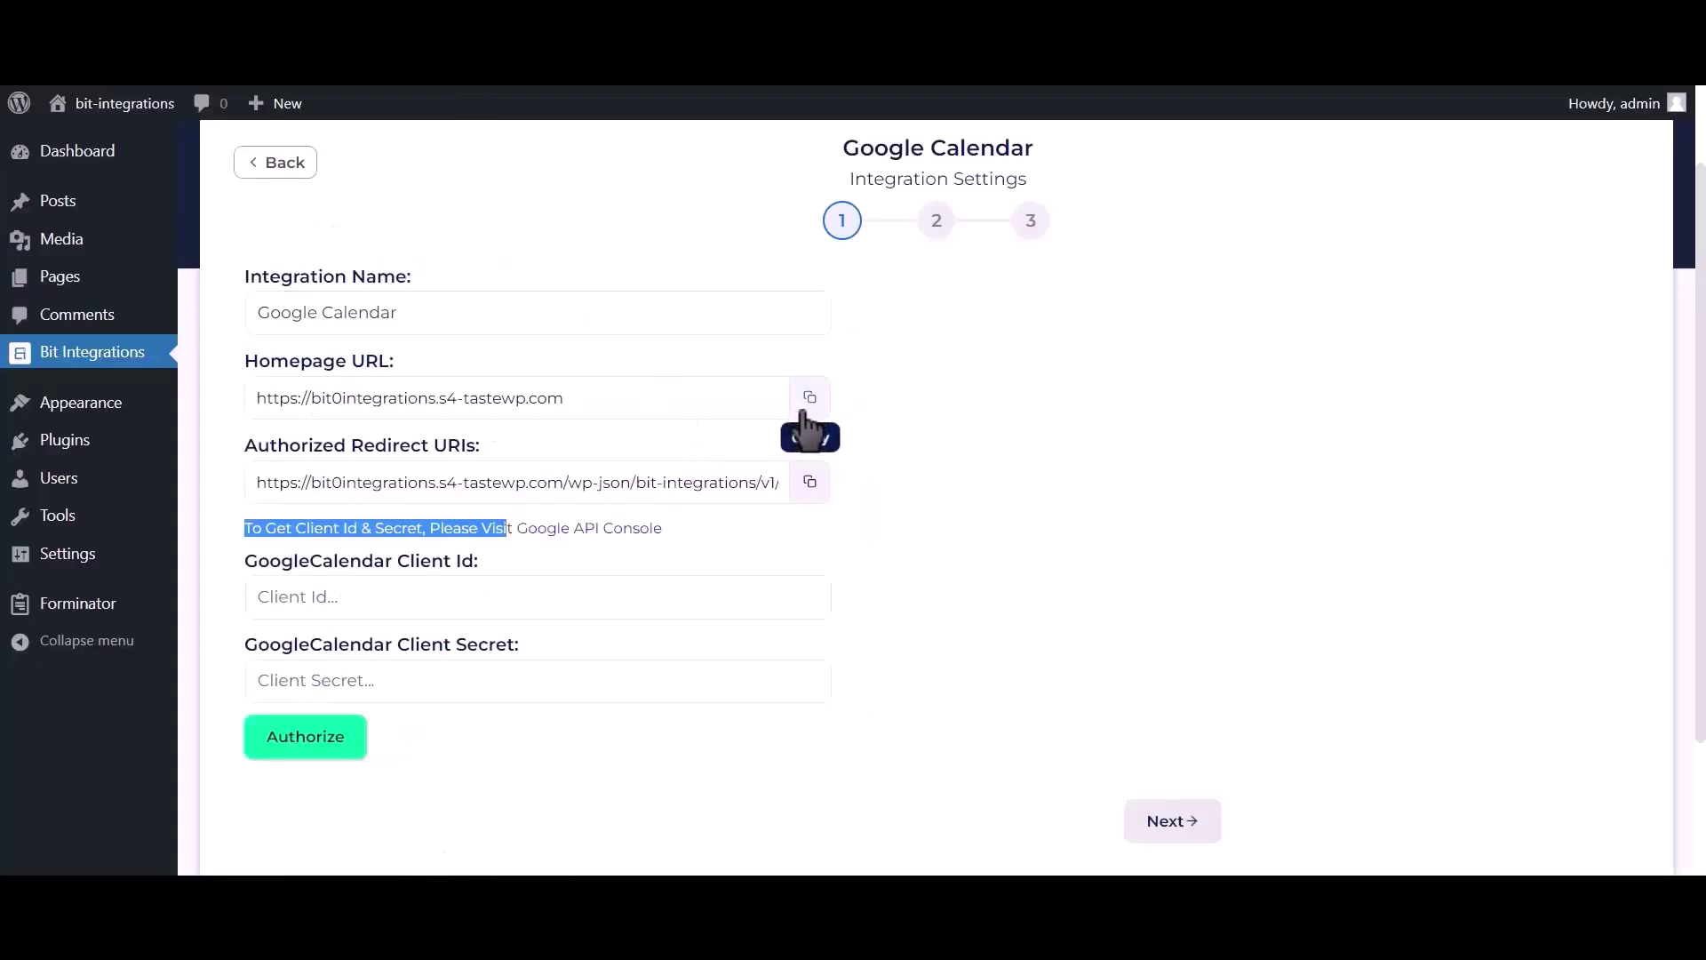
left_click(807, 399)
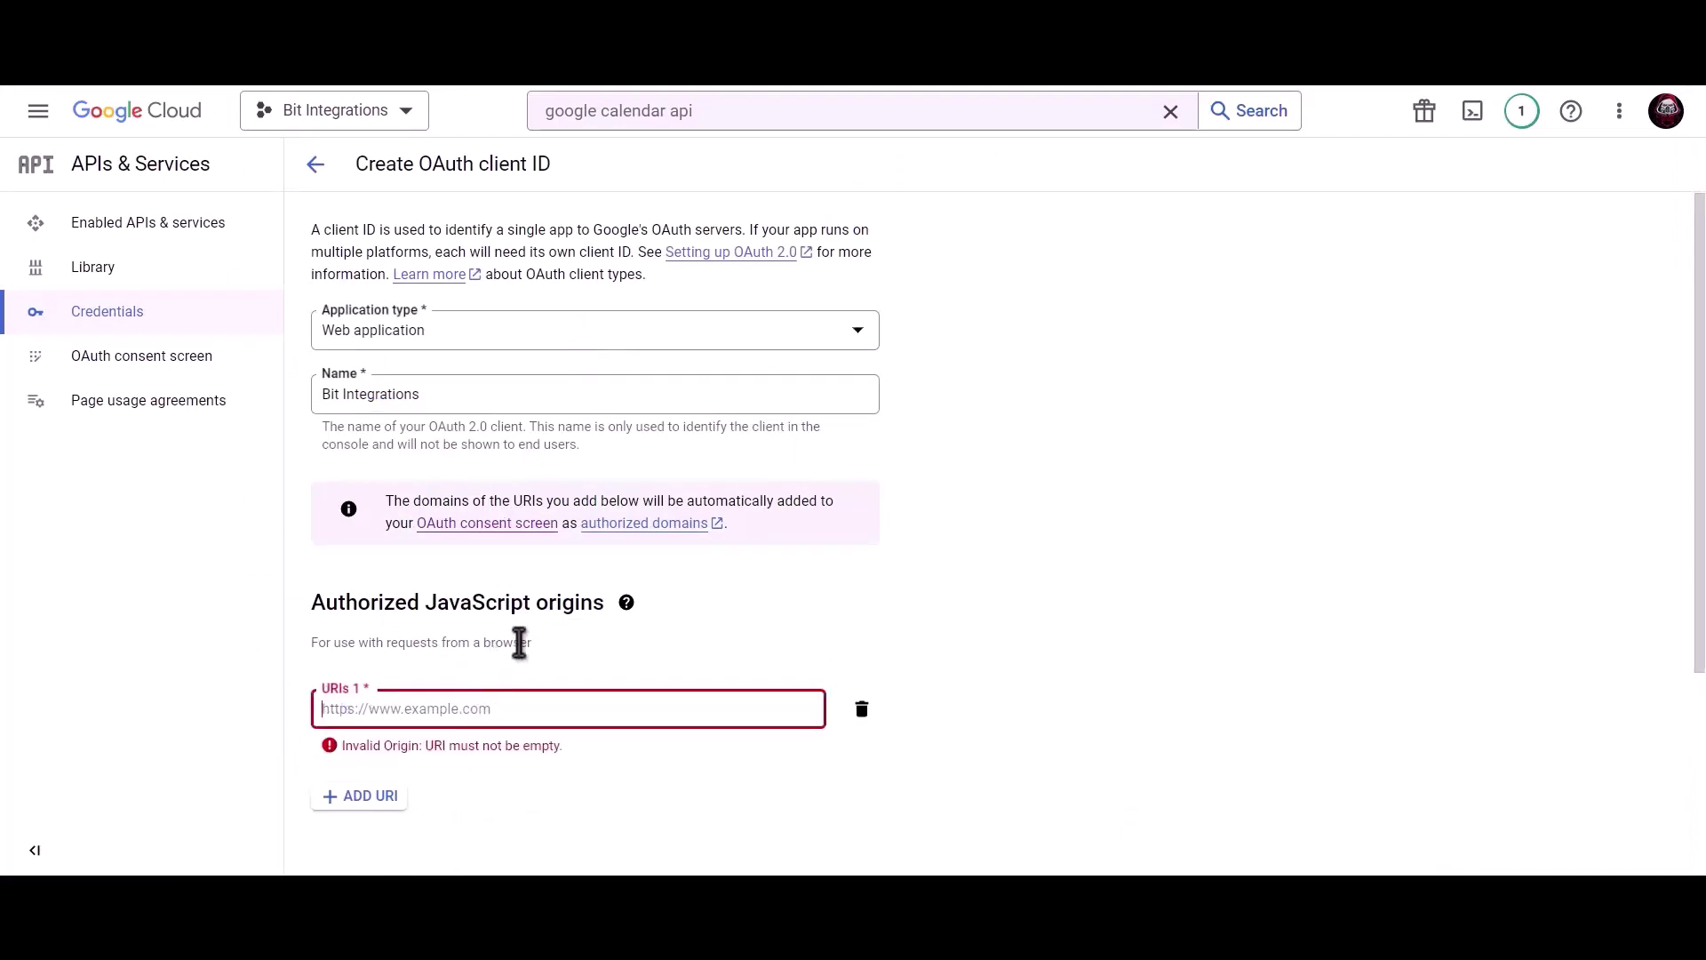
key("ctrl+v")
scroll(521, 629, "down", 3)
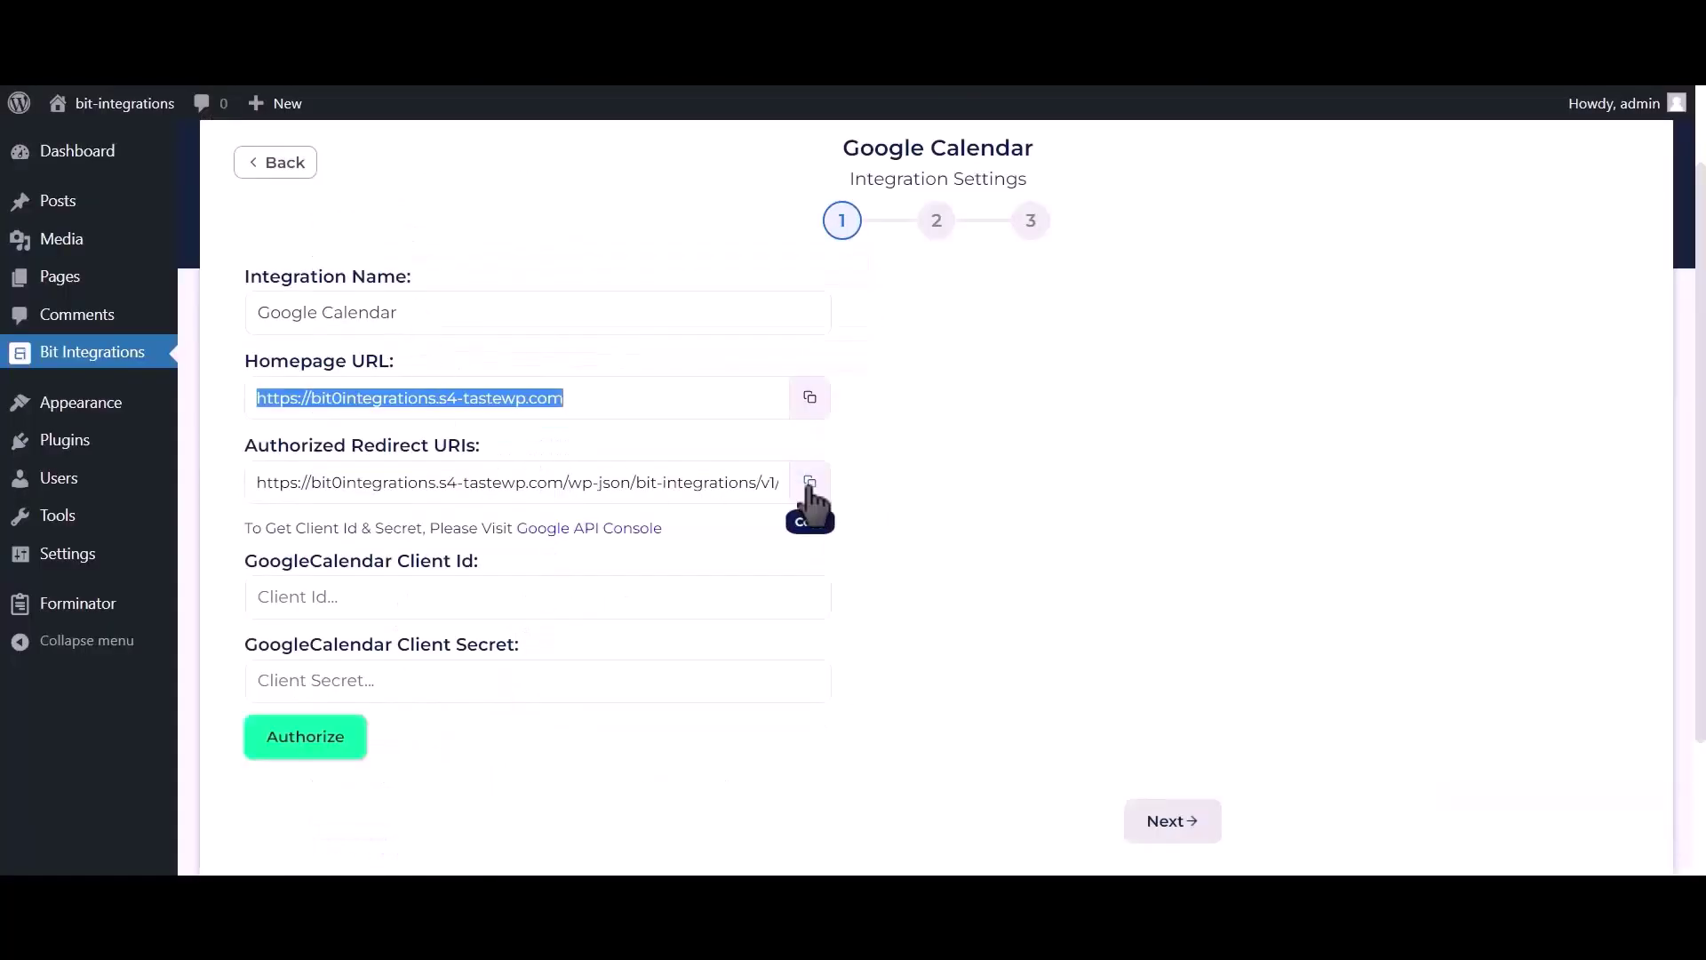
left_click(810, 483)
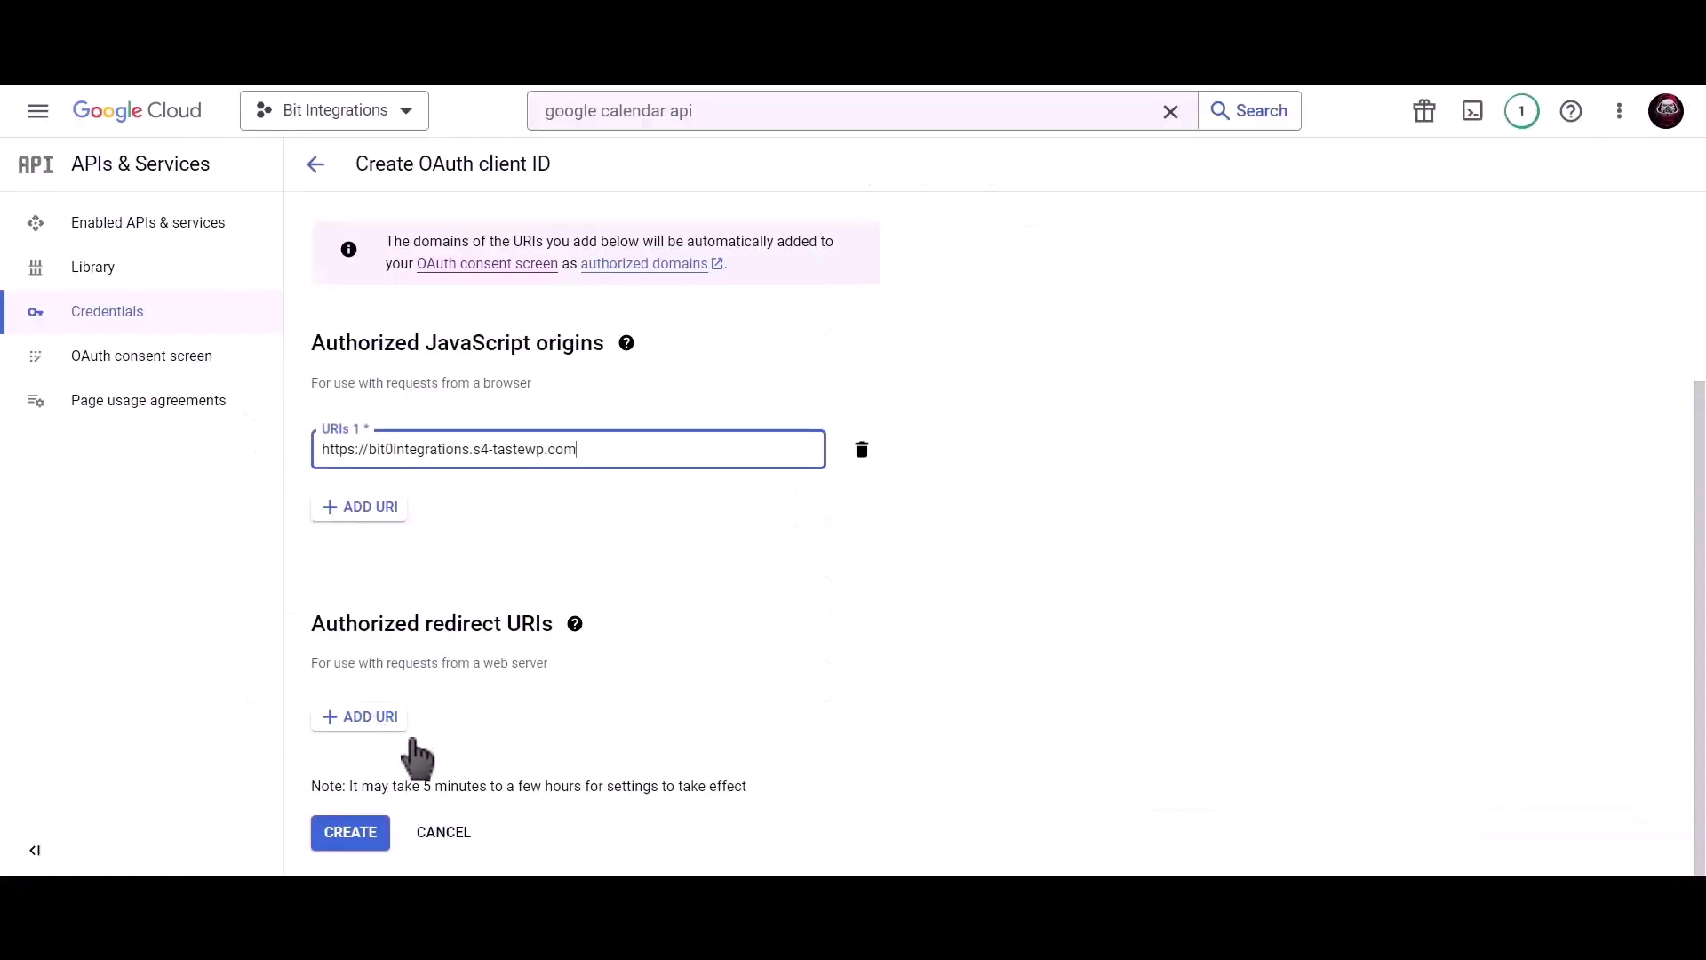
left_click(400, 723)
key("ctrl+v")
scroll(542, 627, "down", 1)
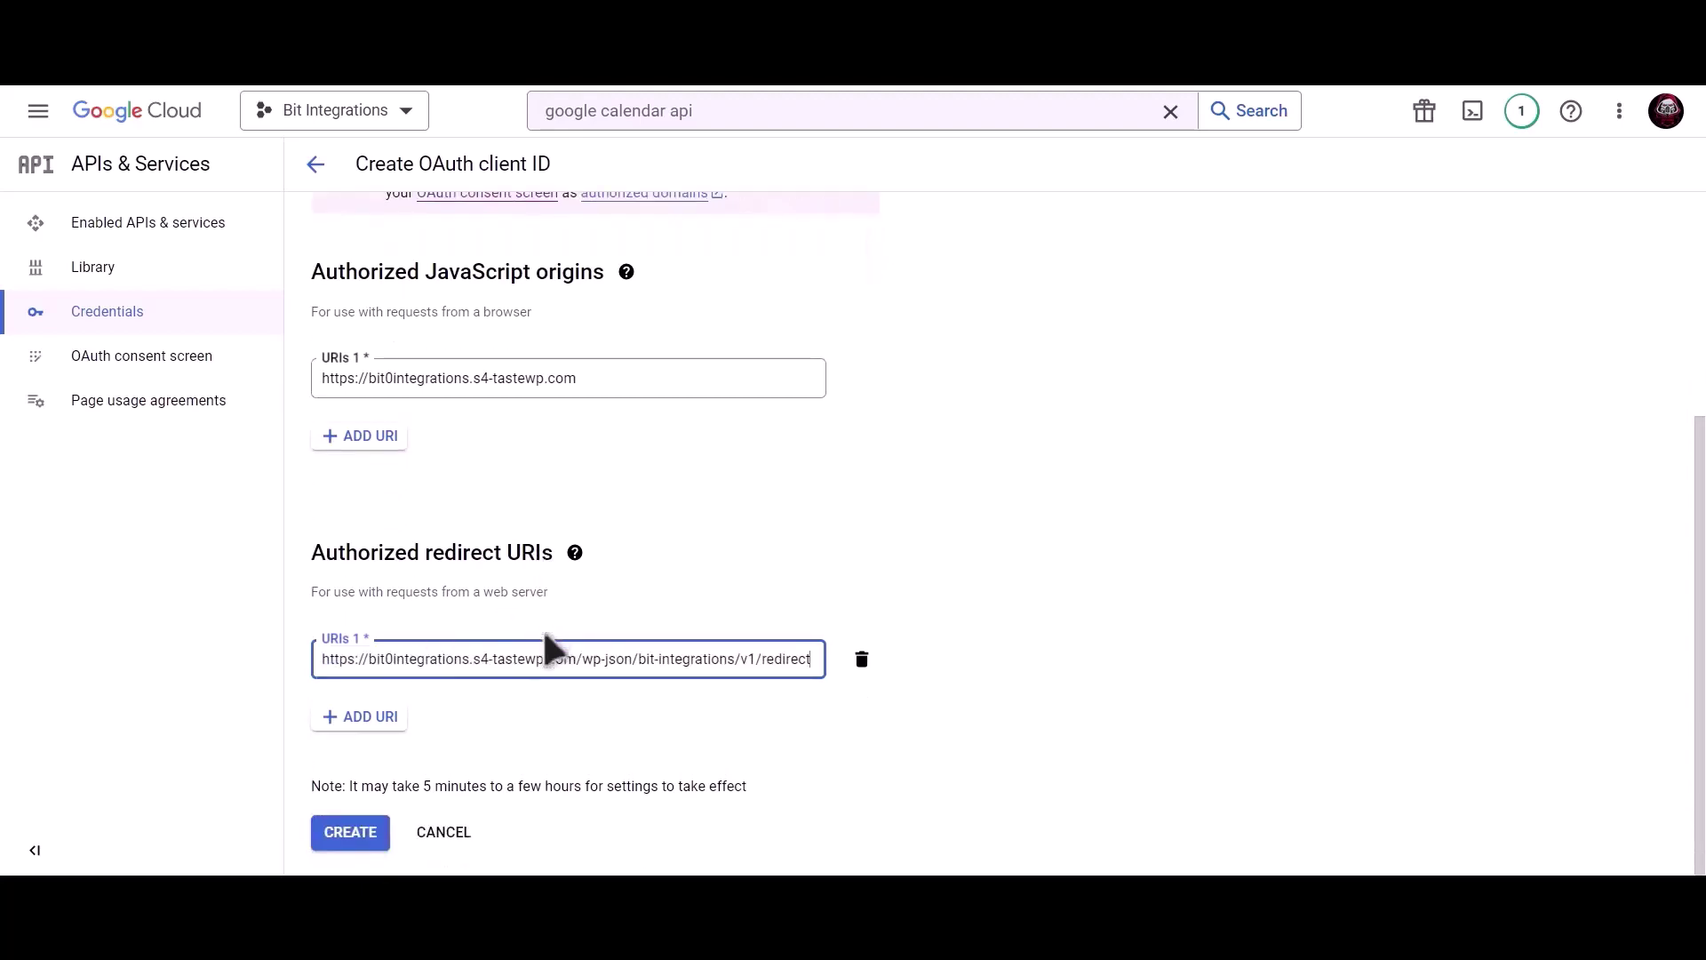
Create the OAuth client and paste its client ID and secret into the plugin's fields
left_click(355, 839)
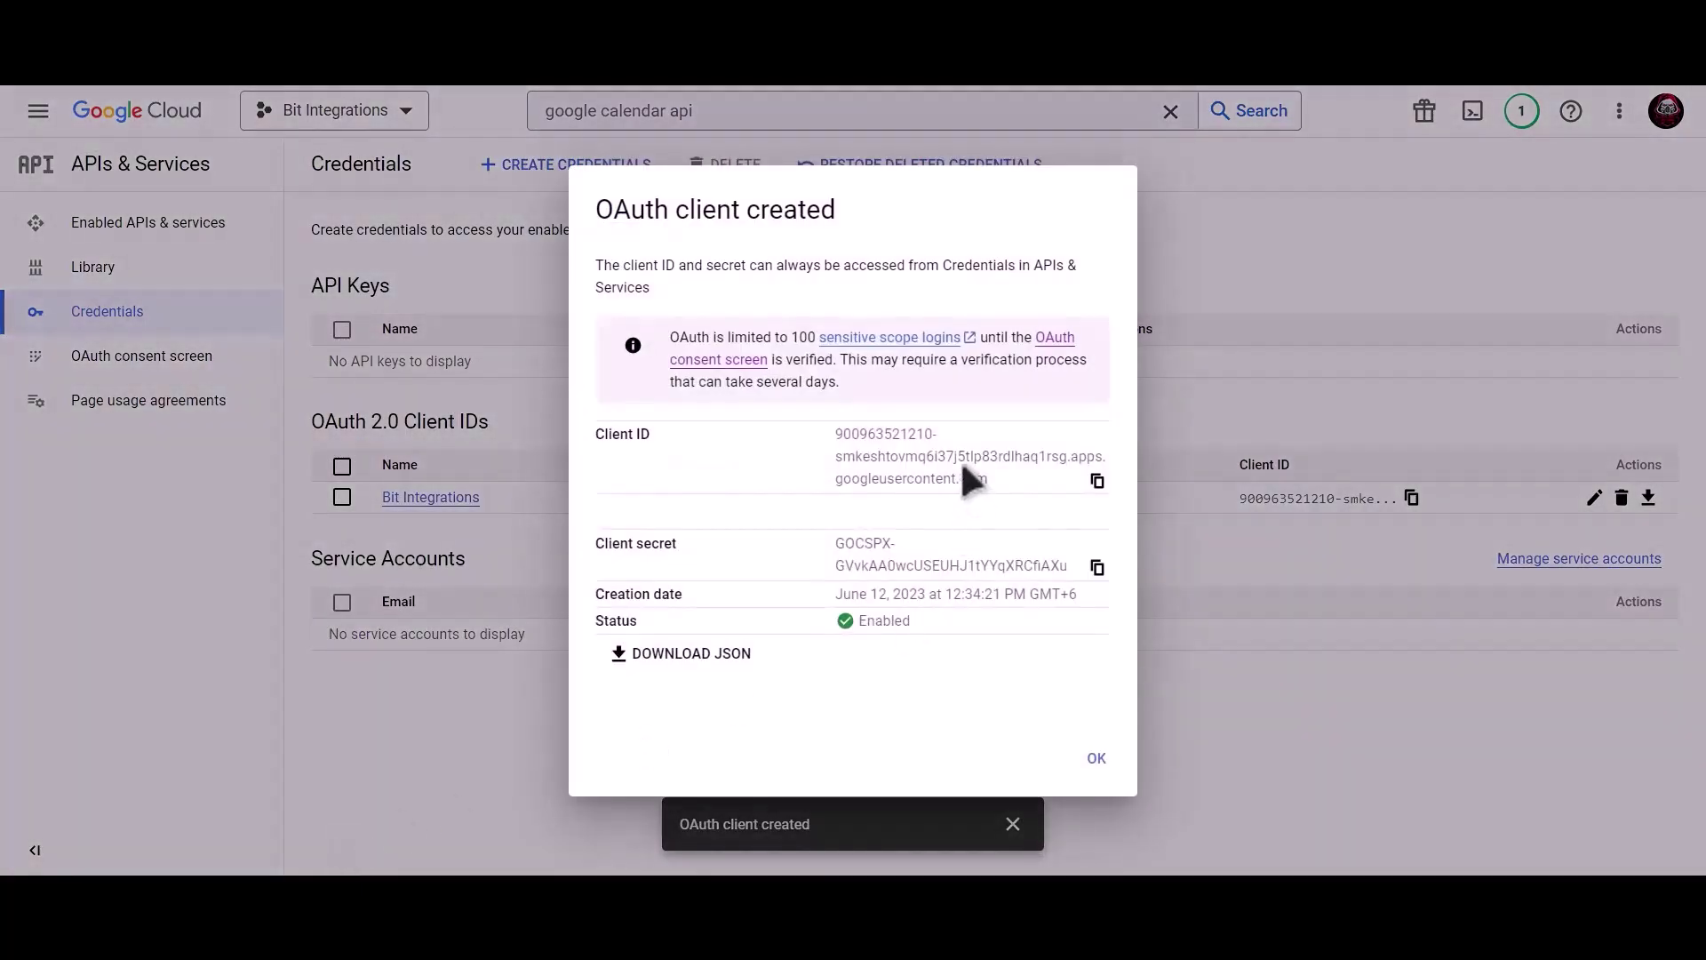
left_click(1097, 482)
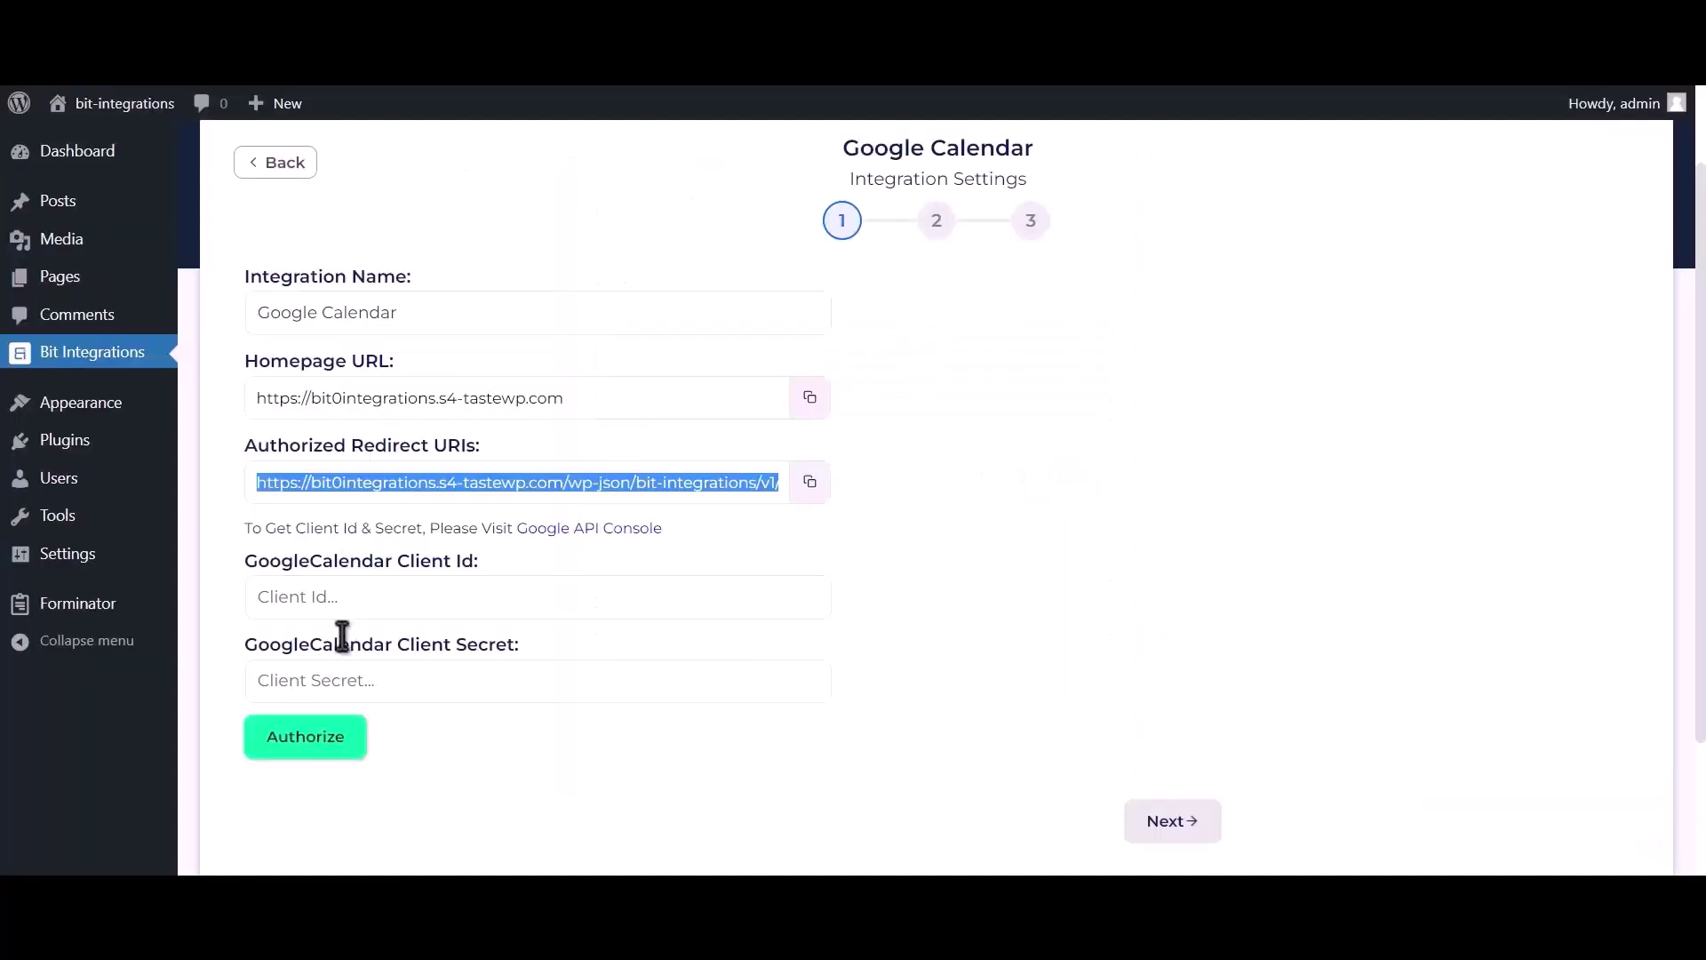
left_click(374, 597)
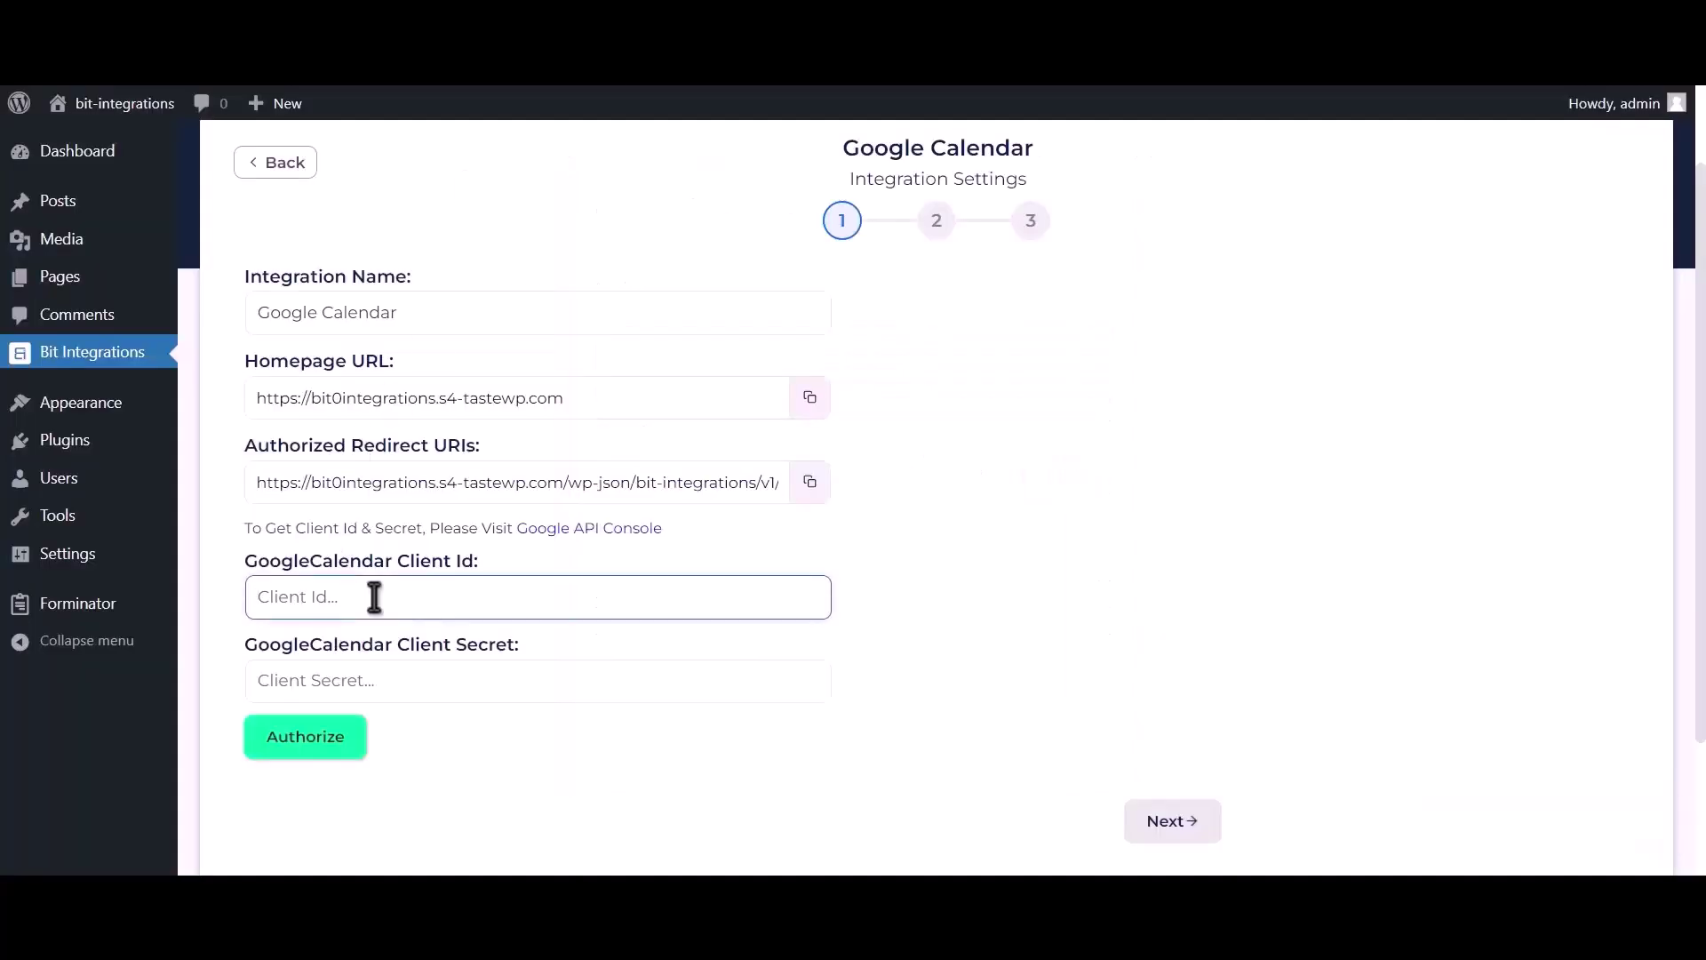
key("ctrl+v")
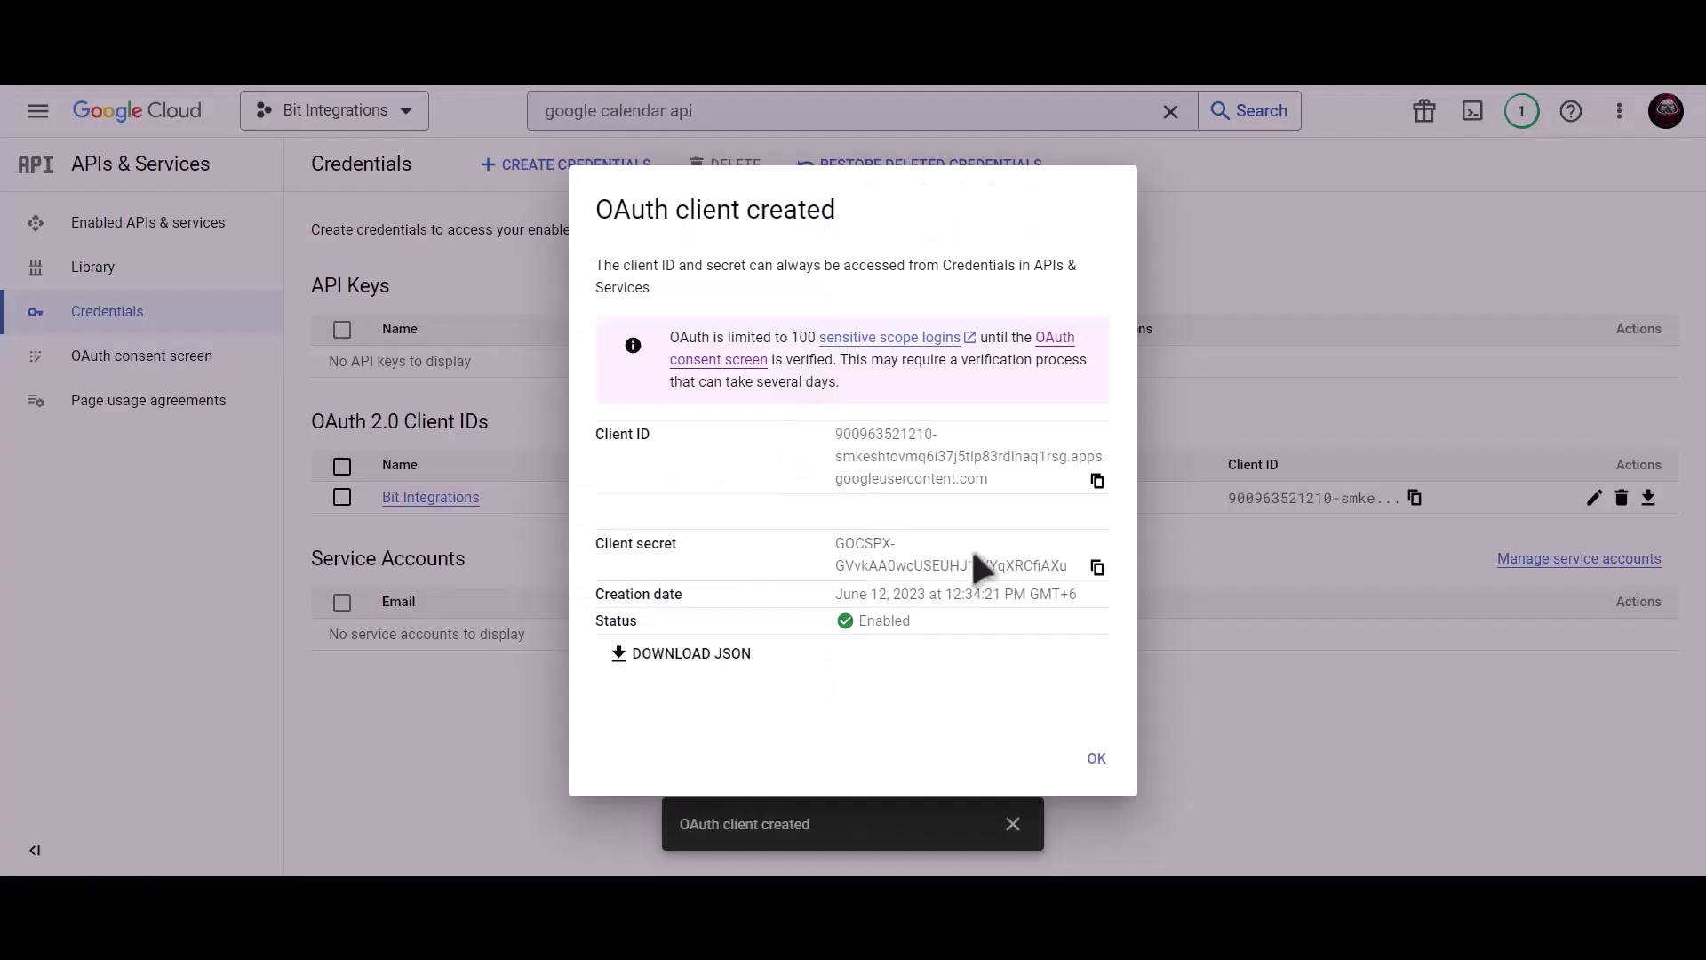
left_click(1098, 568)
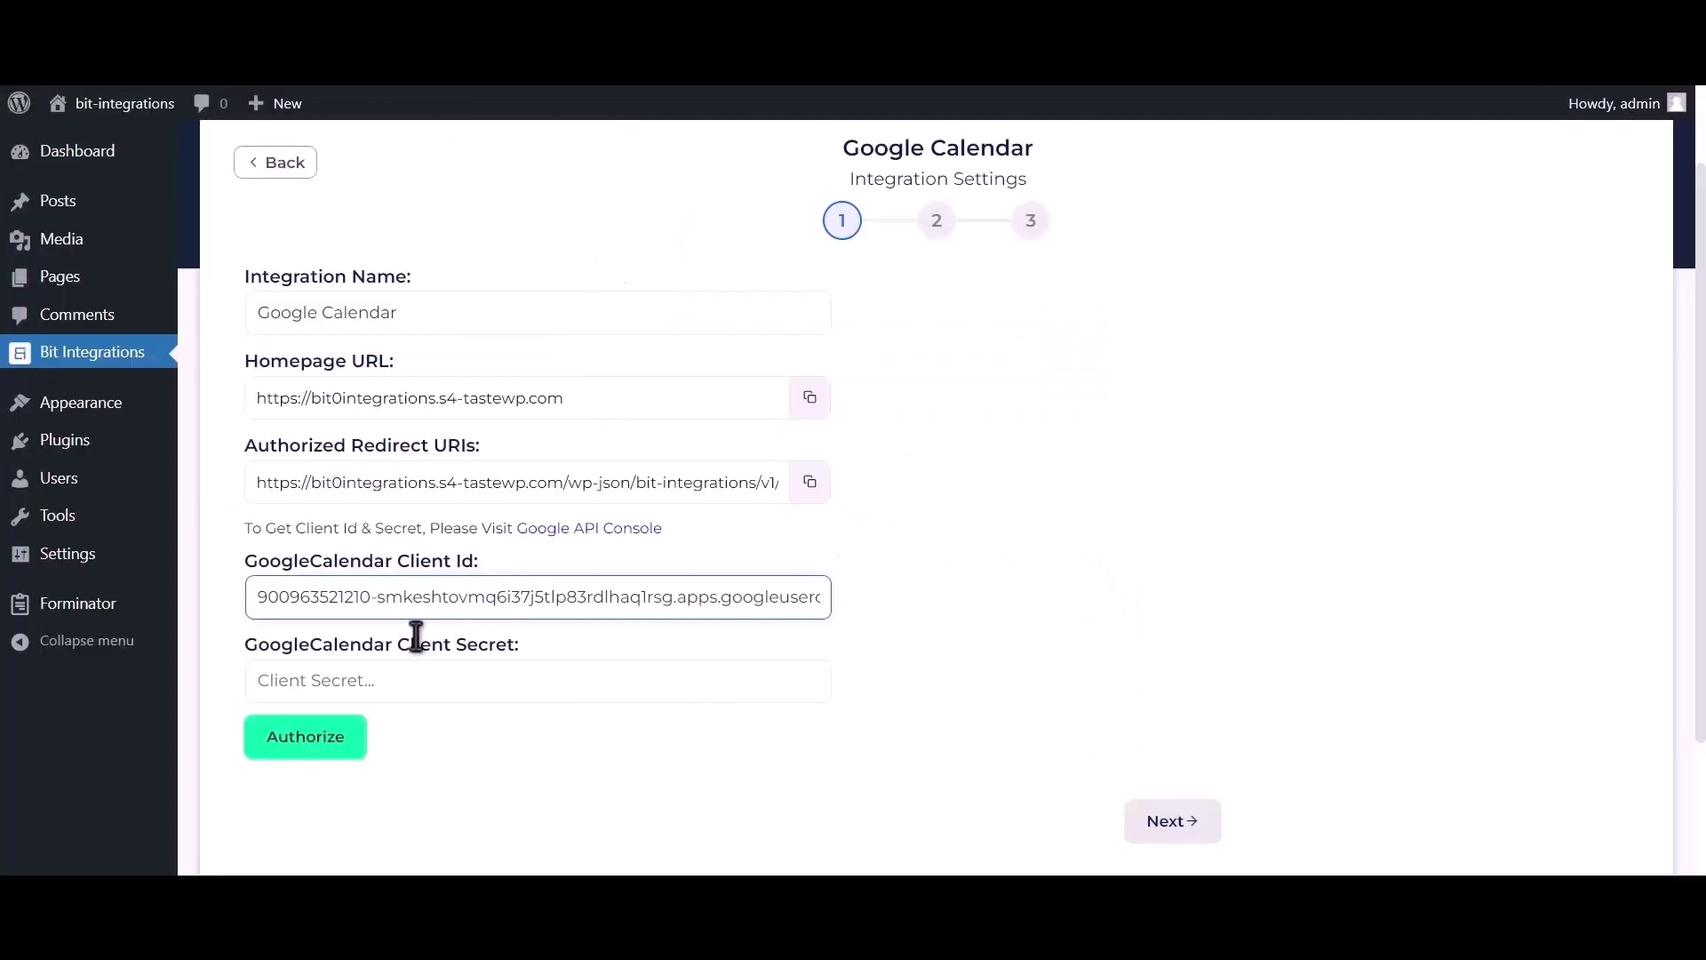
left_click(412, 680)
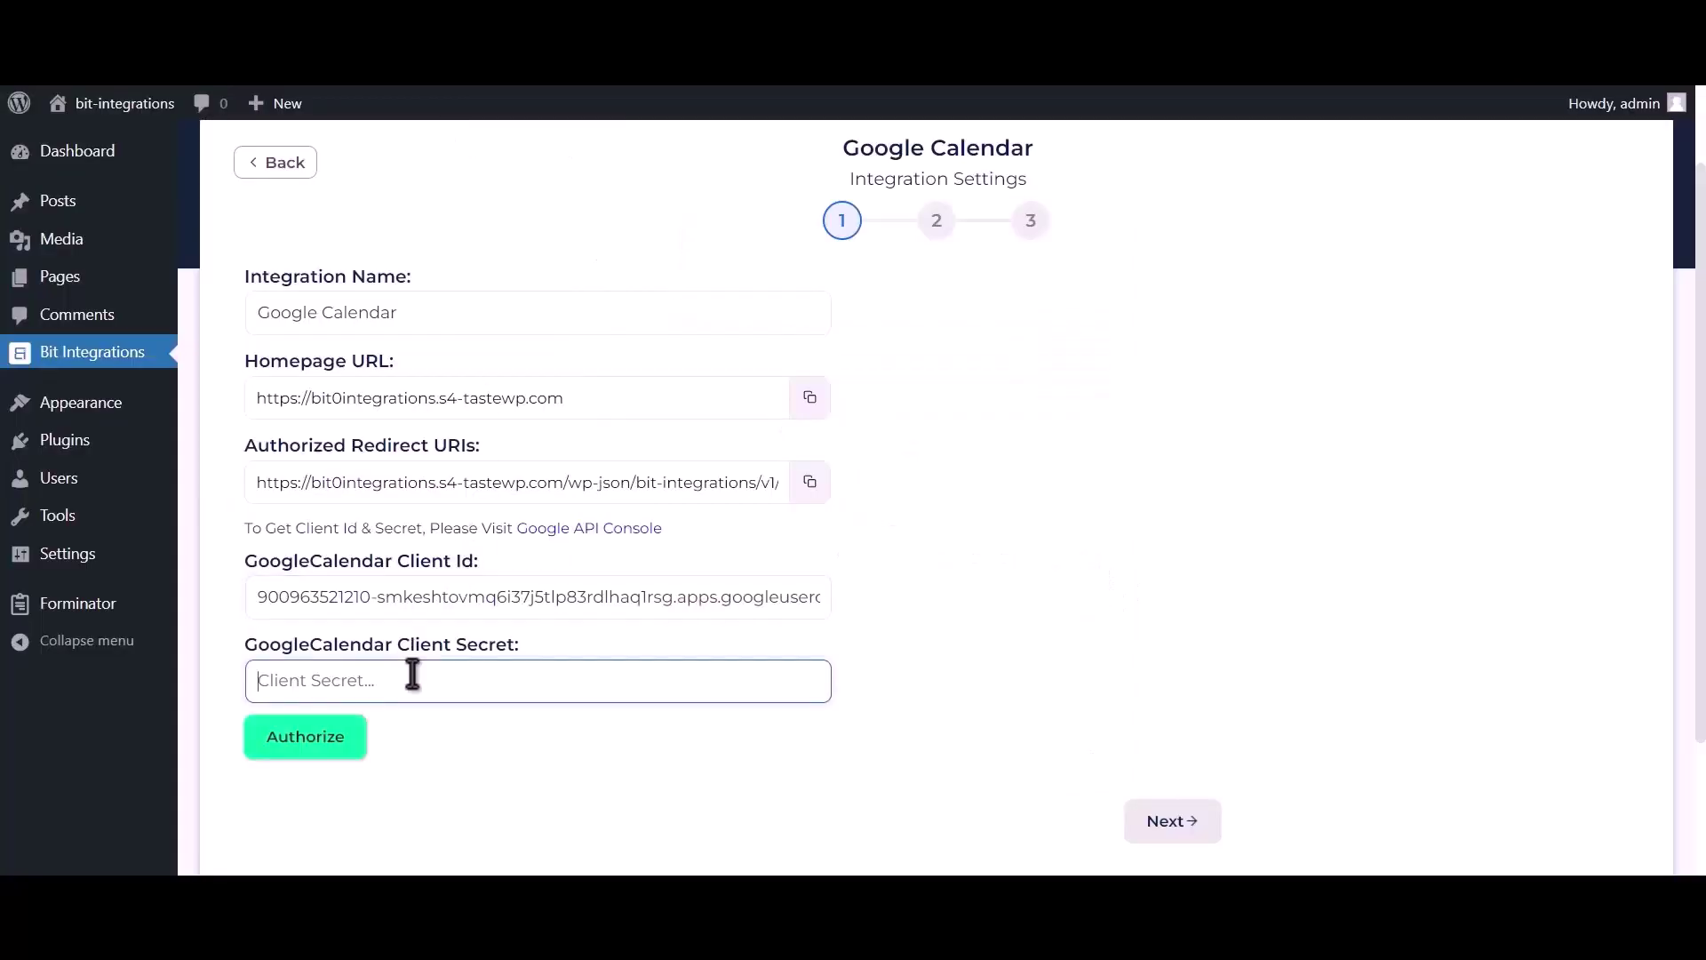
key("ctrl+v")
Authorize Google Calendar with the Google account, proceeding past the unverified-site warning and granting access
left_click(329, 750)
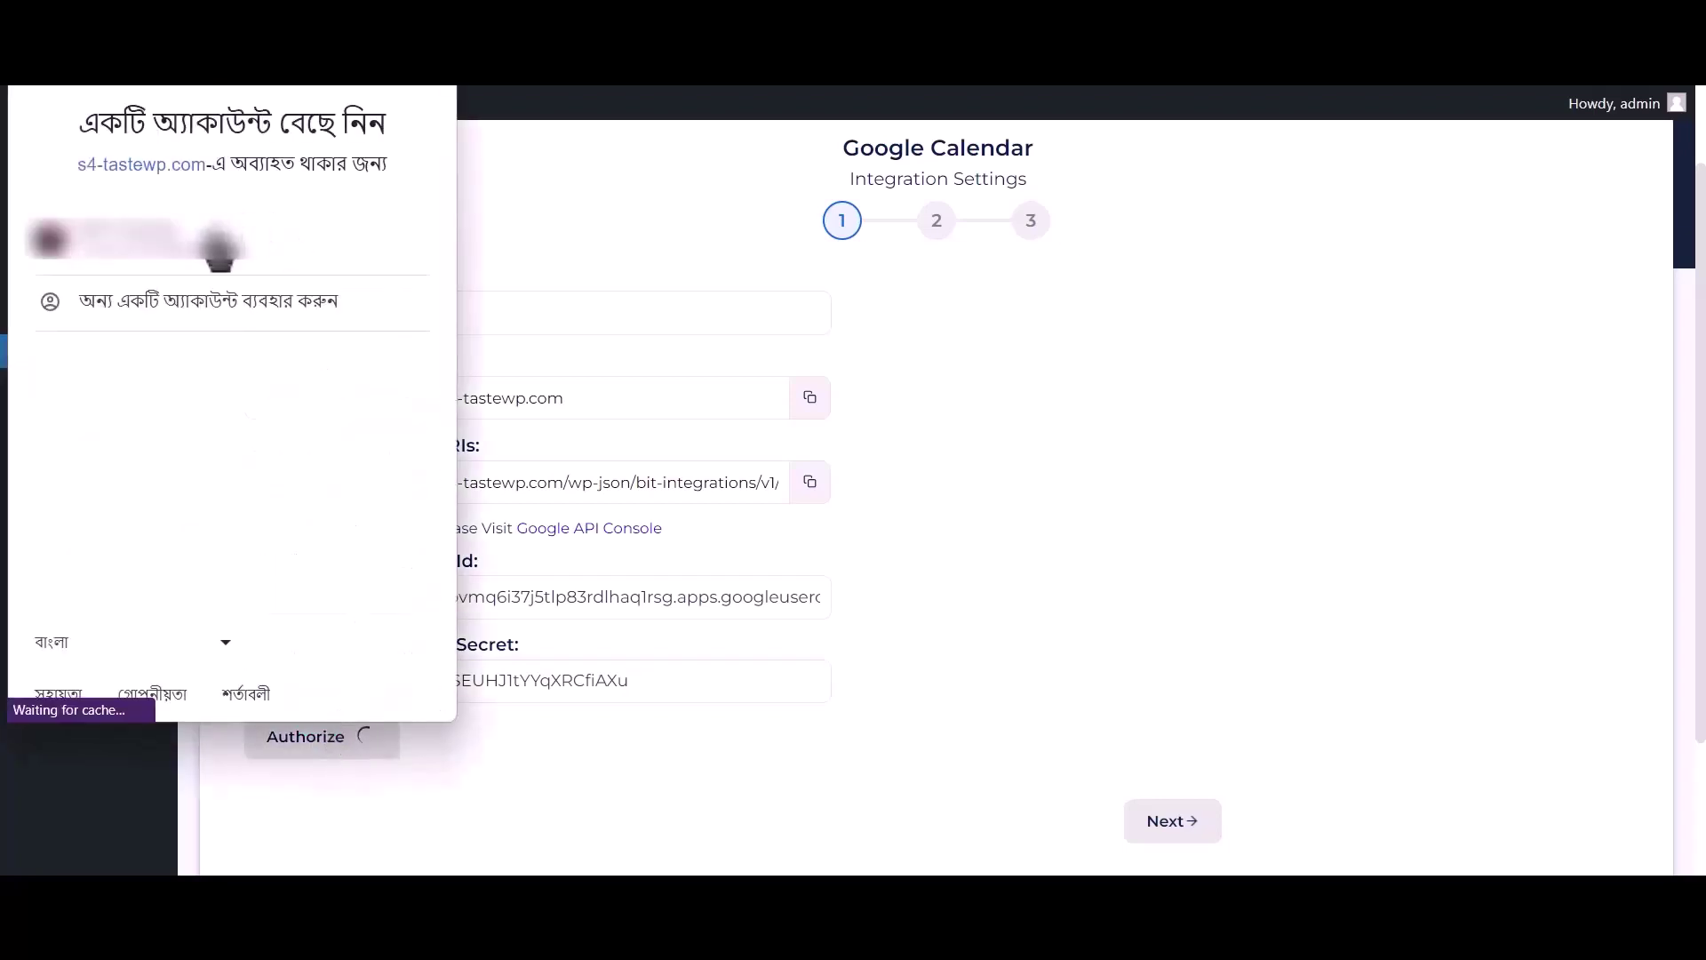
left_click(318, 258)
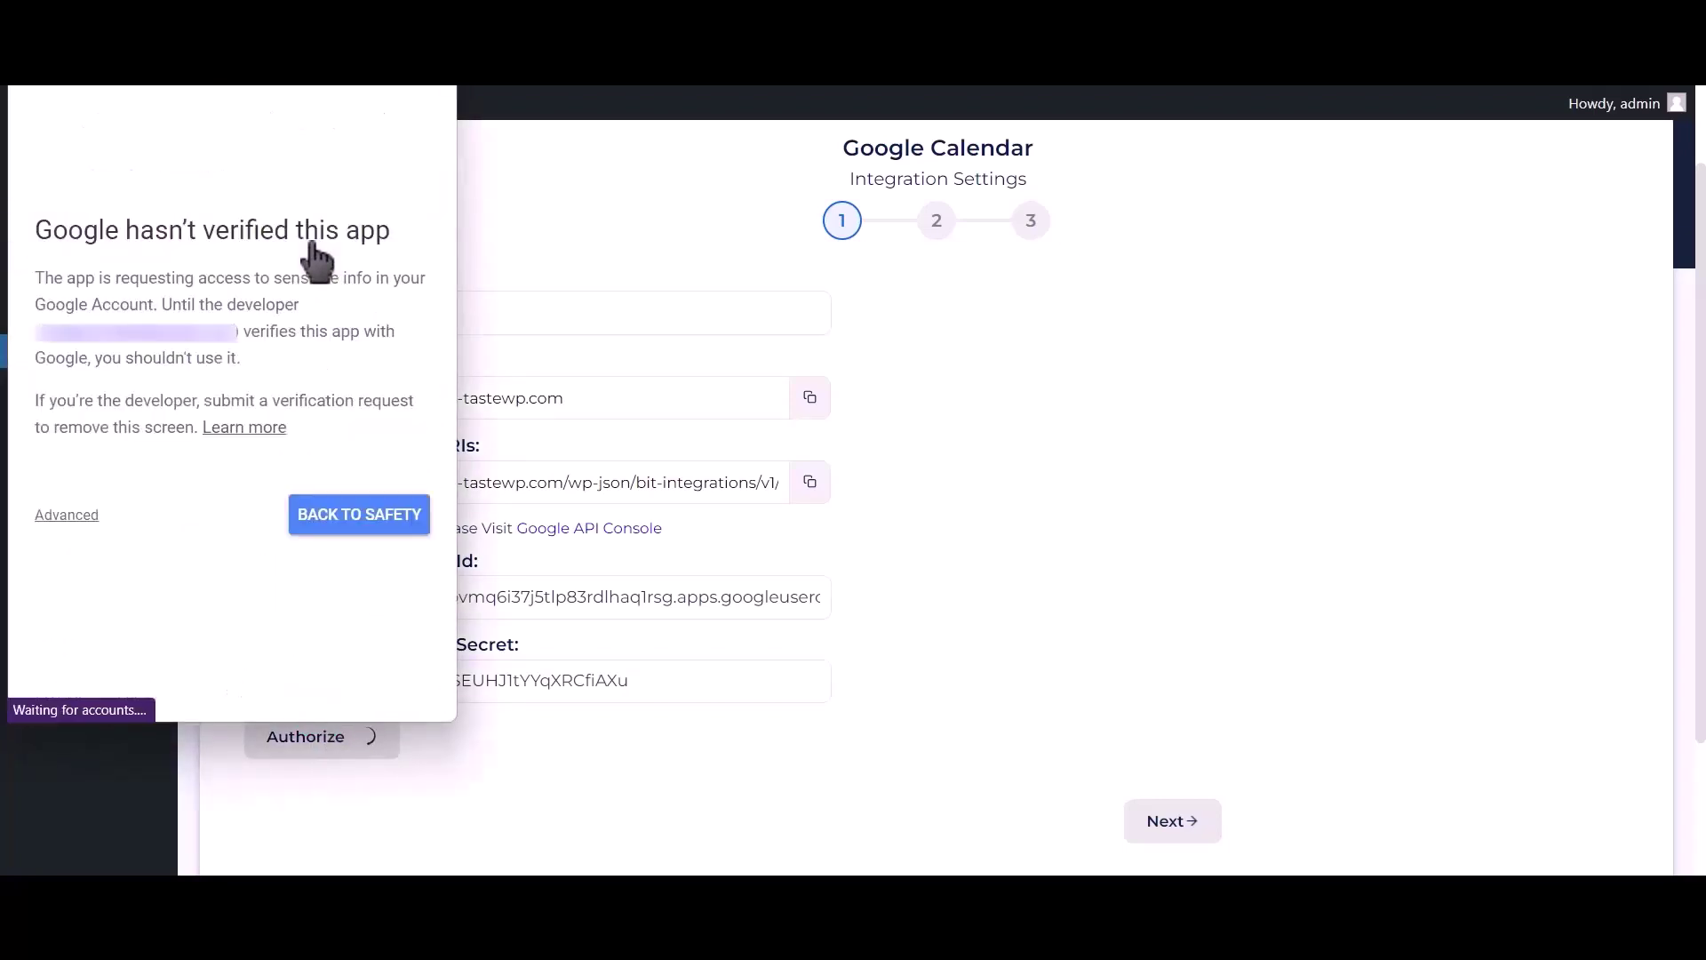
left_click(68, 516)
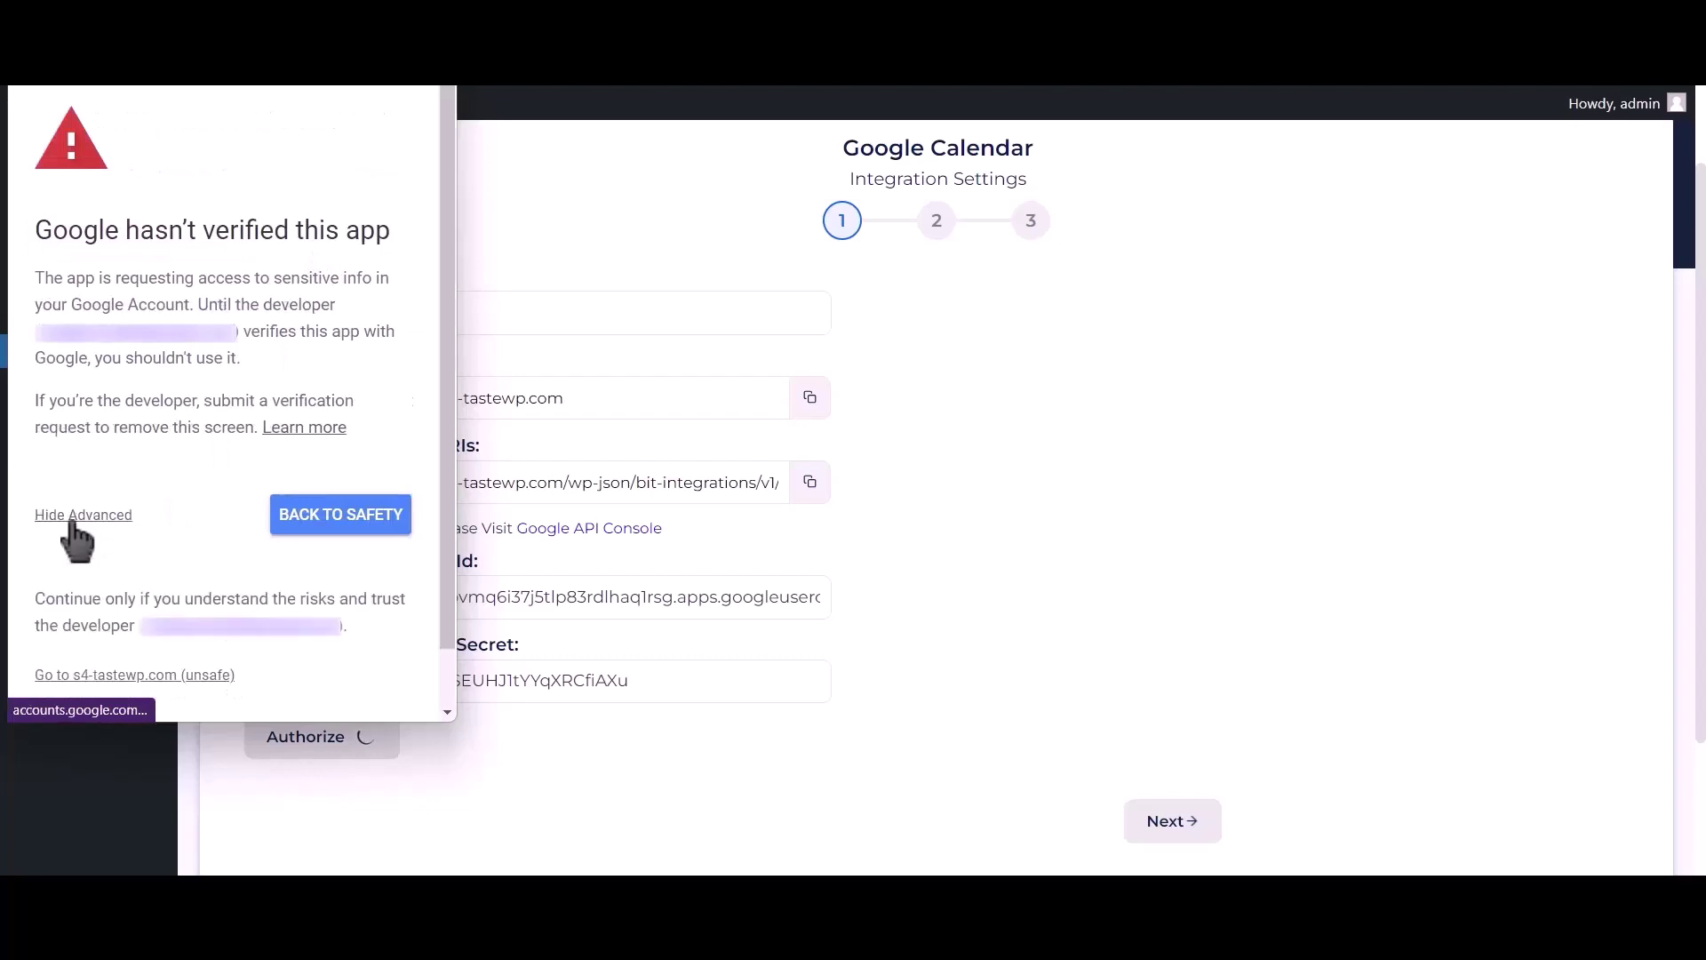
left_click(80, 674)
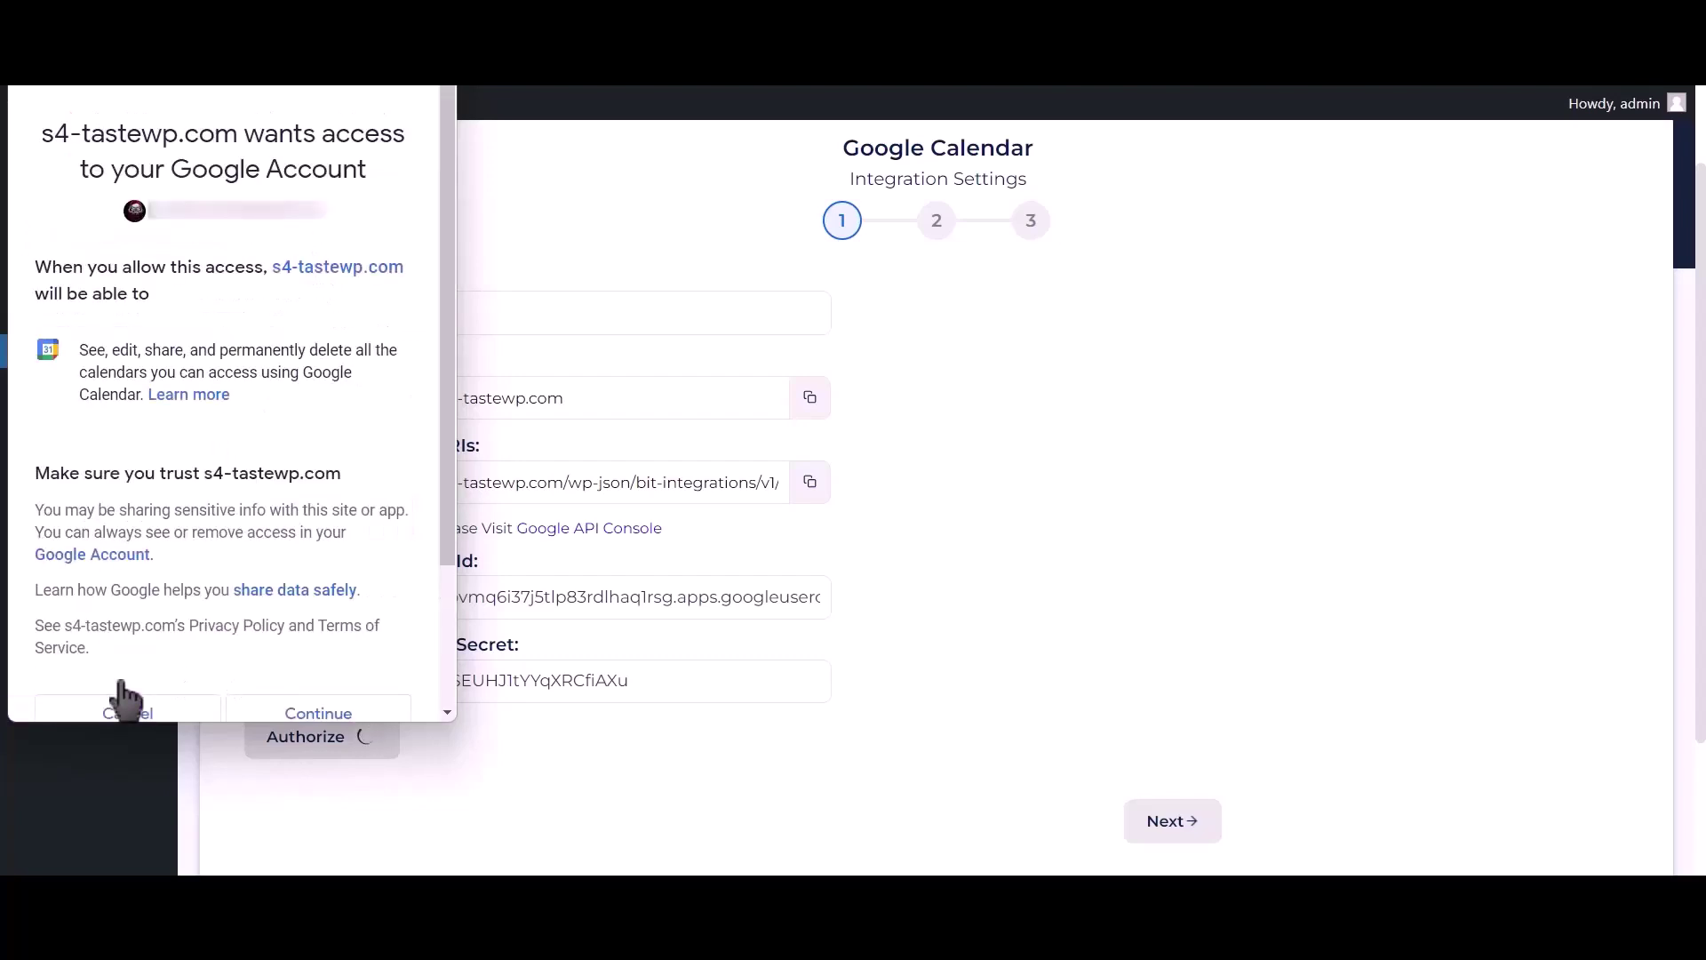
left_click(366, 706)
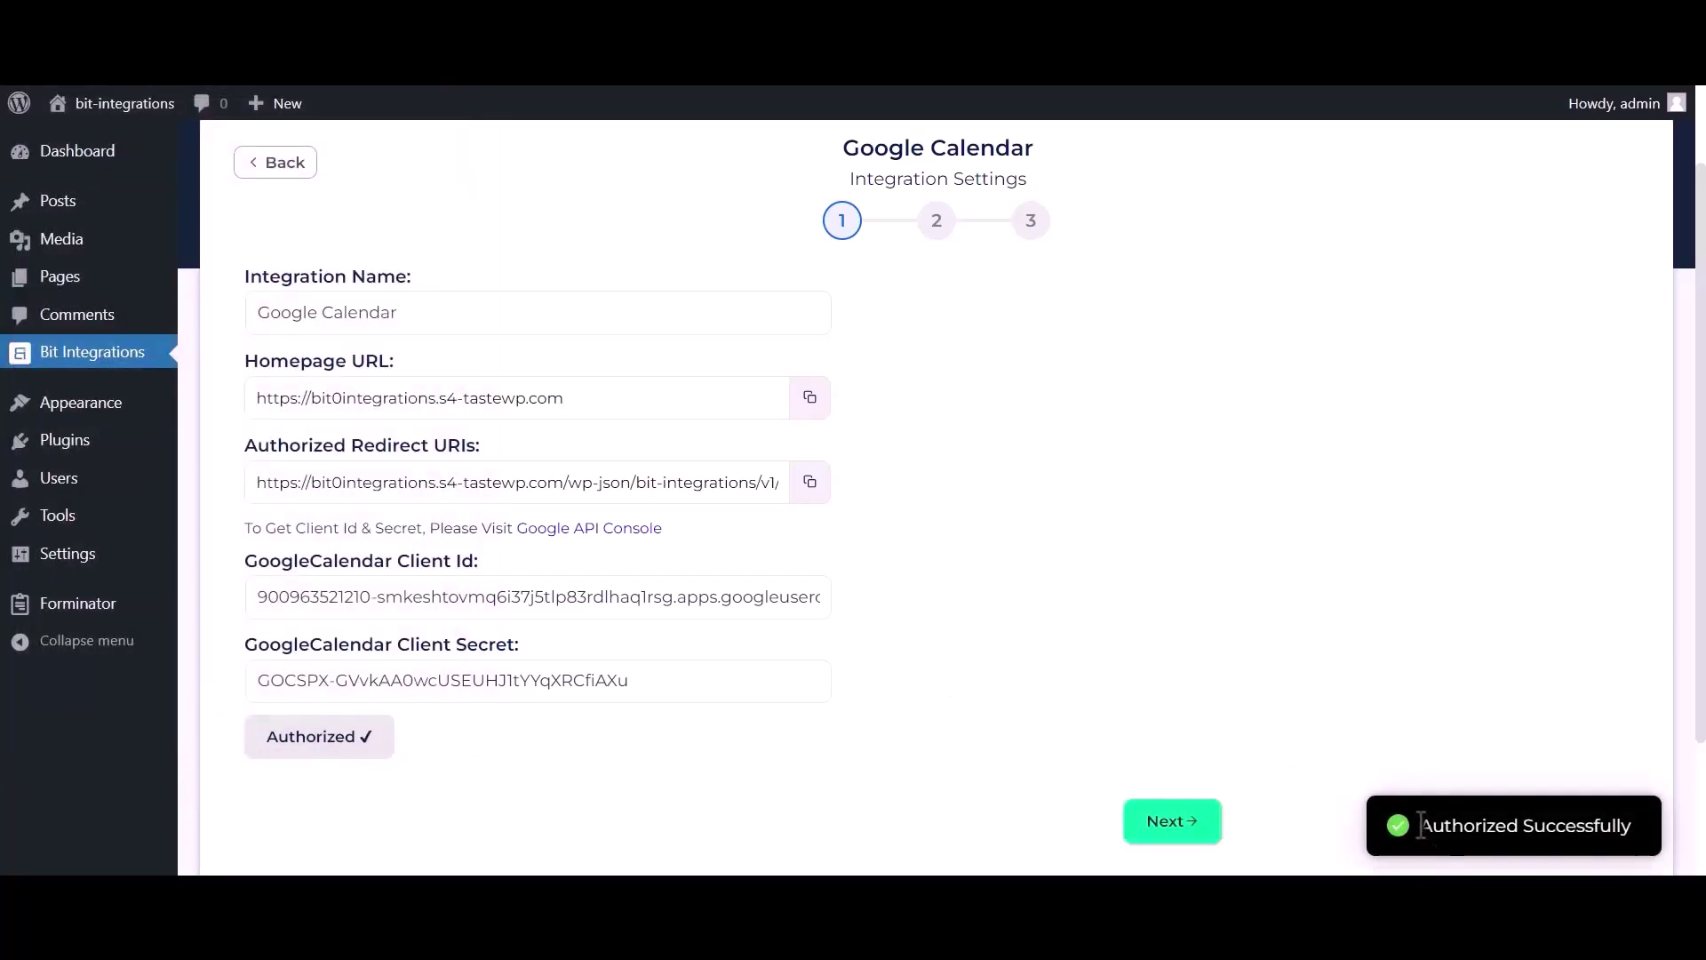
left_click_drag(1421, 825, 1660, 824)
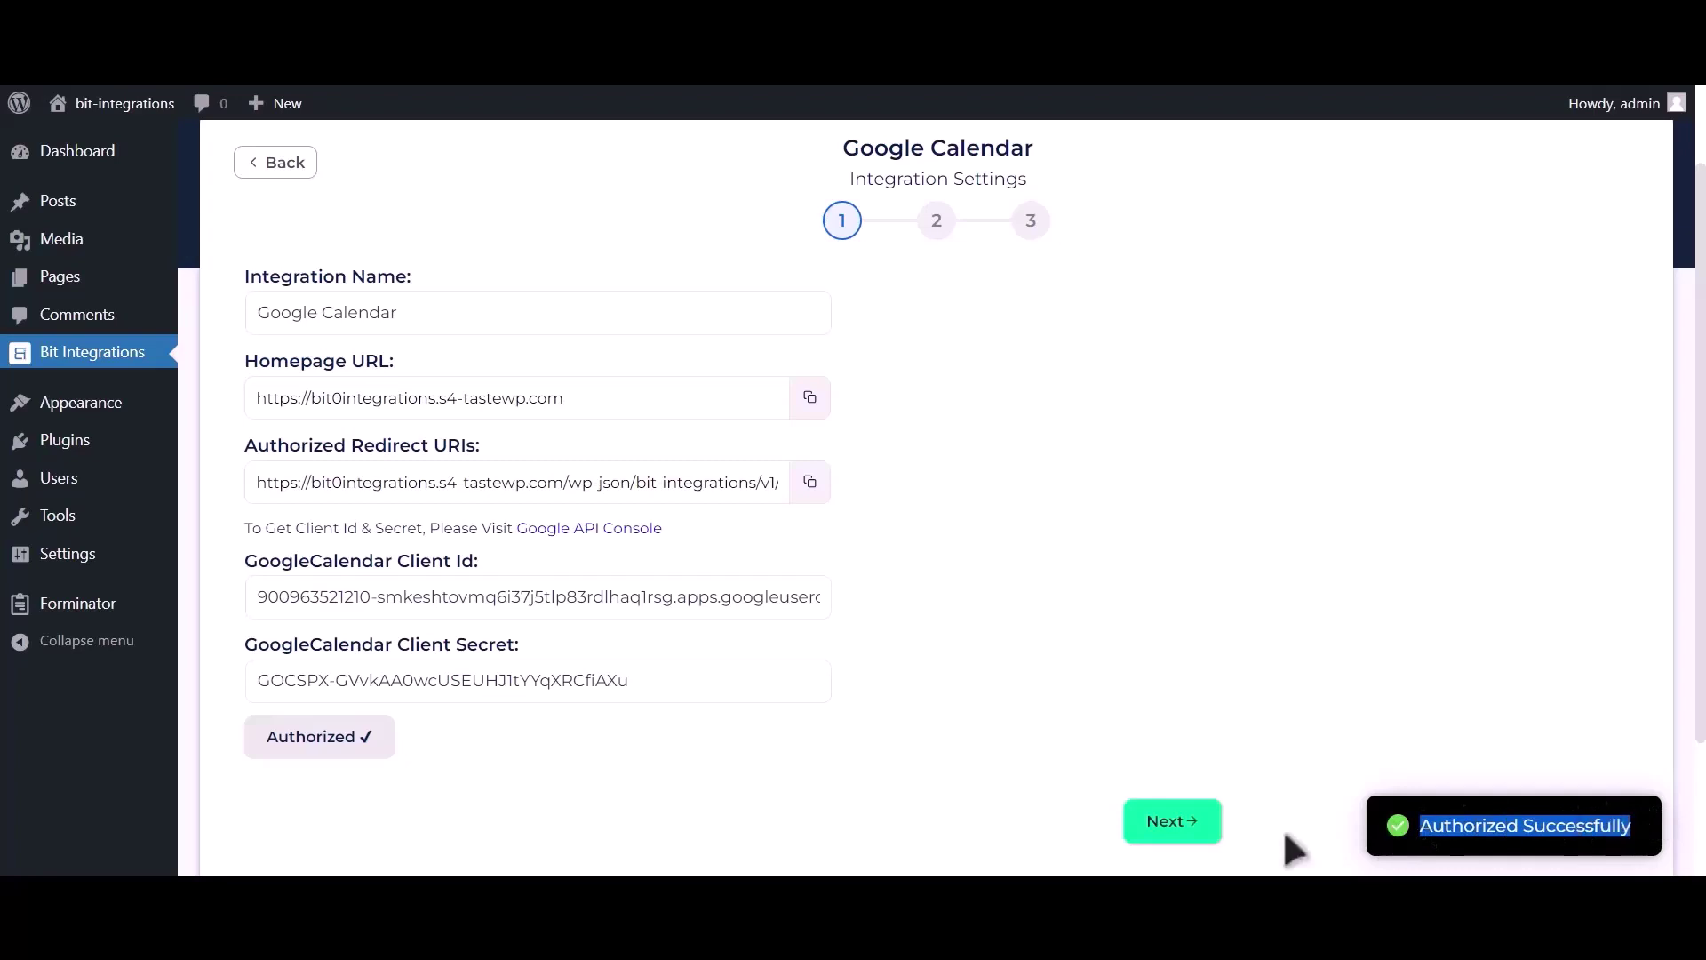
Move to step 2, choose the Bit Integrations (owner) calendar, and search time zones for 'dhaka'
left_click(1184, 834)
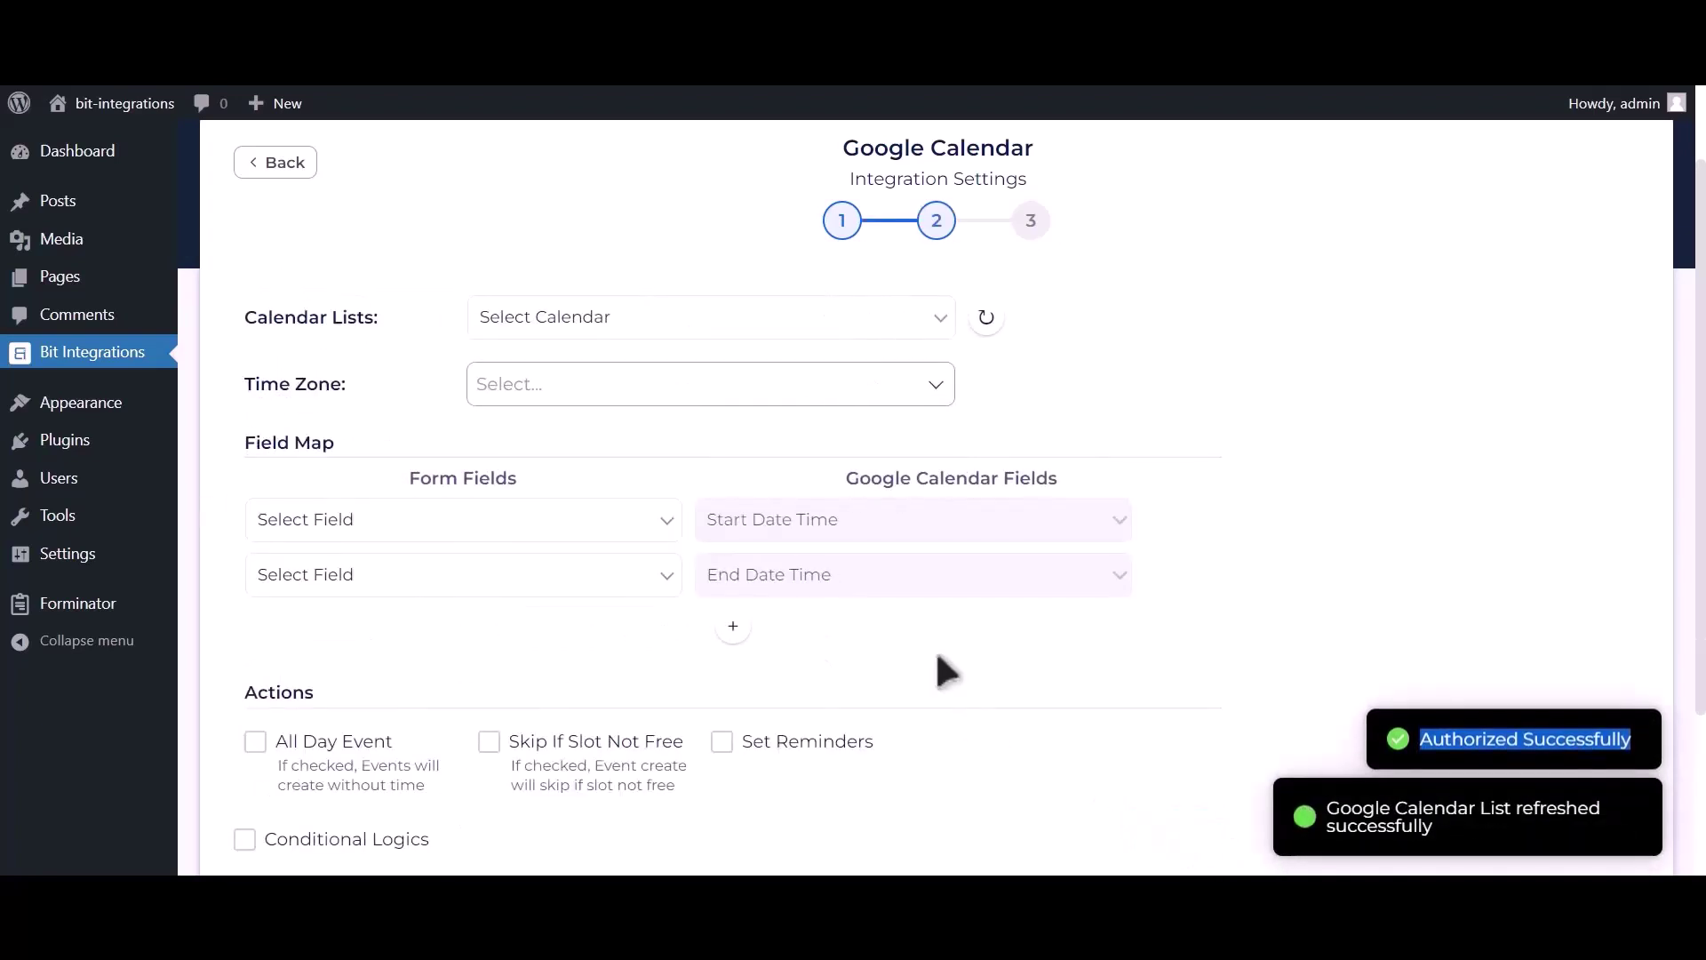
left_click(669, 318)
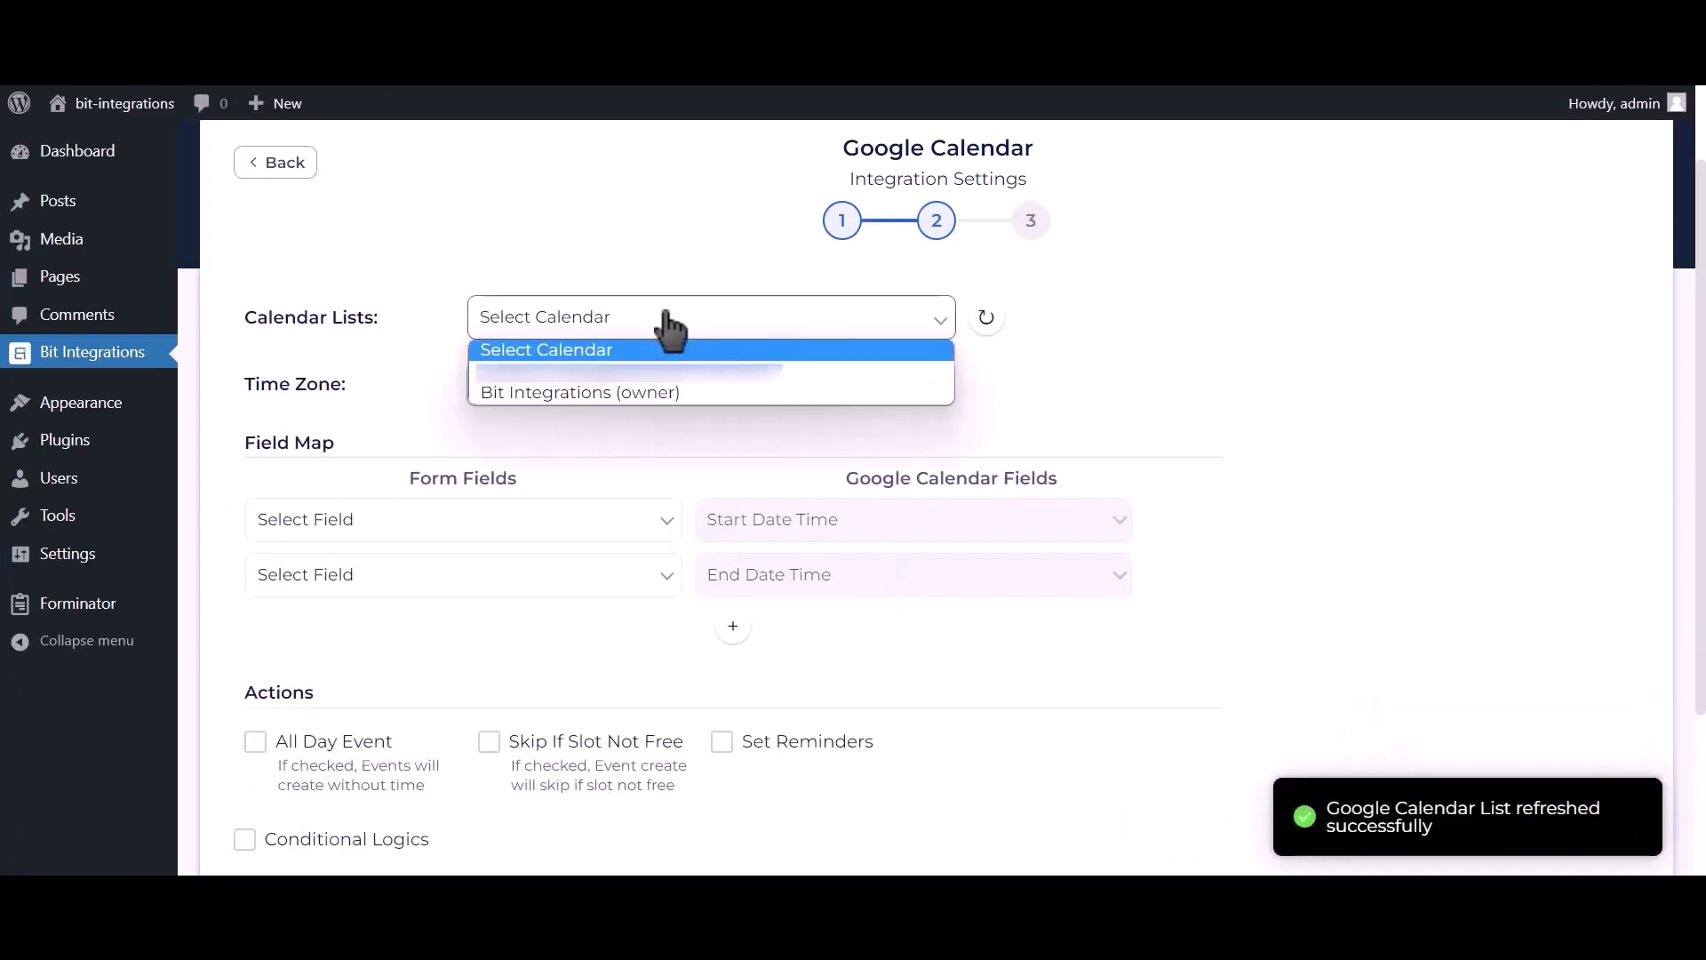
left_click(656, 397)
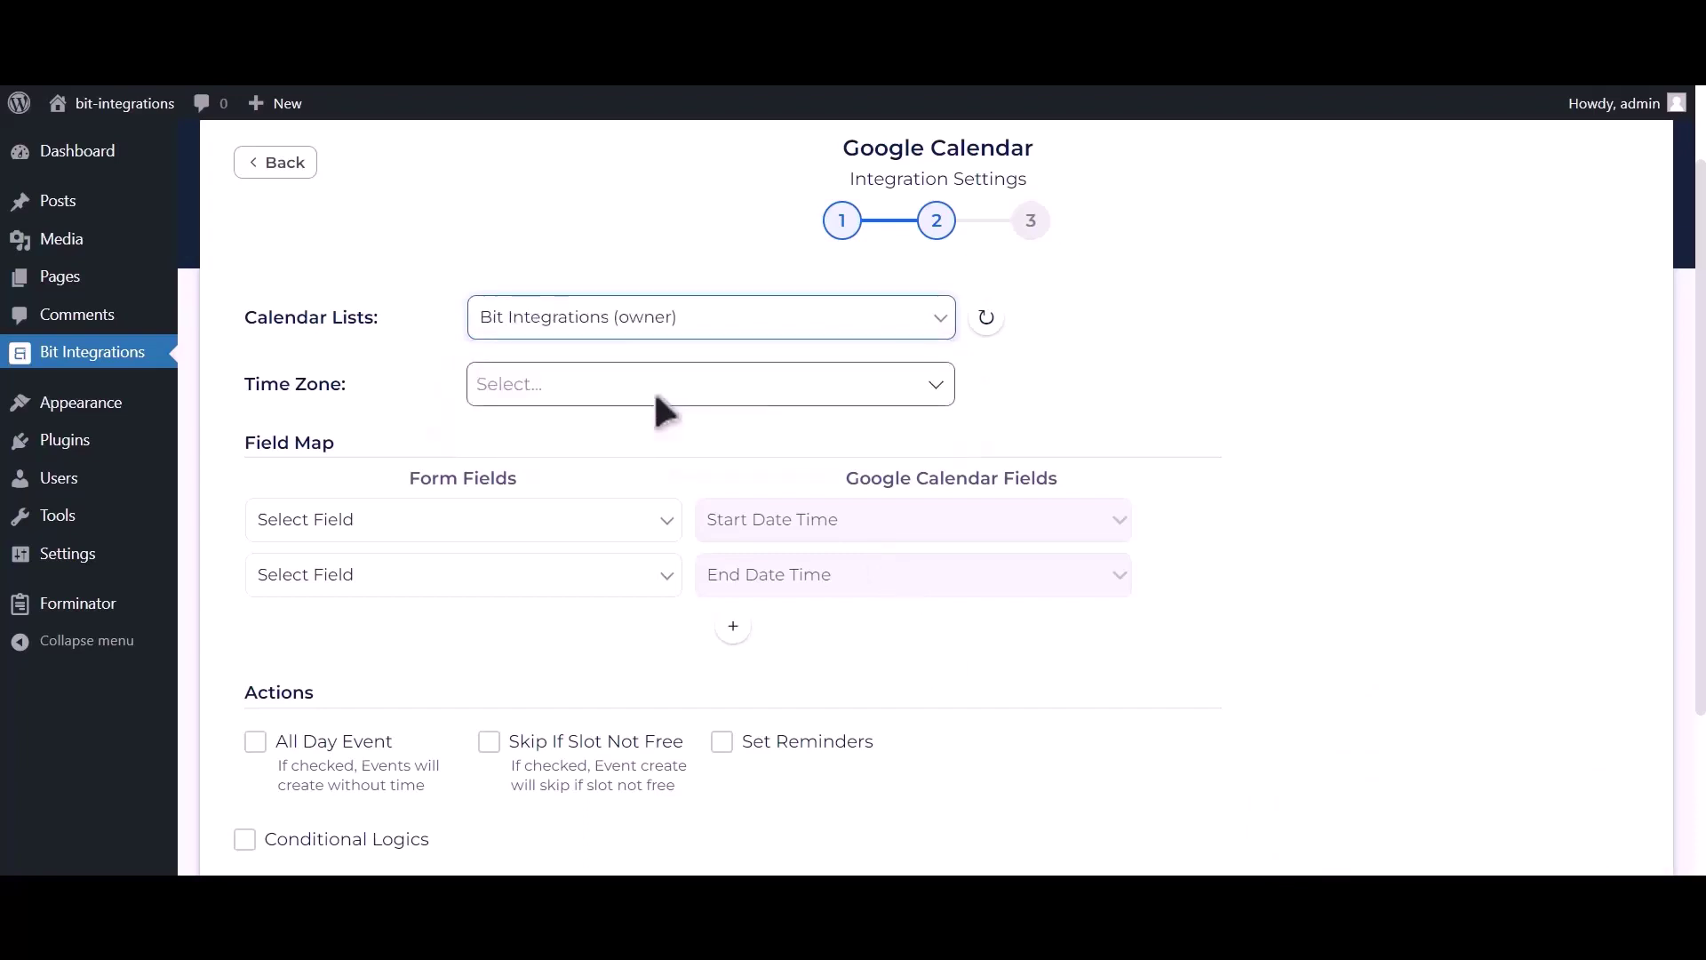
left_click(630, 388)
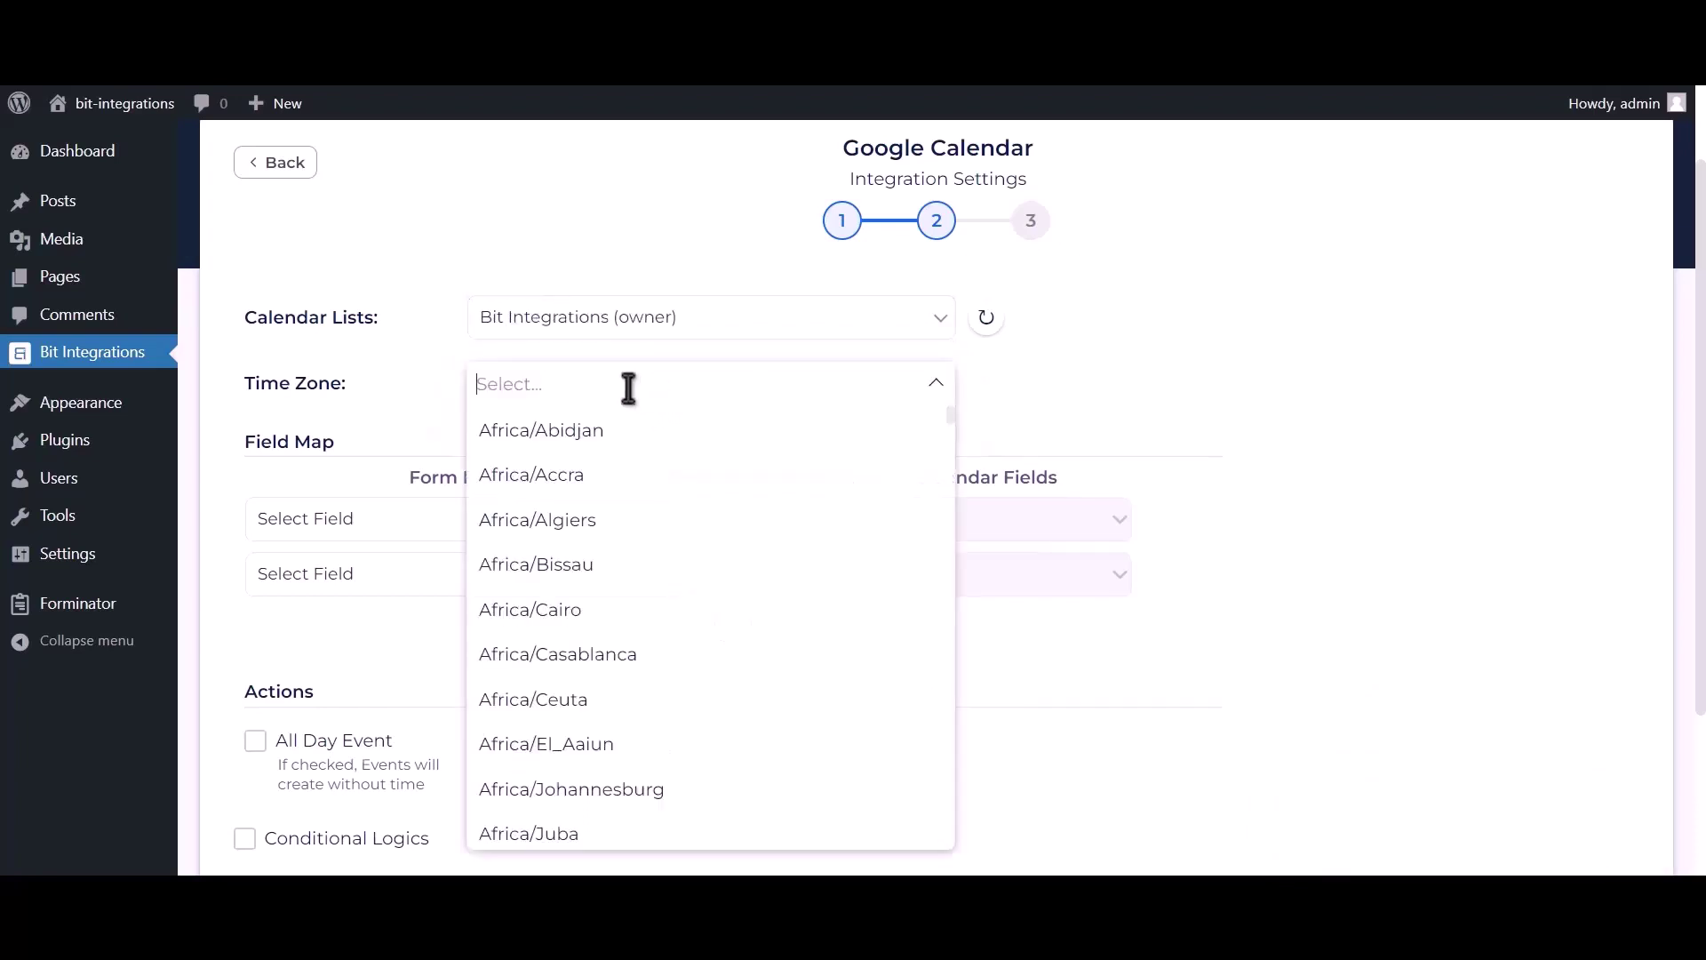
type("dhaka")
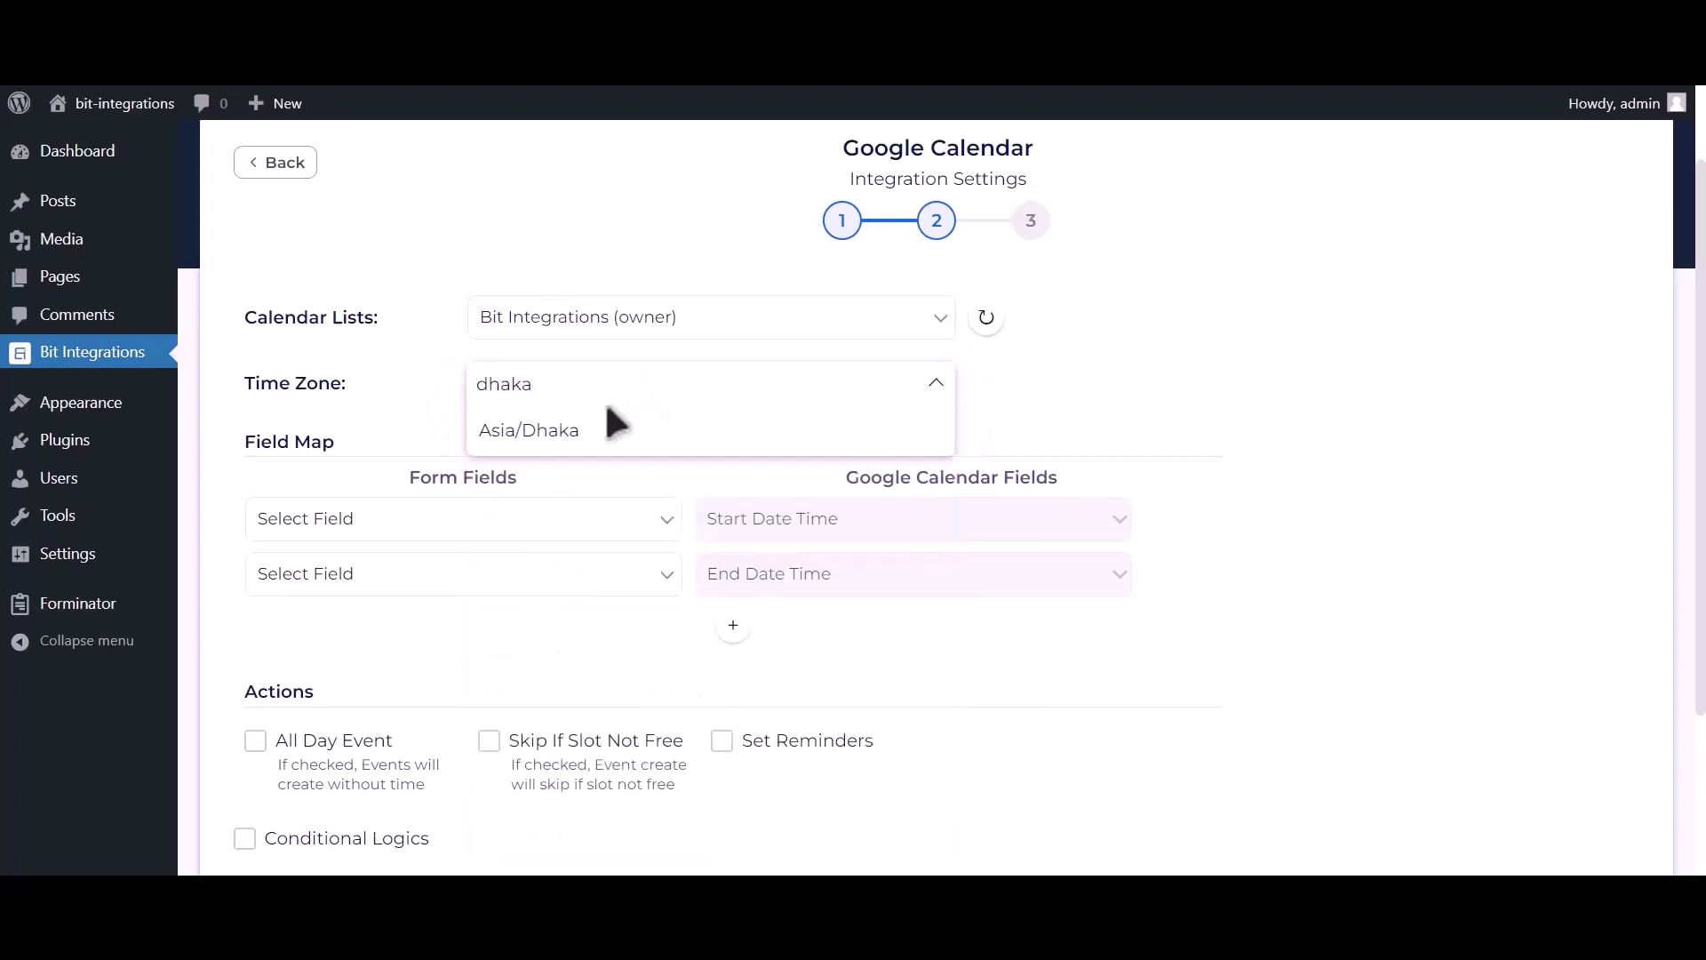
Set the time zone to Asia/Dhaka and map Date-1 to Start and End Date Time
left_click(611, 439)
scroll(630, 443, "up", 1)
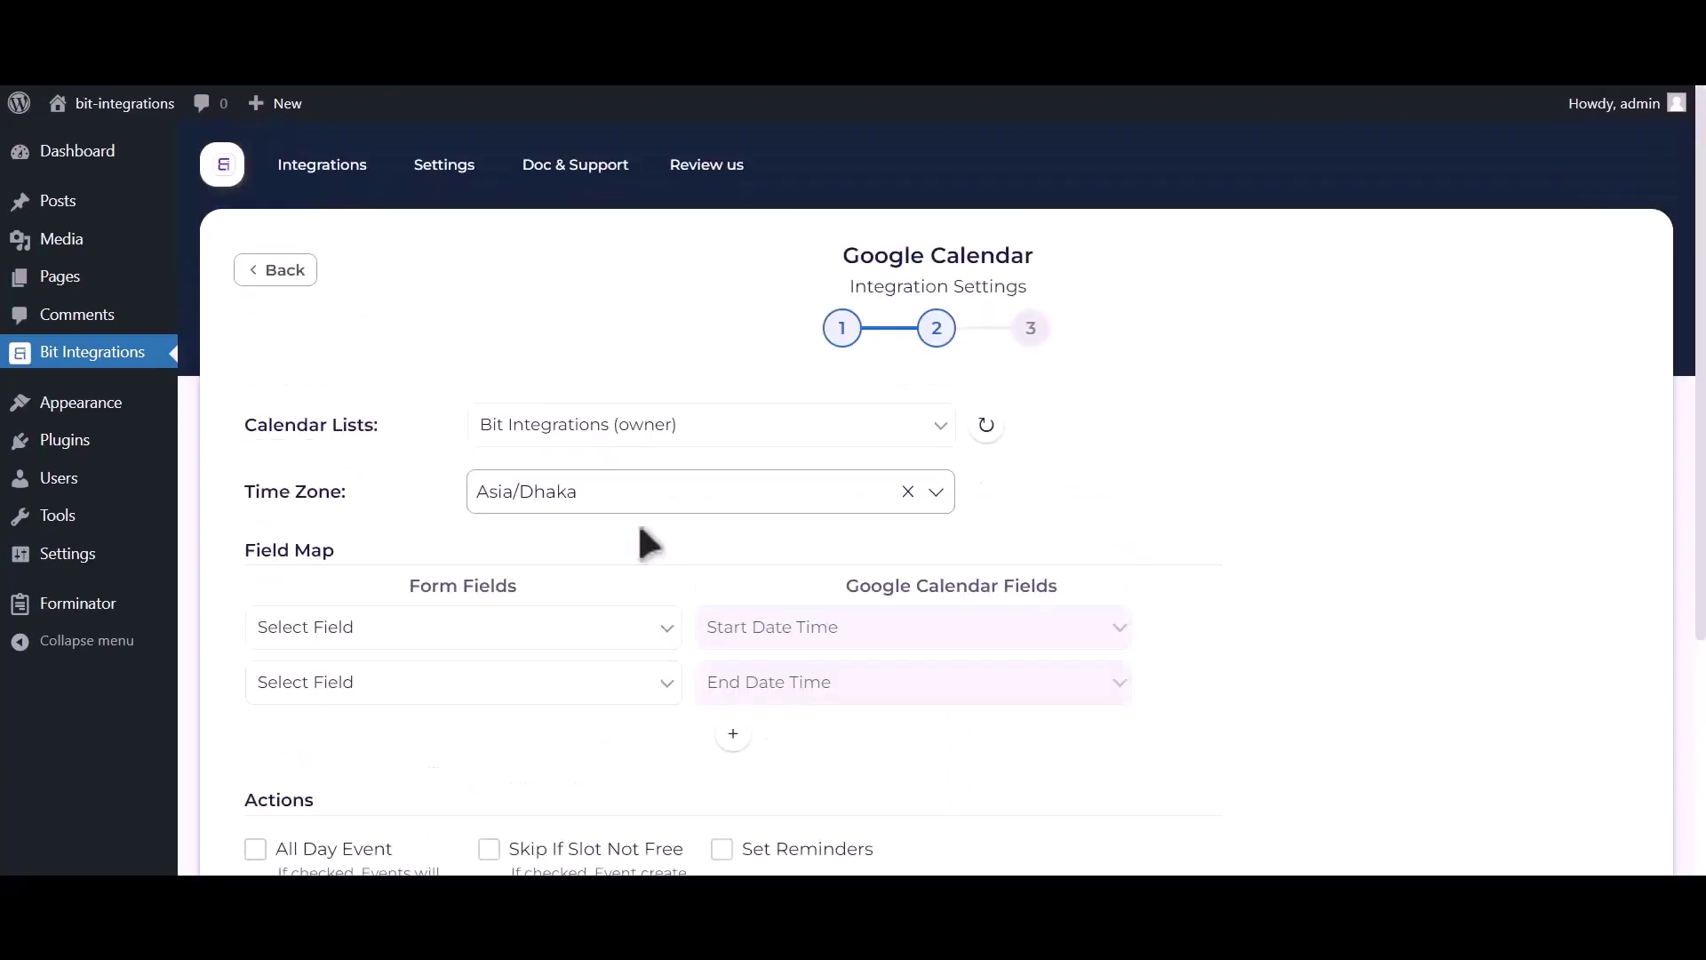
scroll(647, 488, "down", 2)
left_click(513, 444)
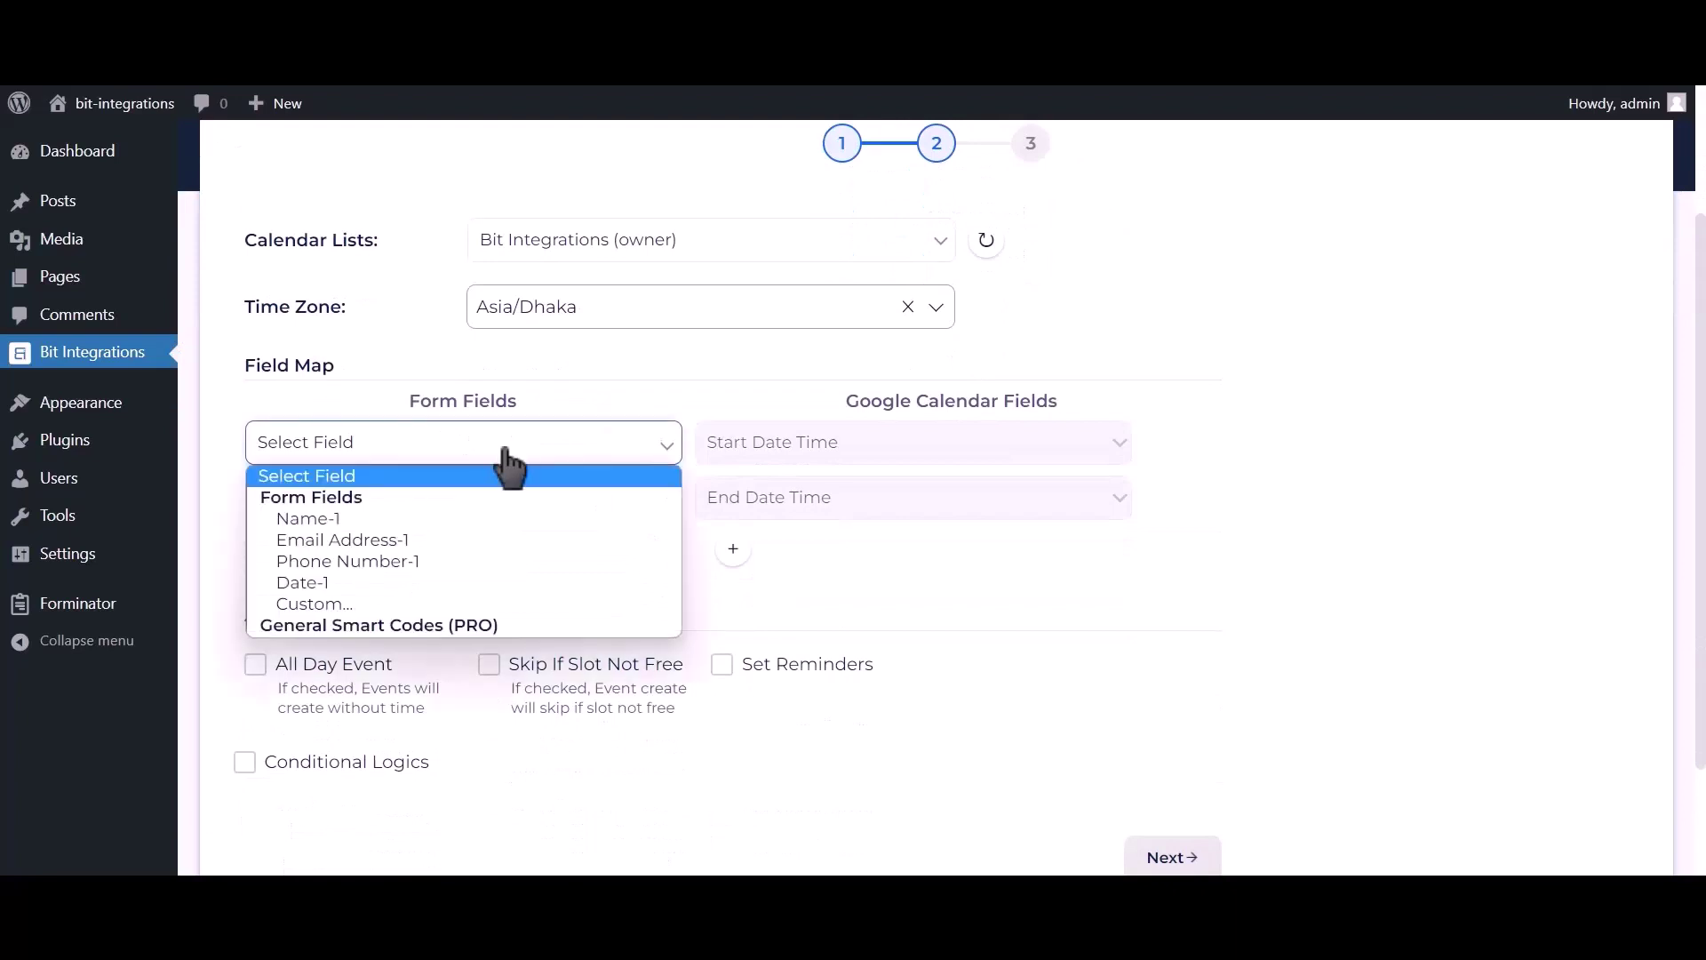
left_click(330, 580)
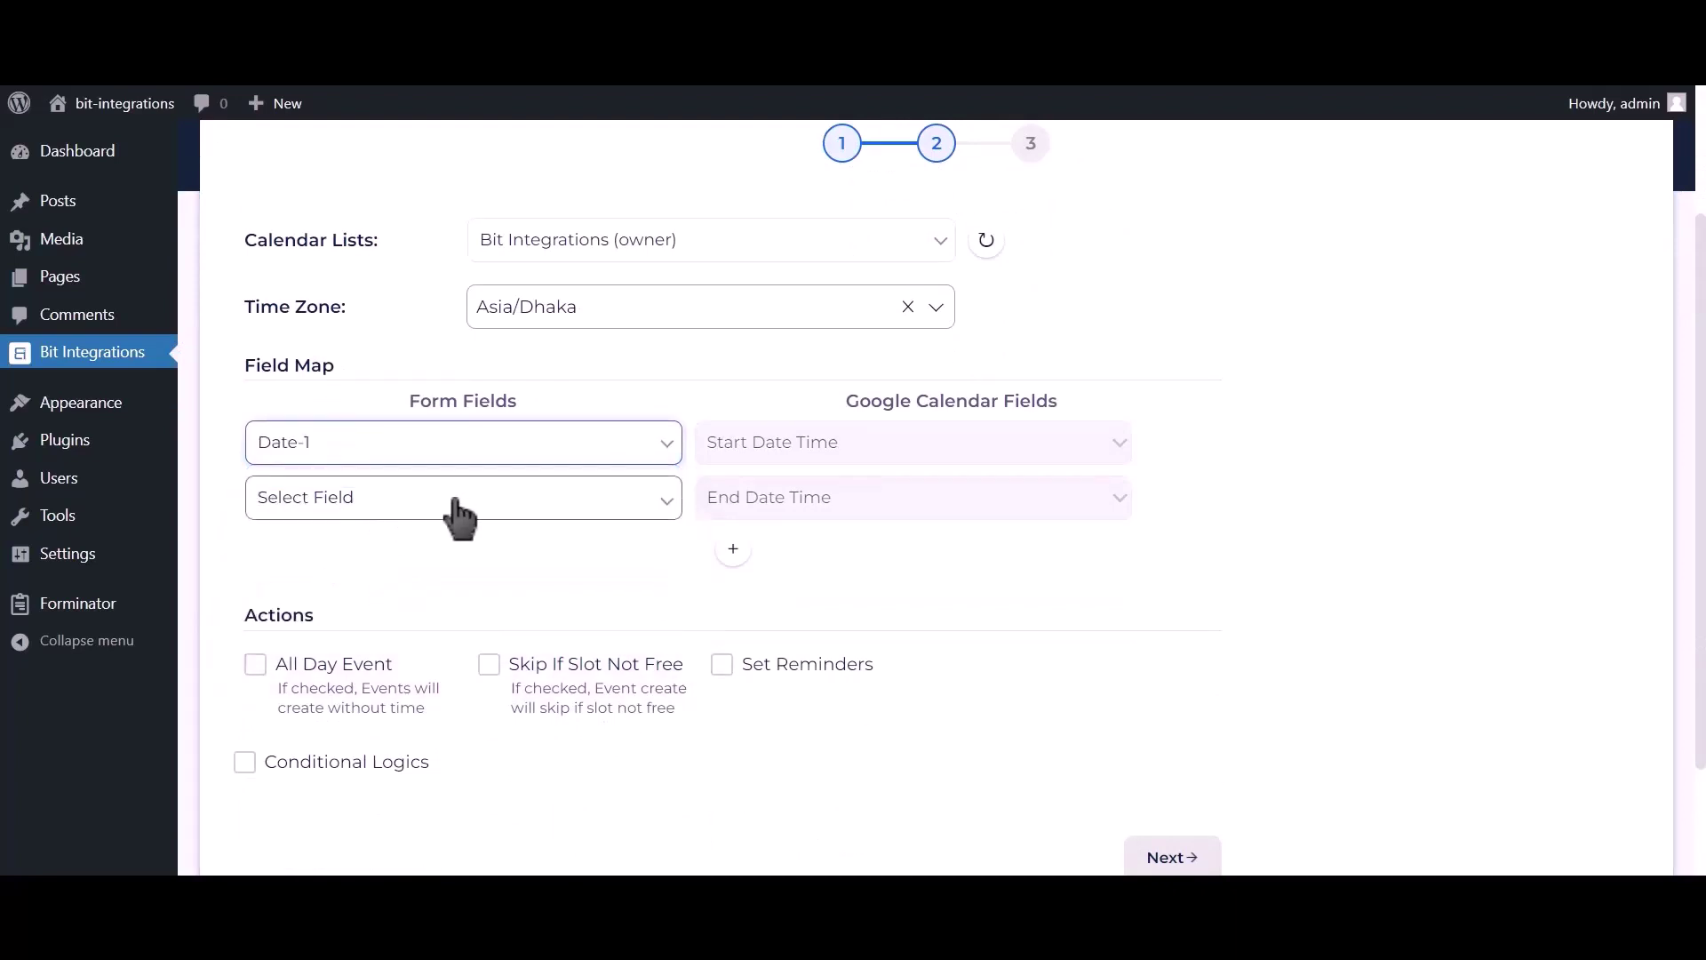
left_click(597, 498)
left_click(369, 637)
Add mapping rows sending Email Address-1 to Description and Name-1 to Title
left_click(733, 549)
left_click(435, 575)
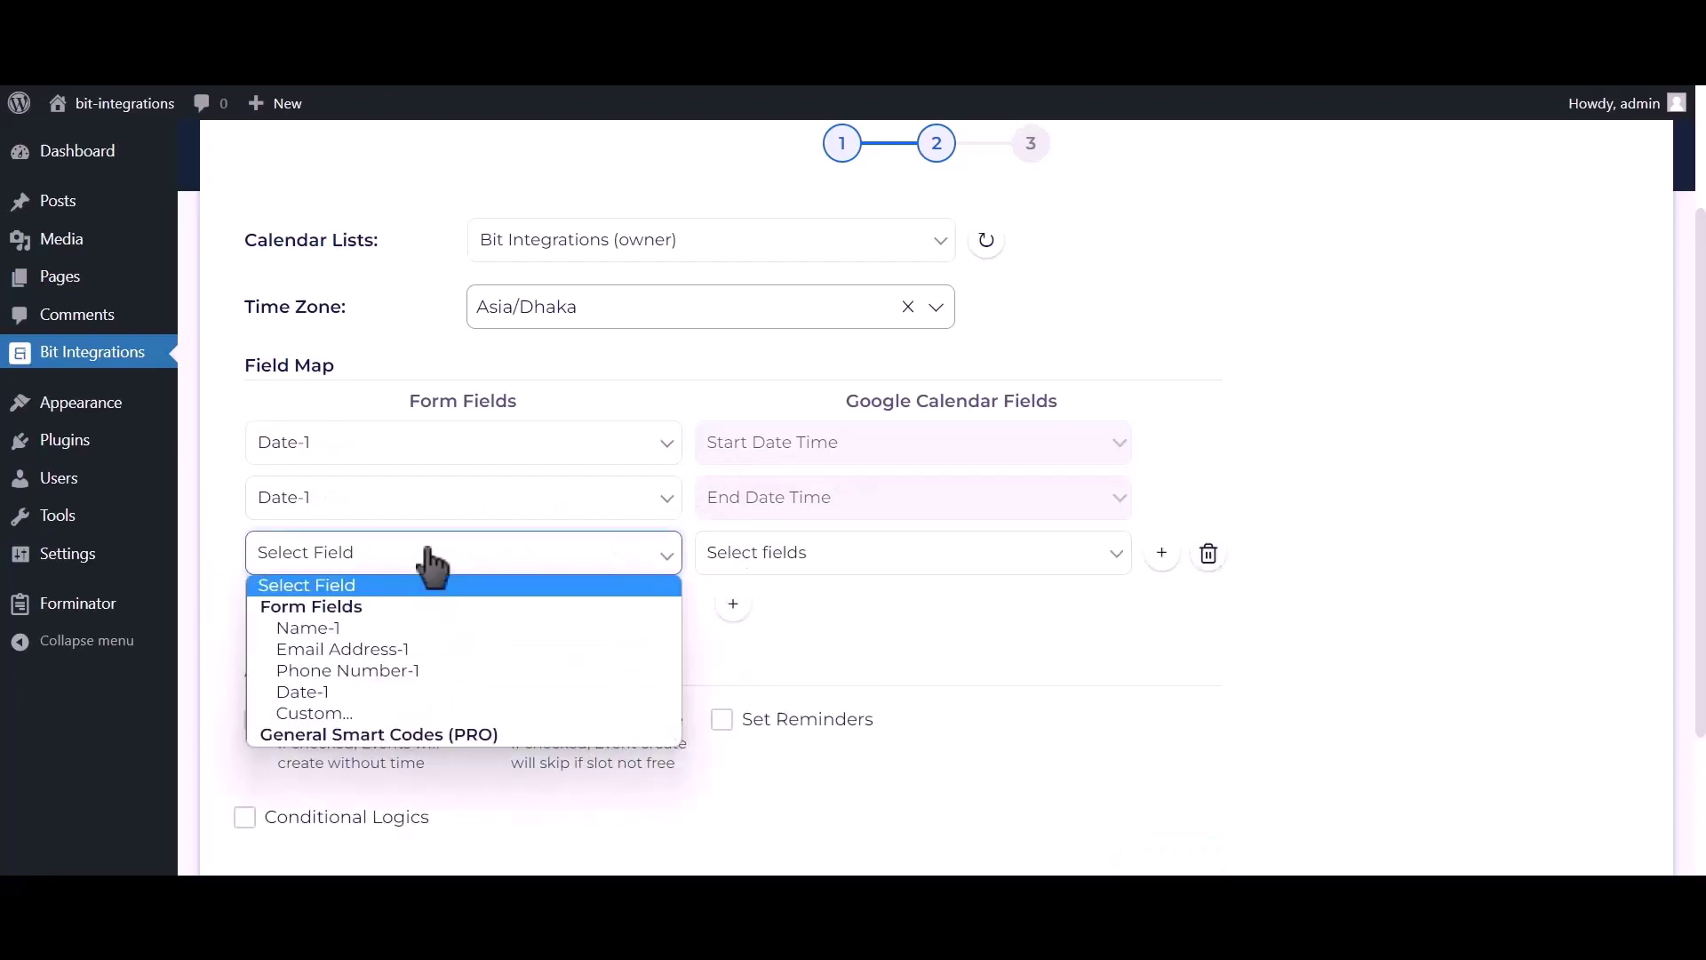
left_click(366, 644)
left_click(730, 564)
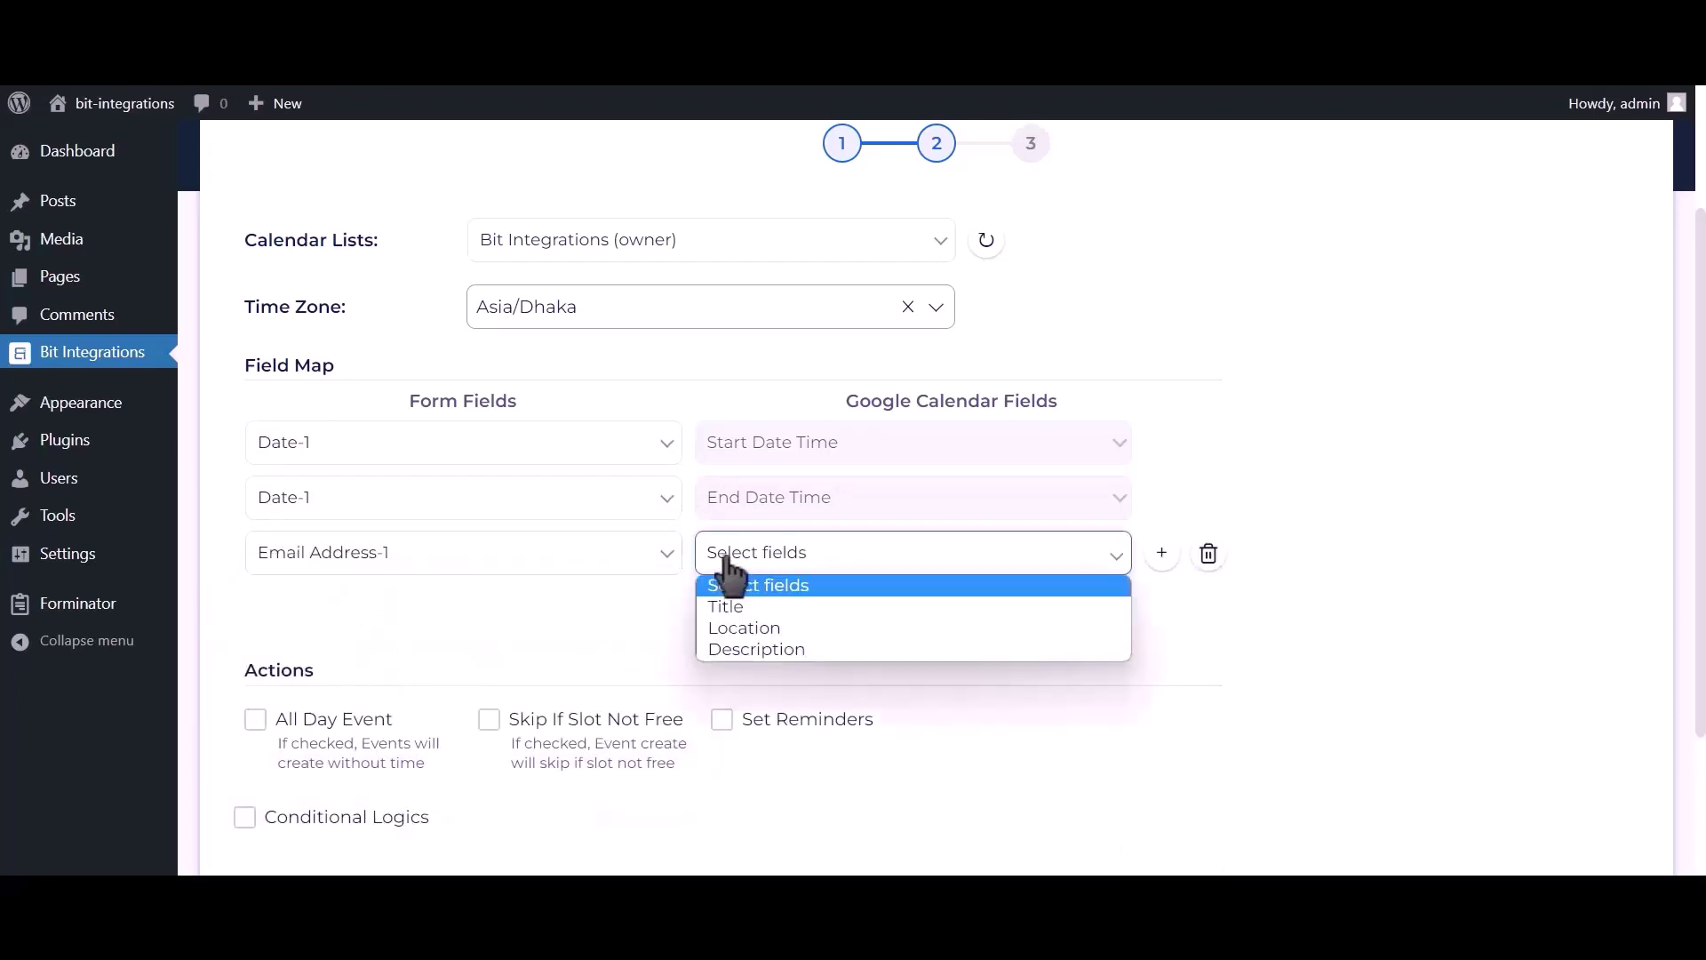
left_click(739, 641)
left_click(733, 607)
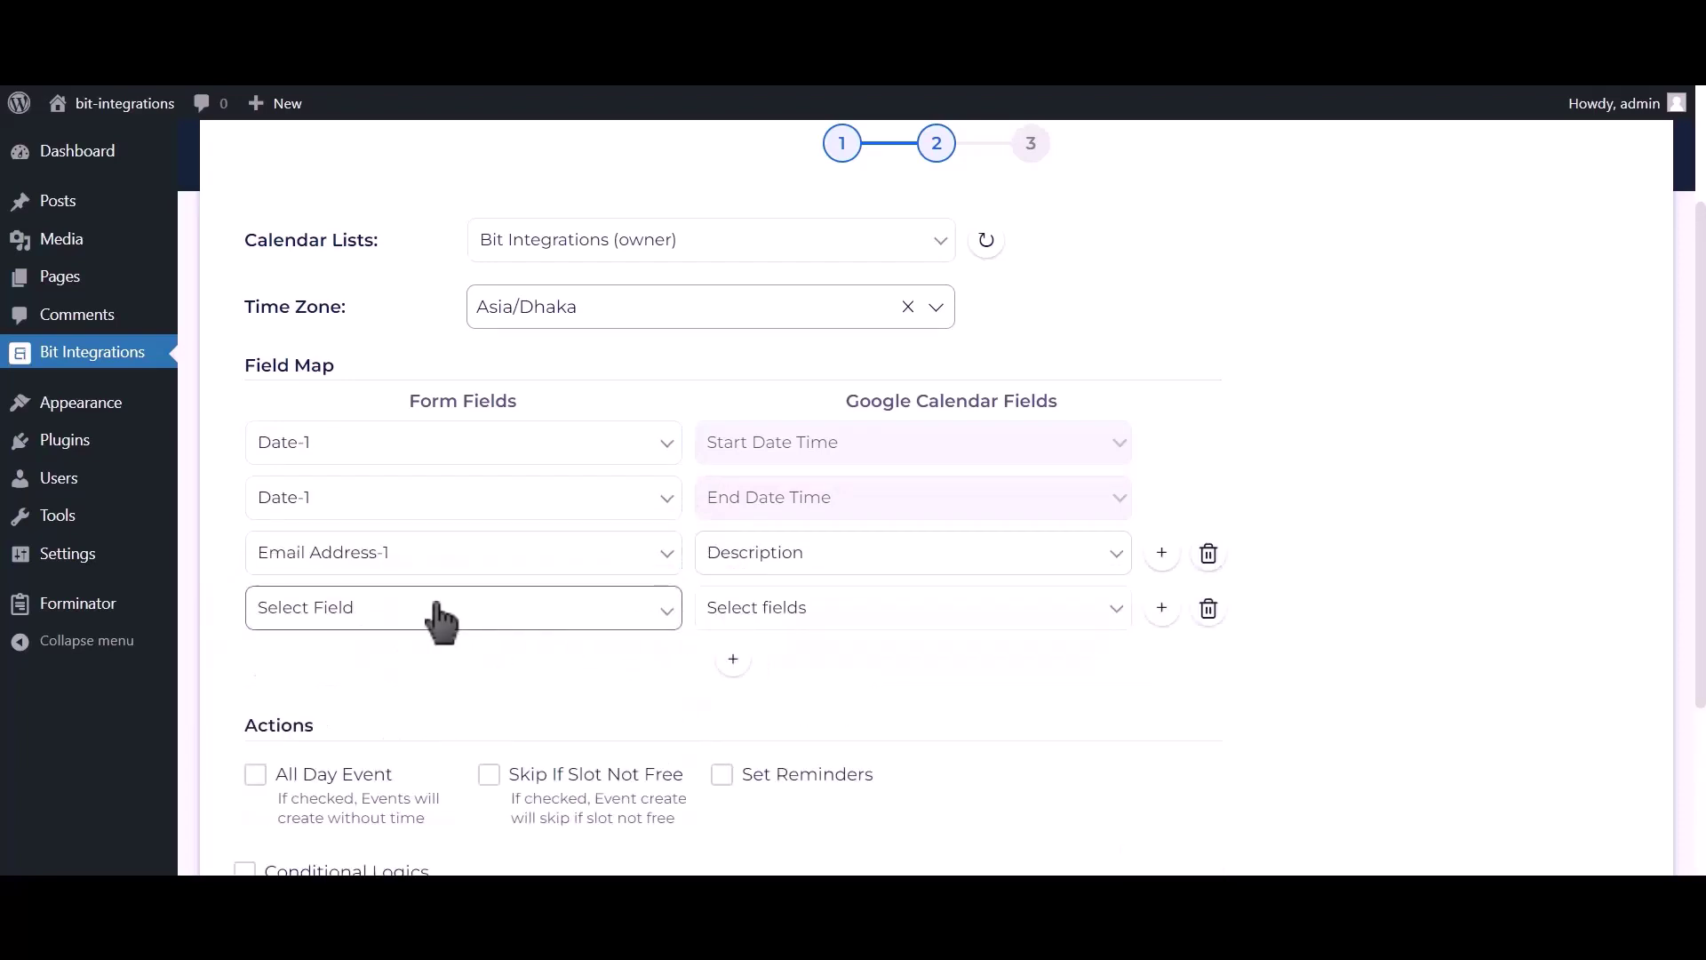
left_click(426, 609)
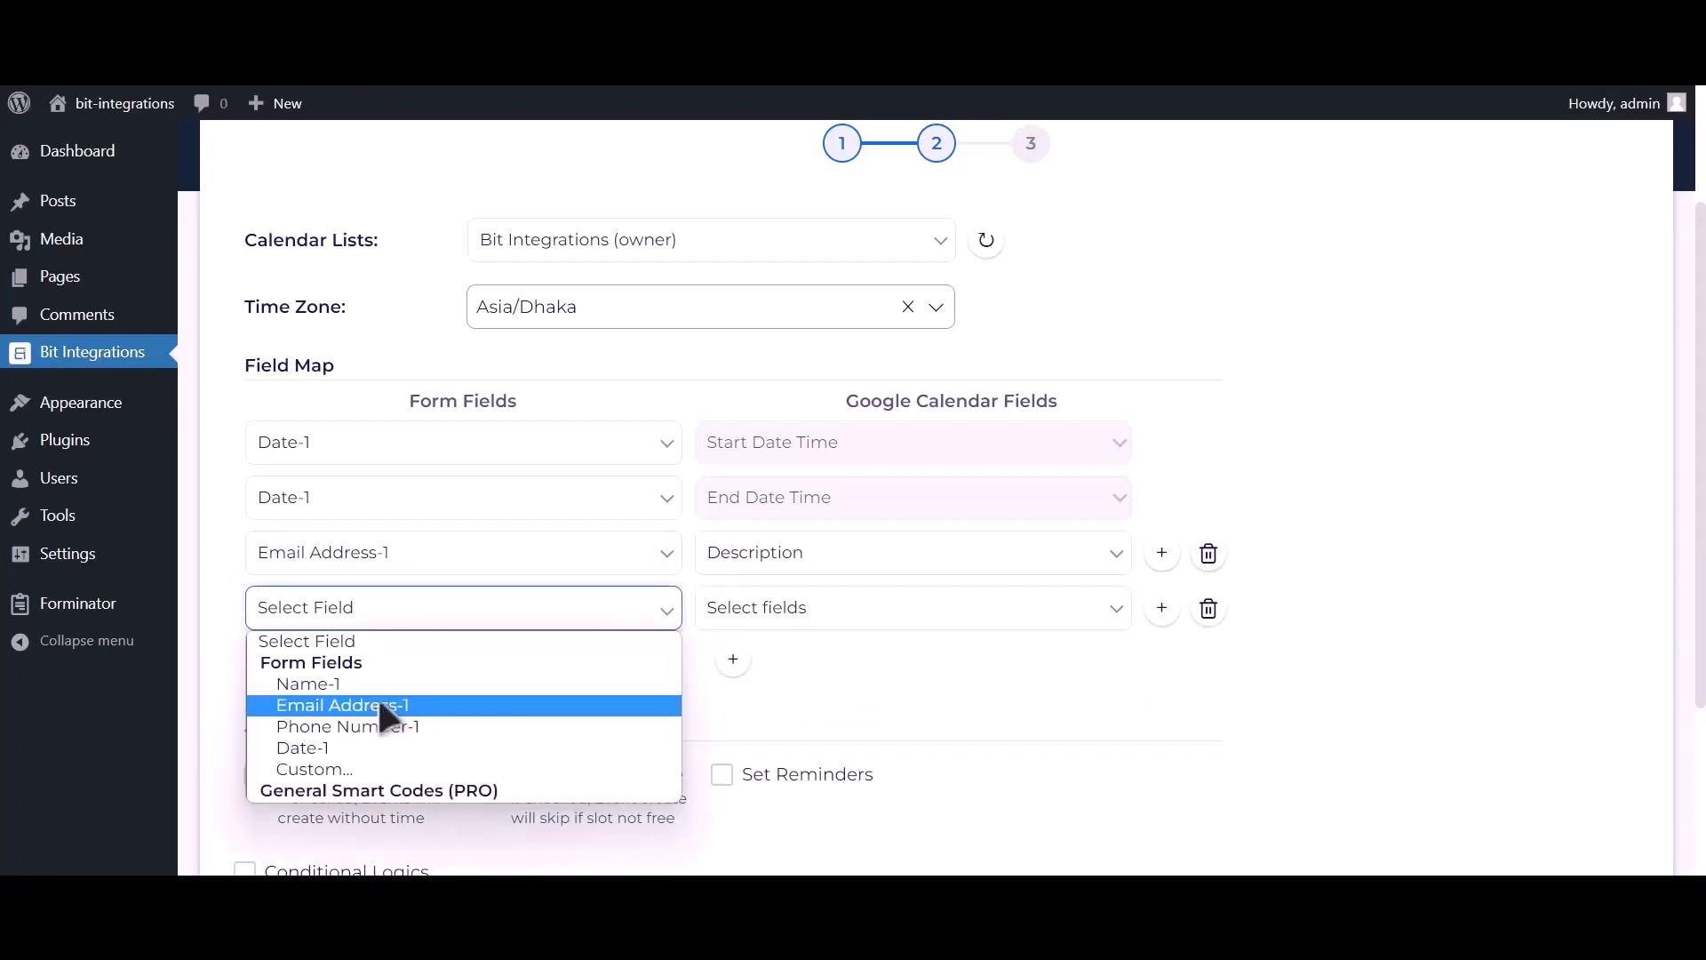
left_click(377, 686)
left_click(770, 615)
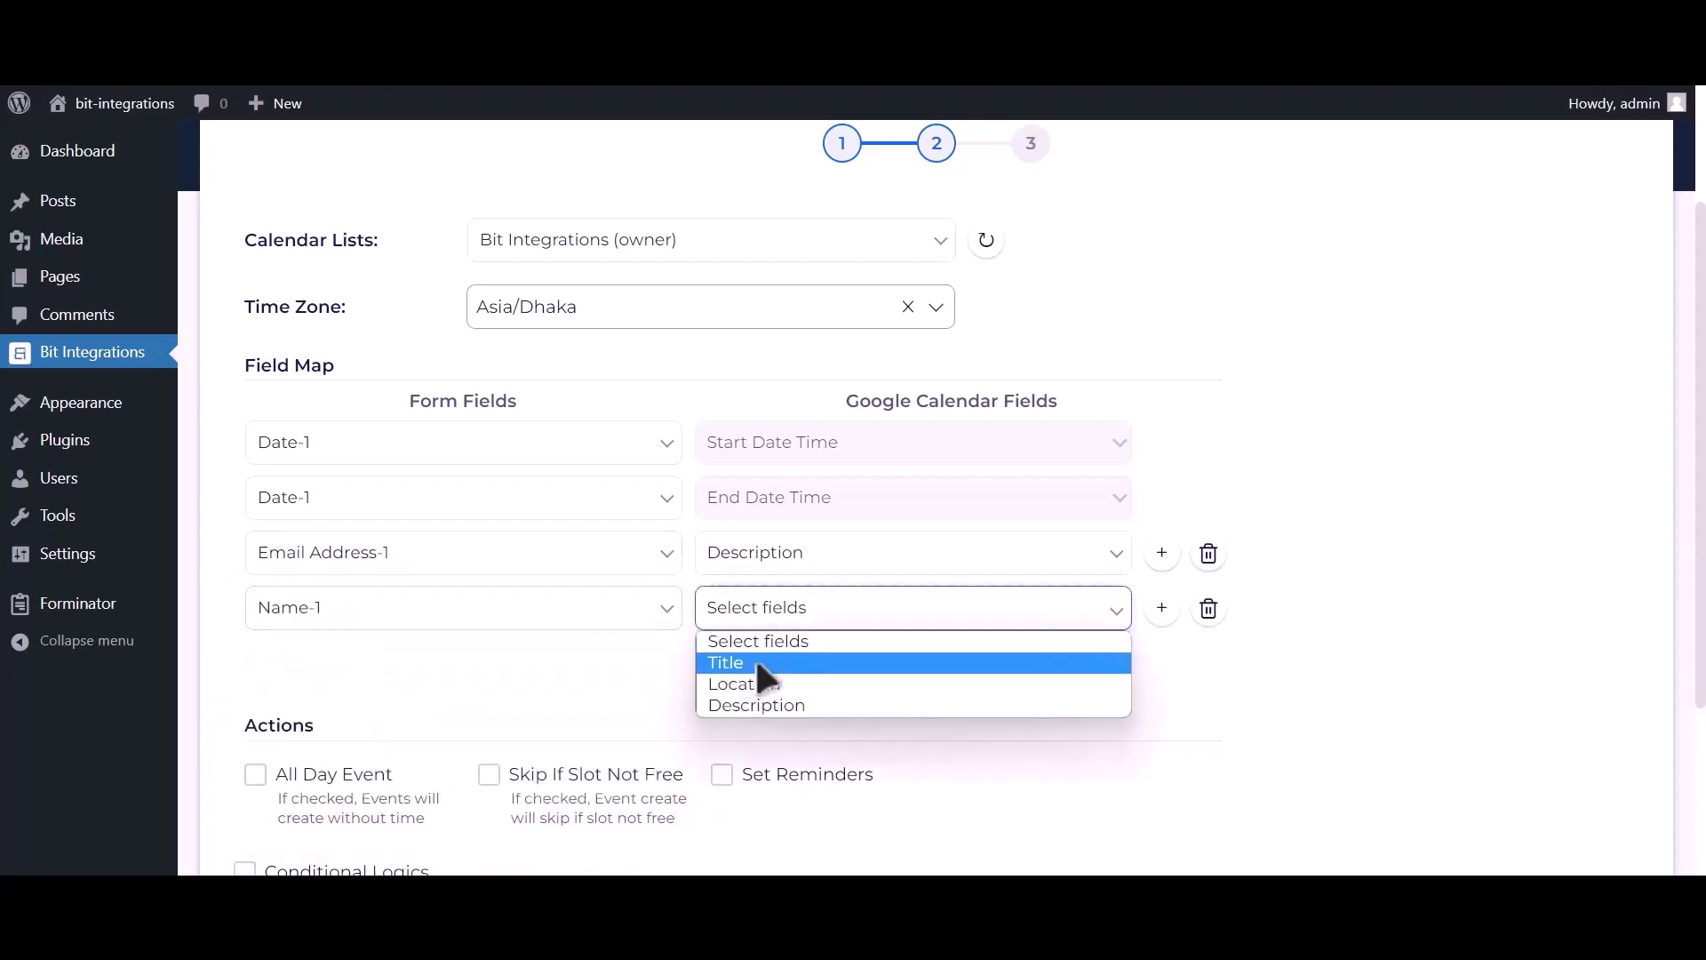
left_click(754, 660)
Map Phone Number-1 to Description, enable All Day Event, and finish the field mapping
left_click(733, 659)
left_click(438, 668)
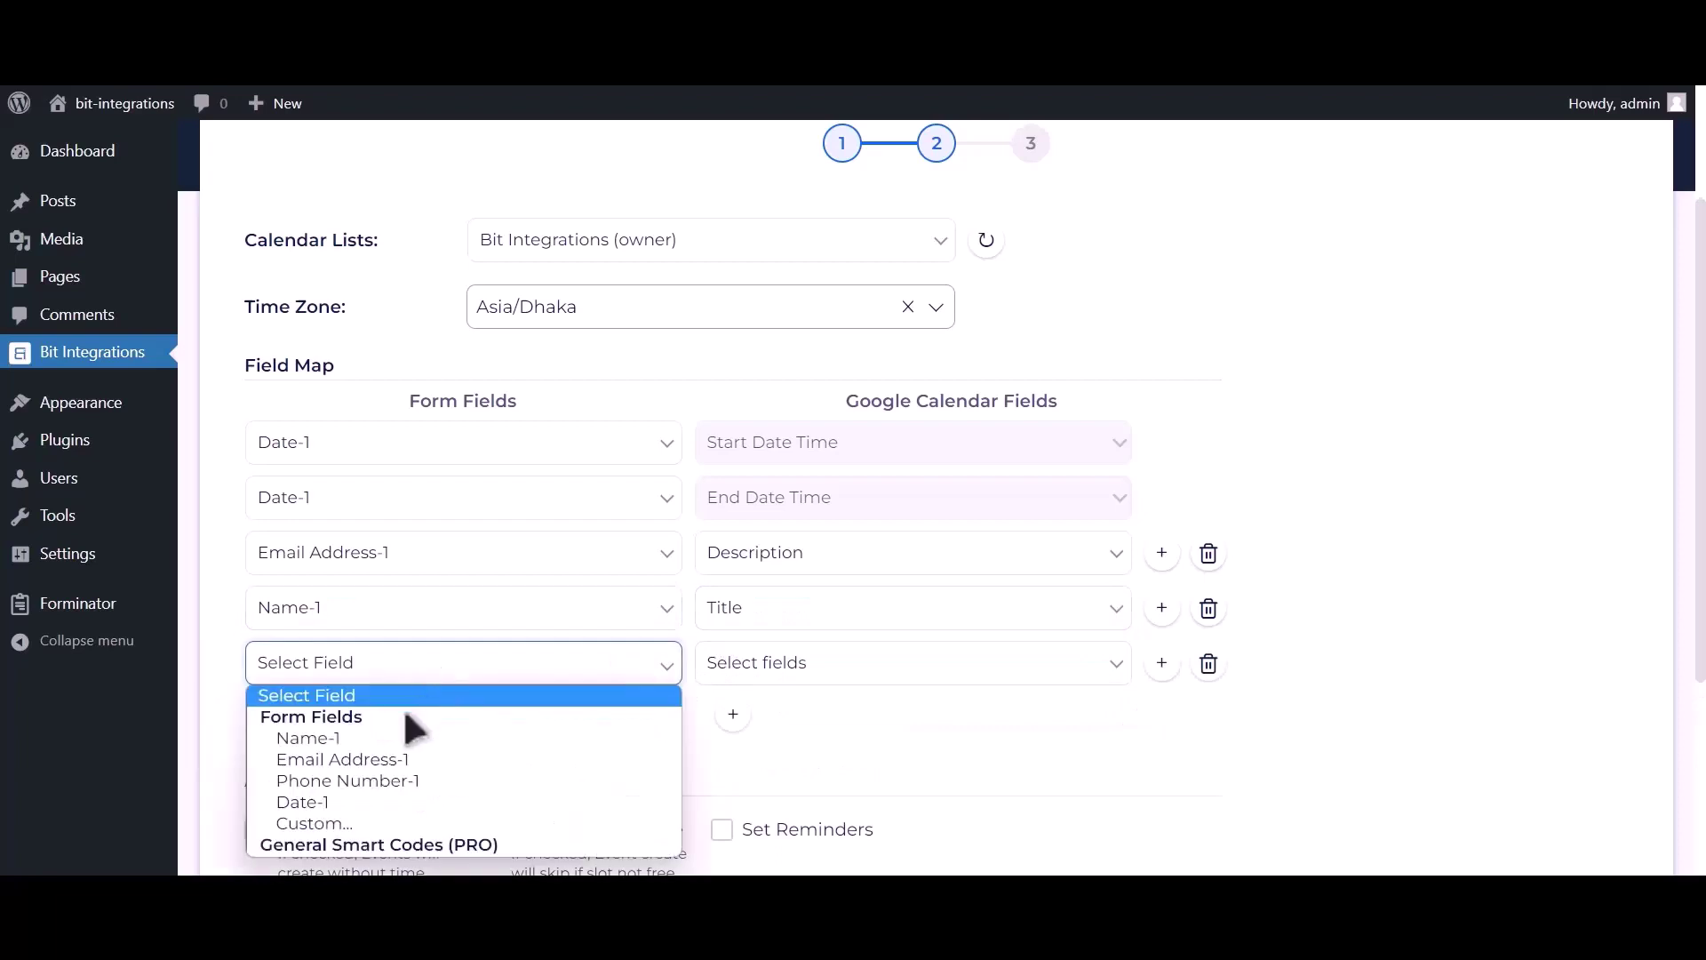
left_click(397, 780)
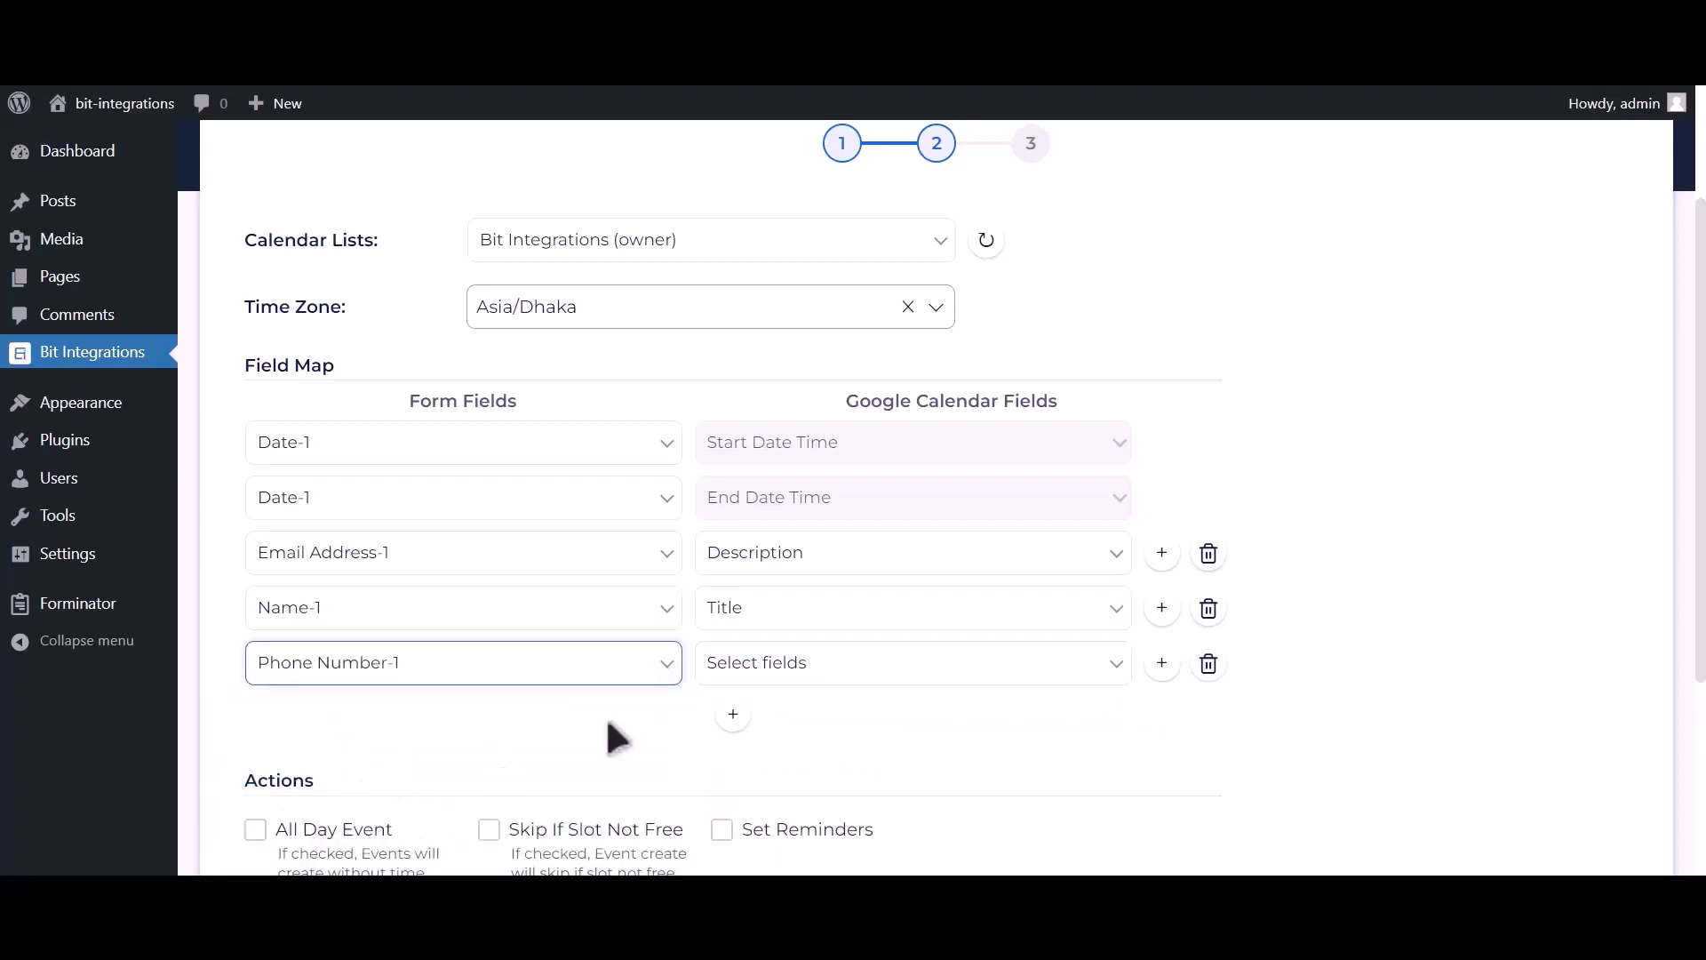
left_click(795, 666)
left_click(760, 759)
scroll(615, 688, "down", 2)
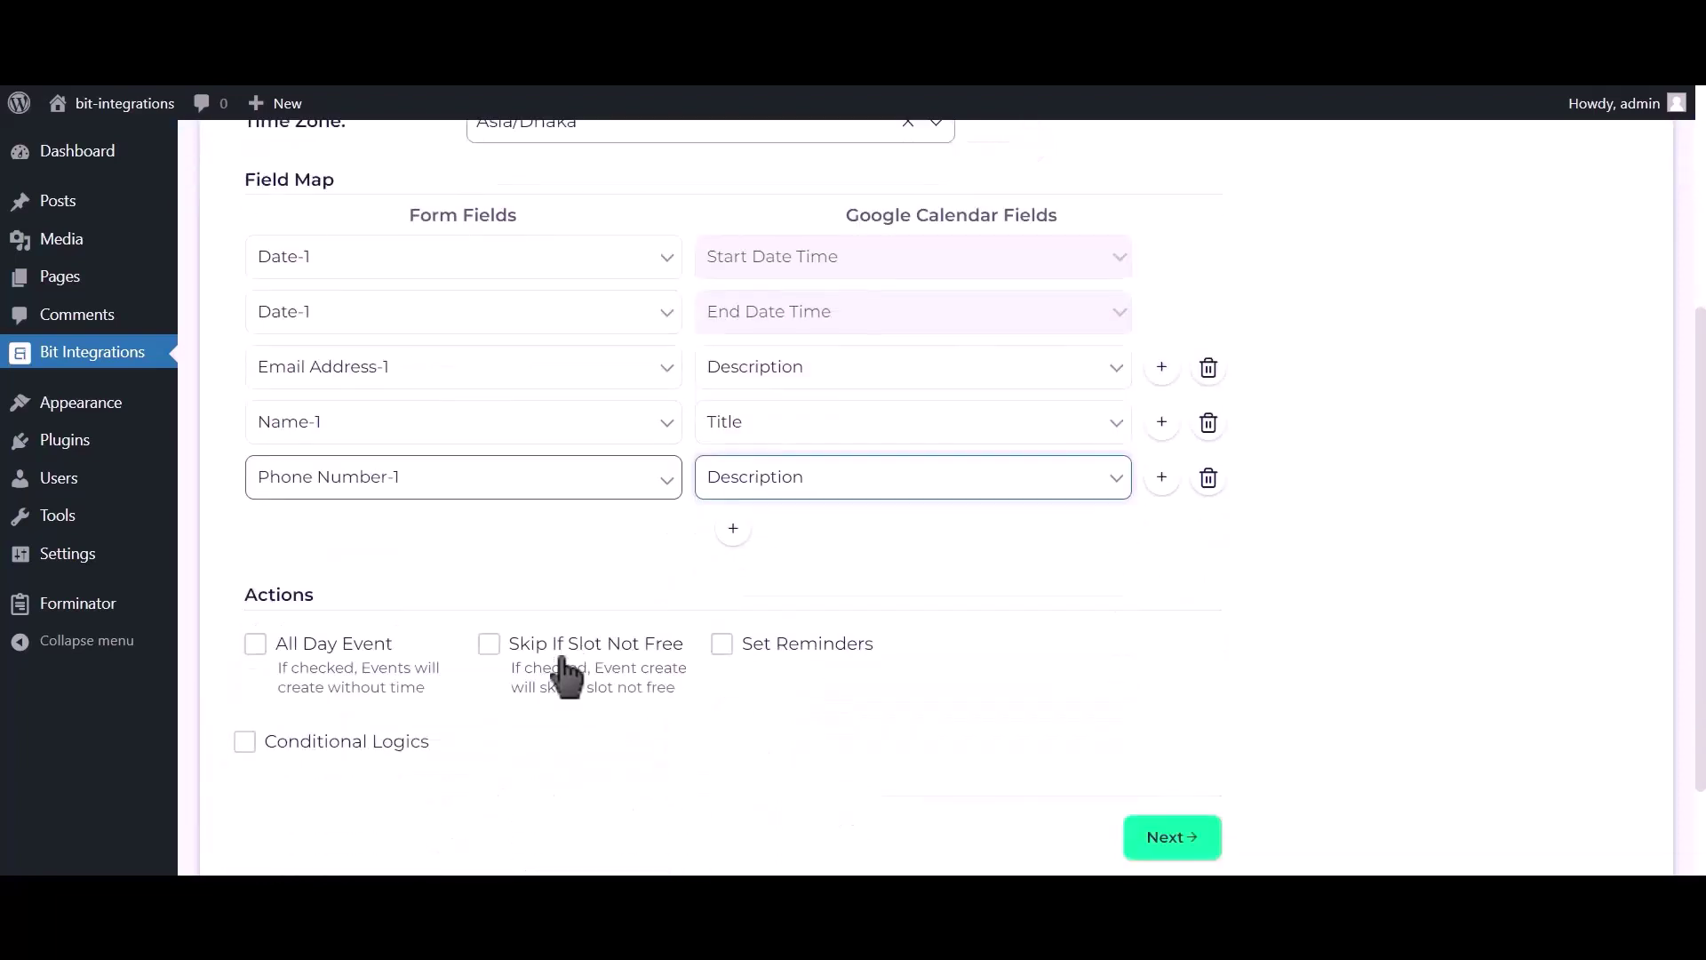
left_click(327, 653)
scroll(327, 655, "down", 2)
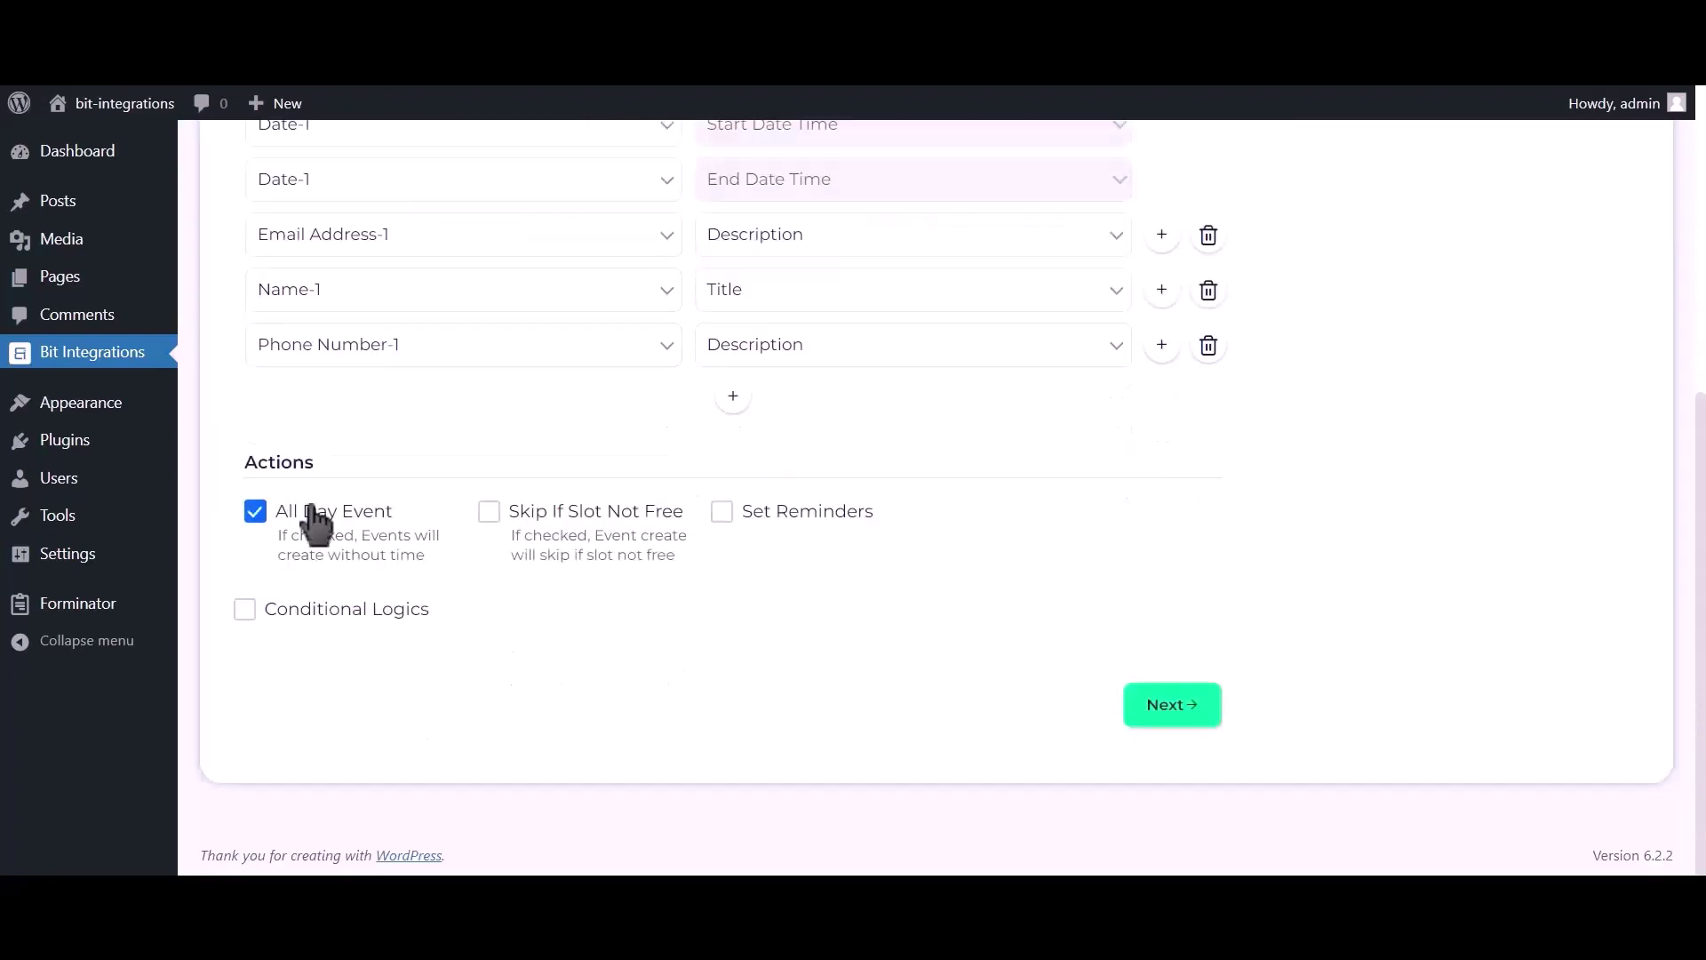
left_click(1169, 709)
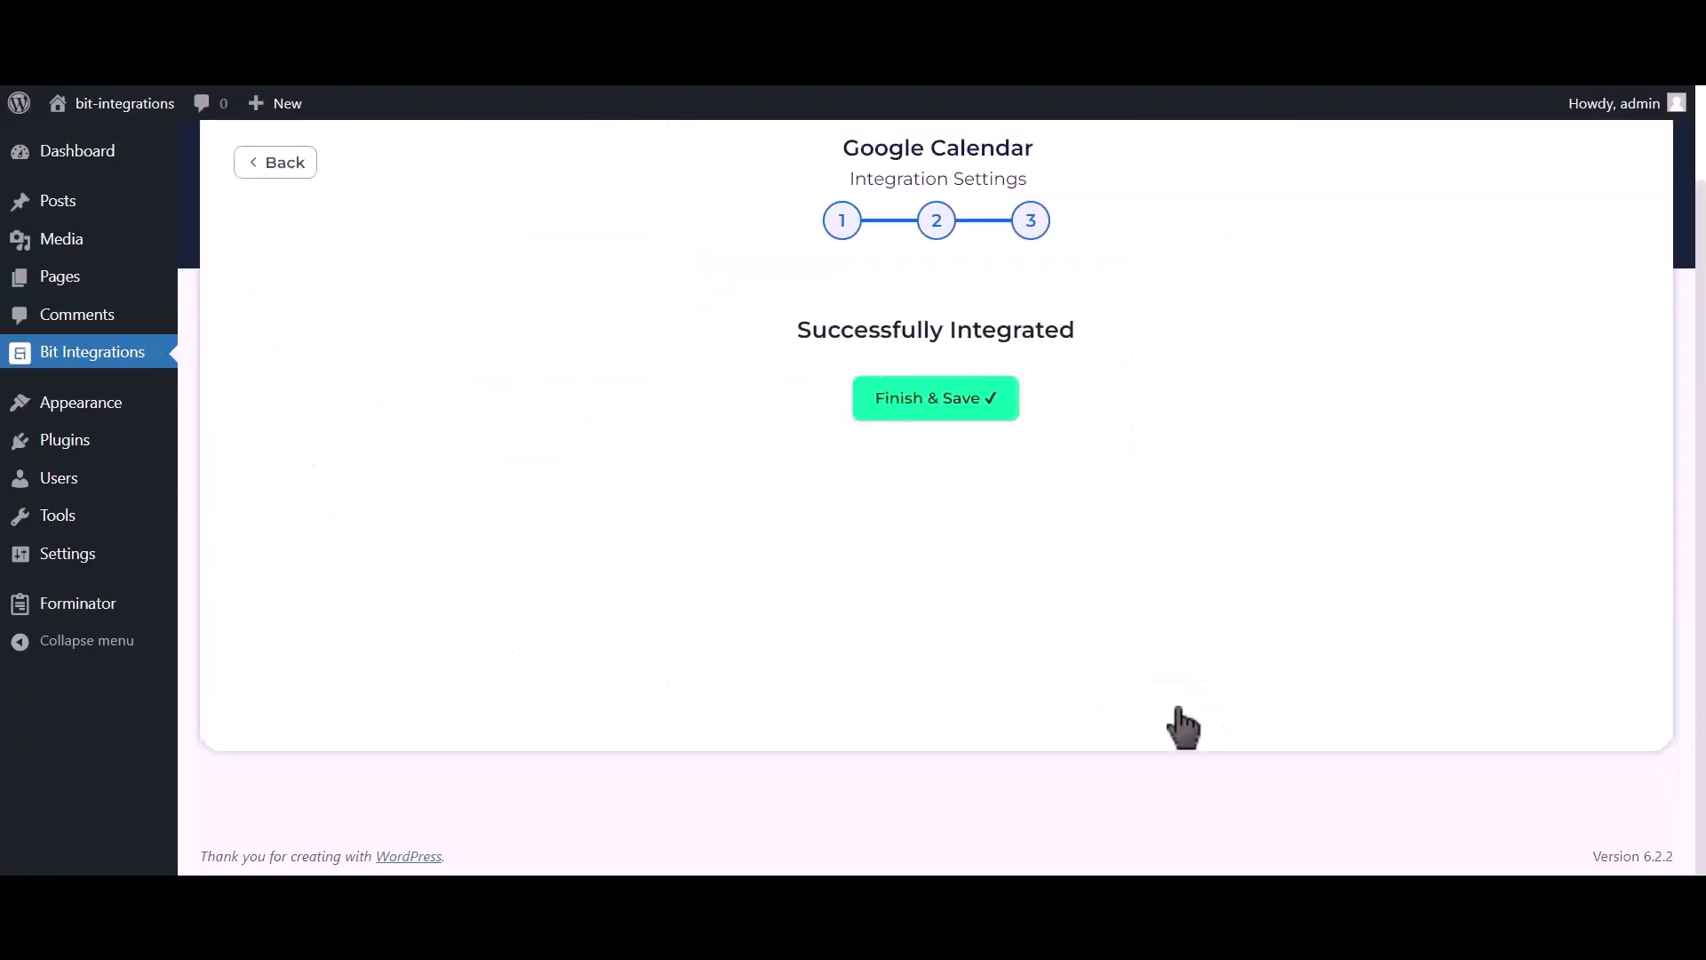
Save the integration and enter 'Bit Integration' as the name on the site form
left_click(952, 414)
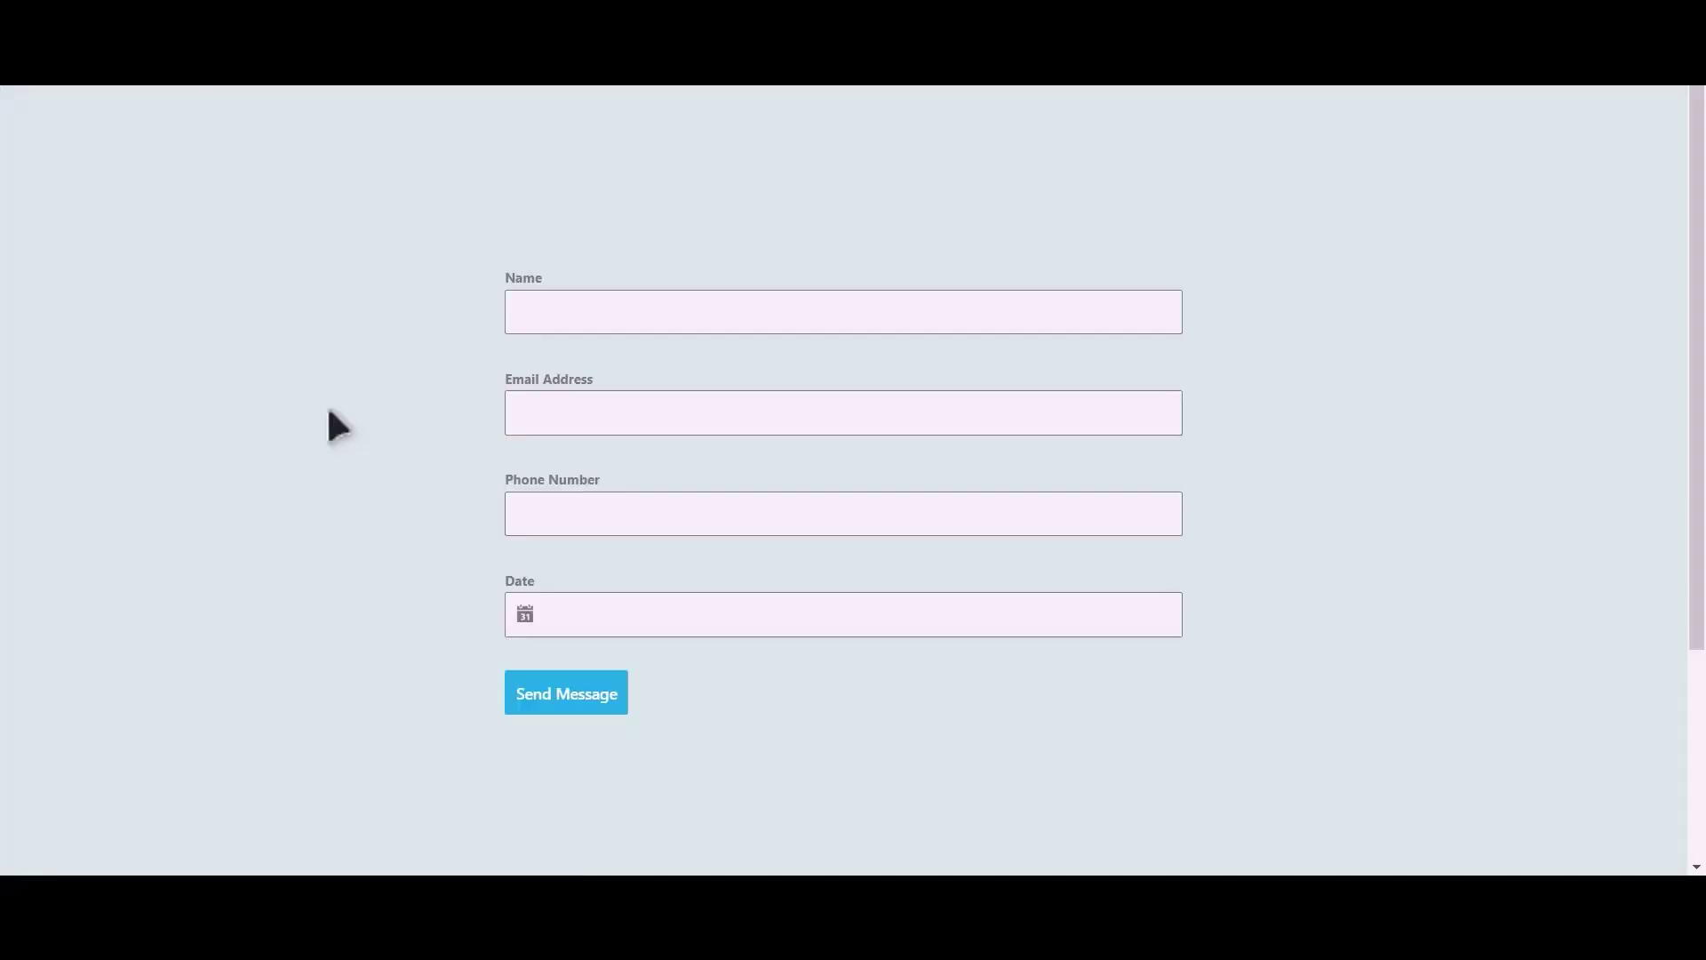
left_click(661, 326)
type("Bit Integrations")
Fill in the form's e-mail address and phone number, and set the date to June 13, 2023
left_click(670, 404)
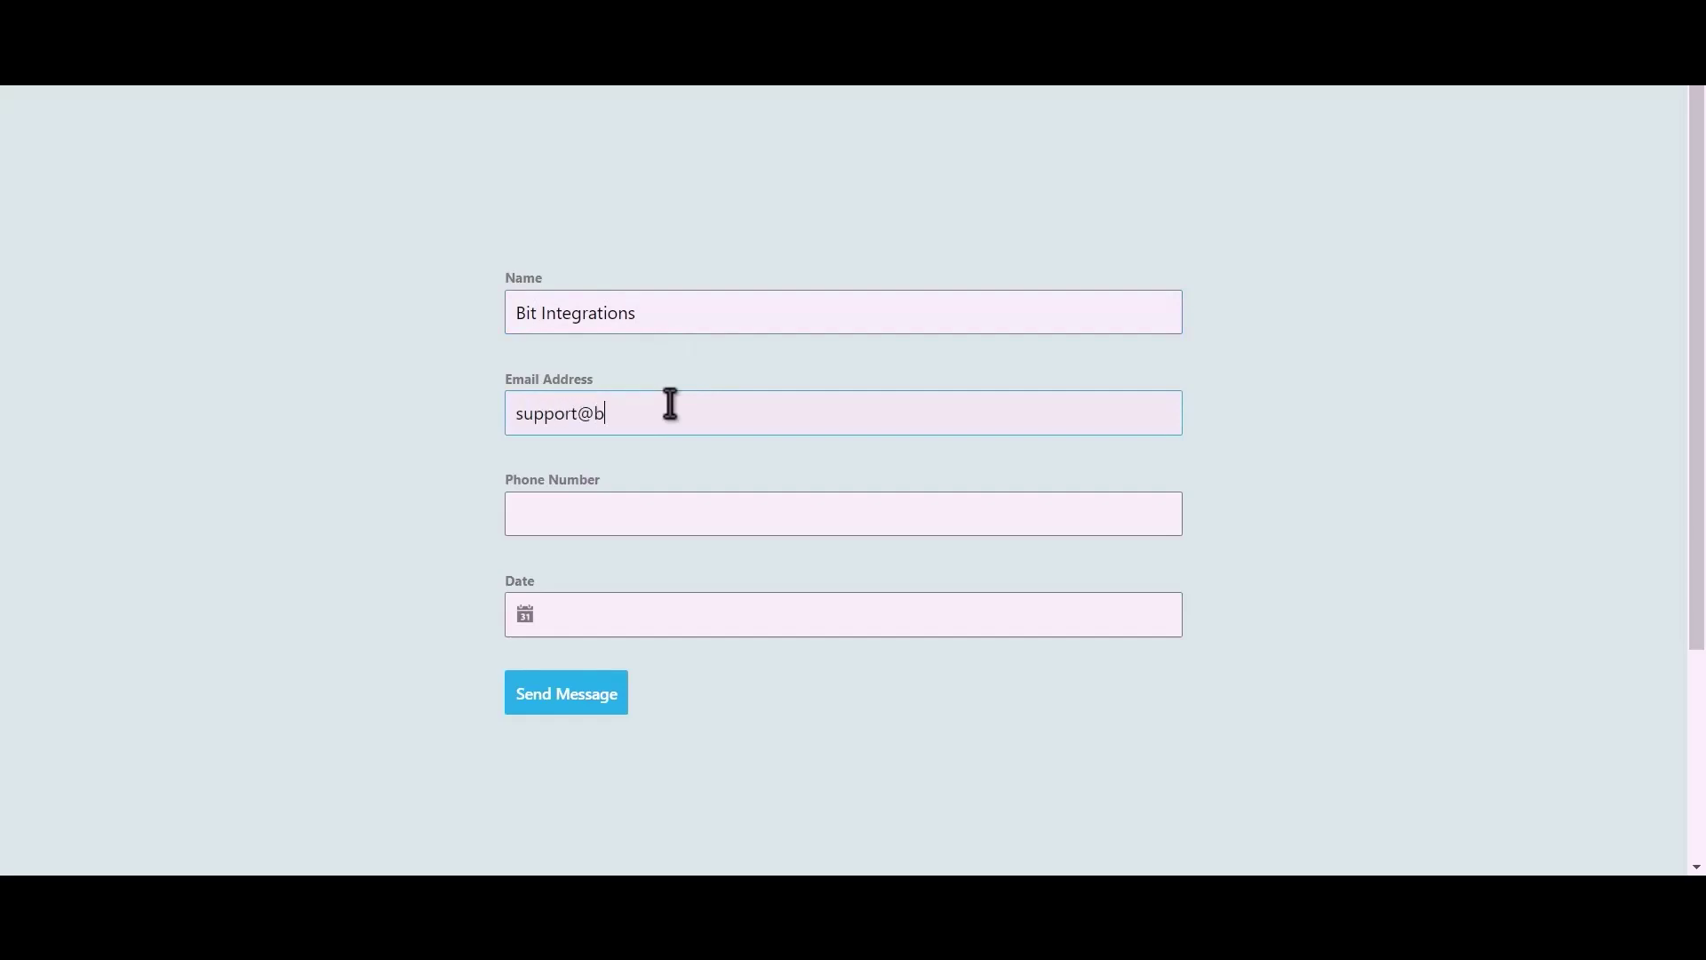
left_click(648, 517)
type("444555666")
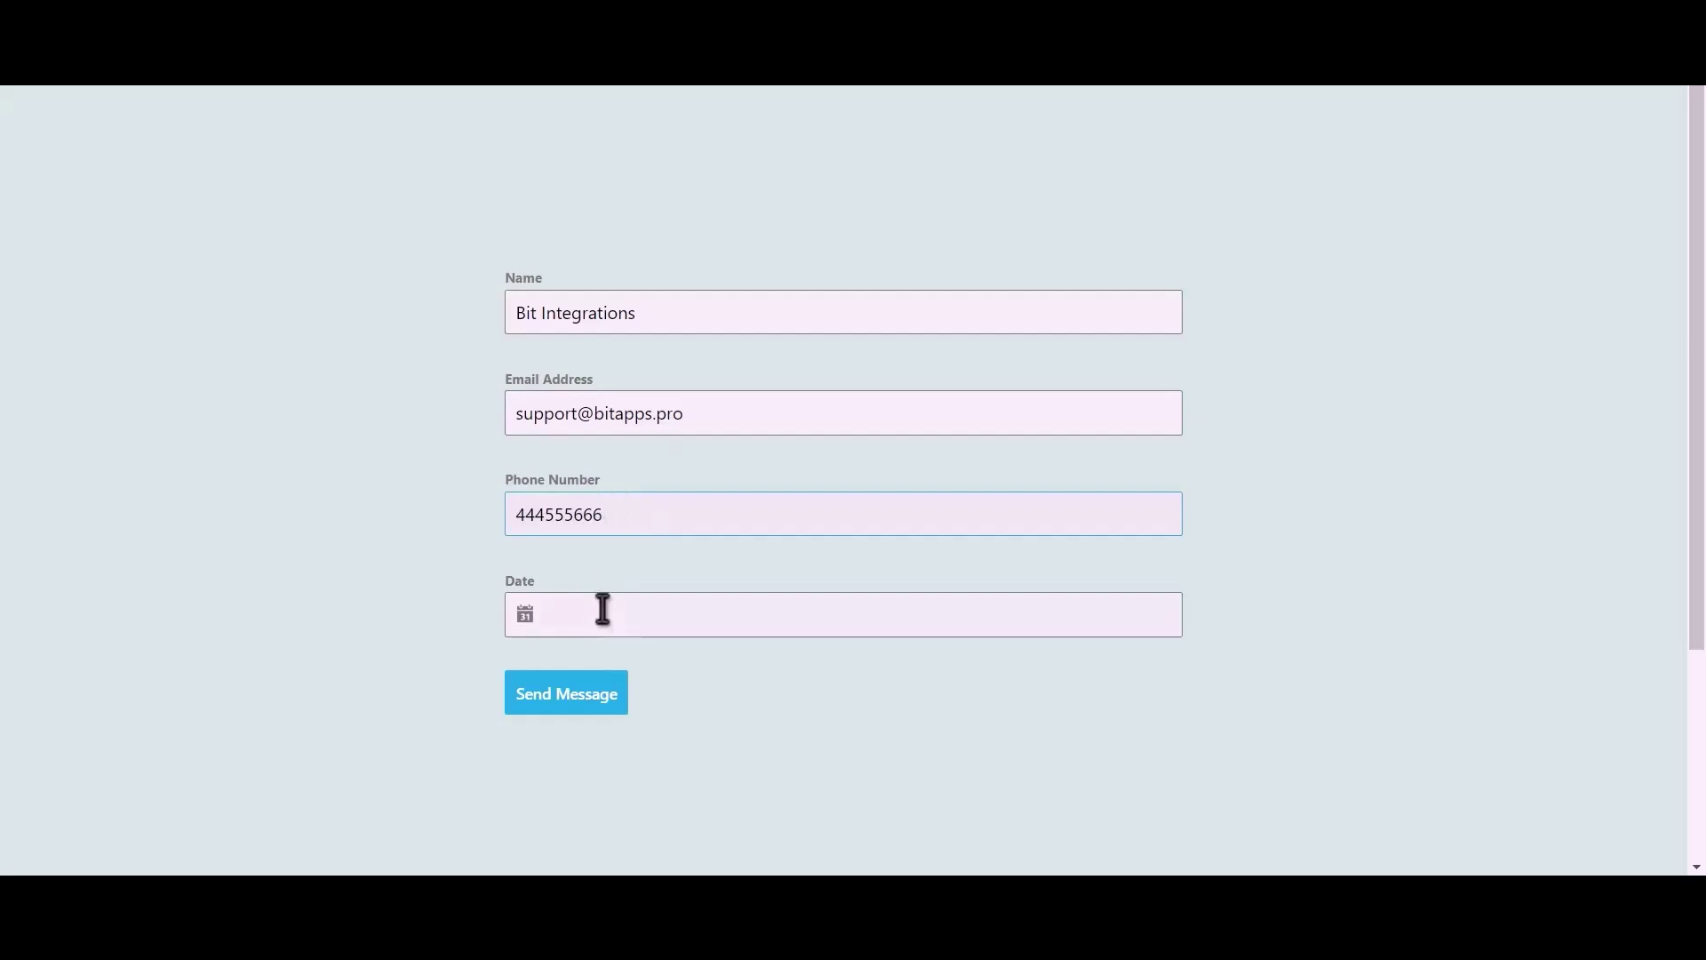
left_click(602, 613)
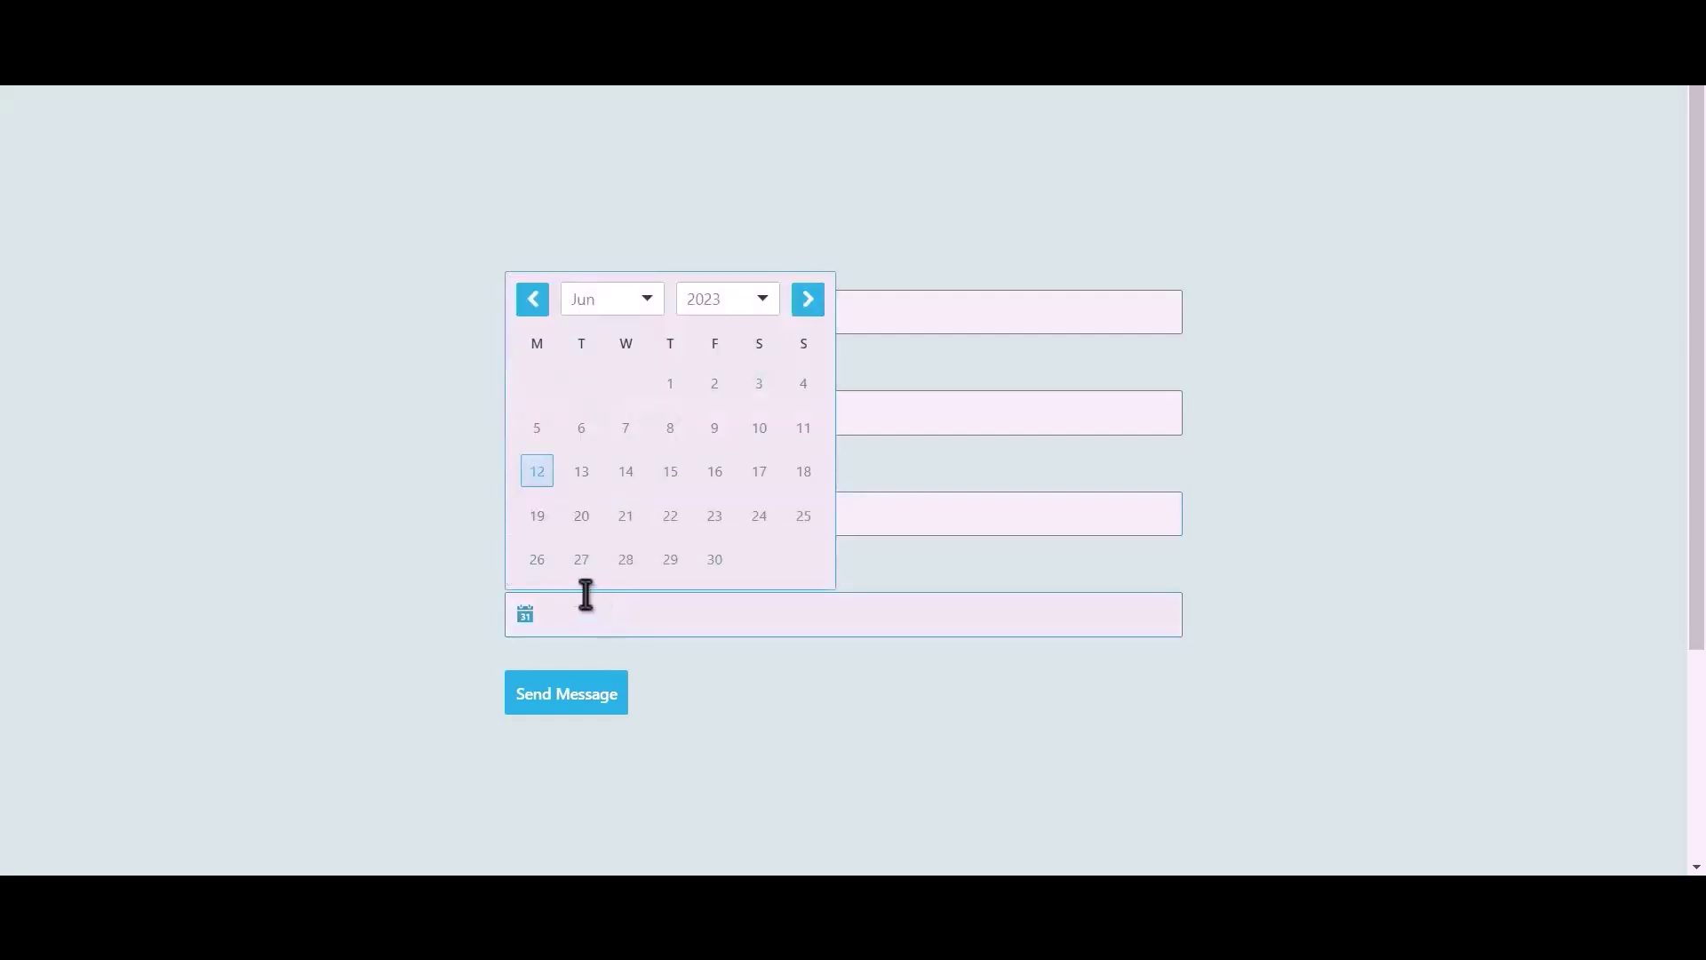
left_click(582, 474)
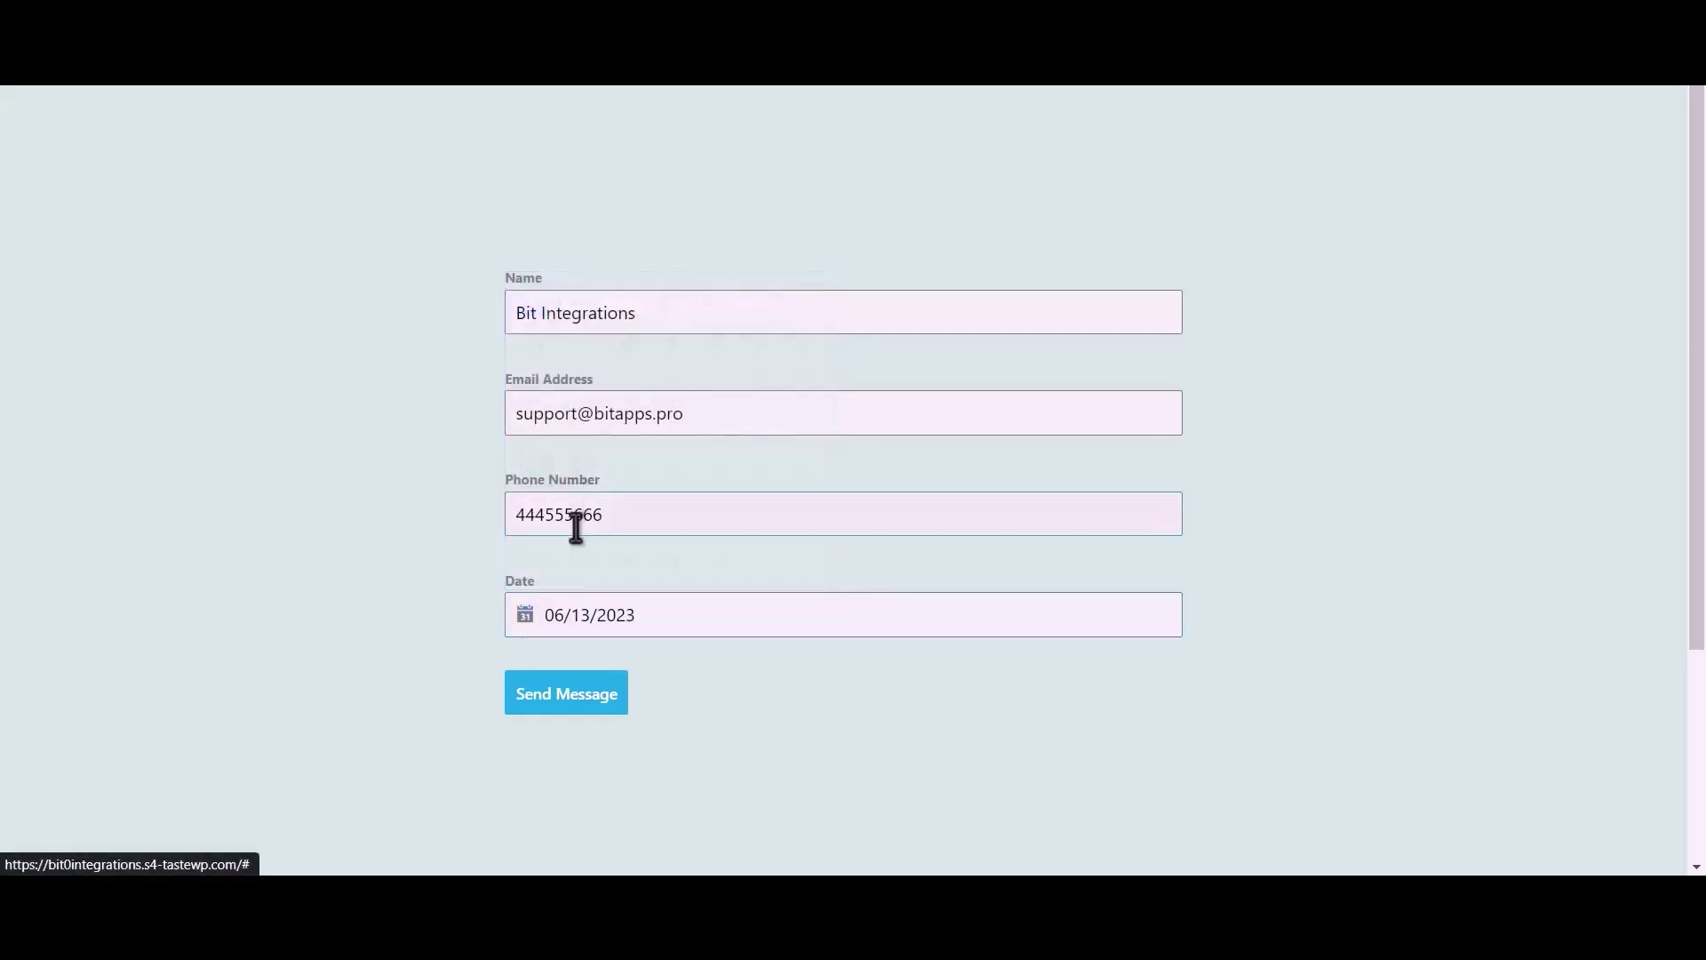
Submit the test form and view the Bit Integrations event on June 13 in Google Calendar
left_click(596, 706)
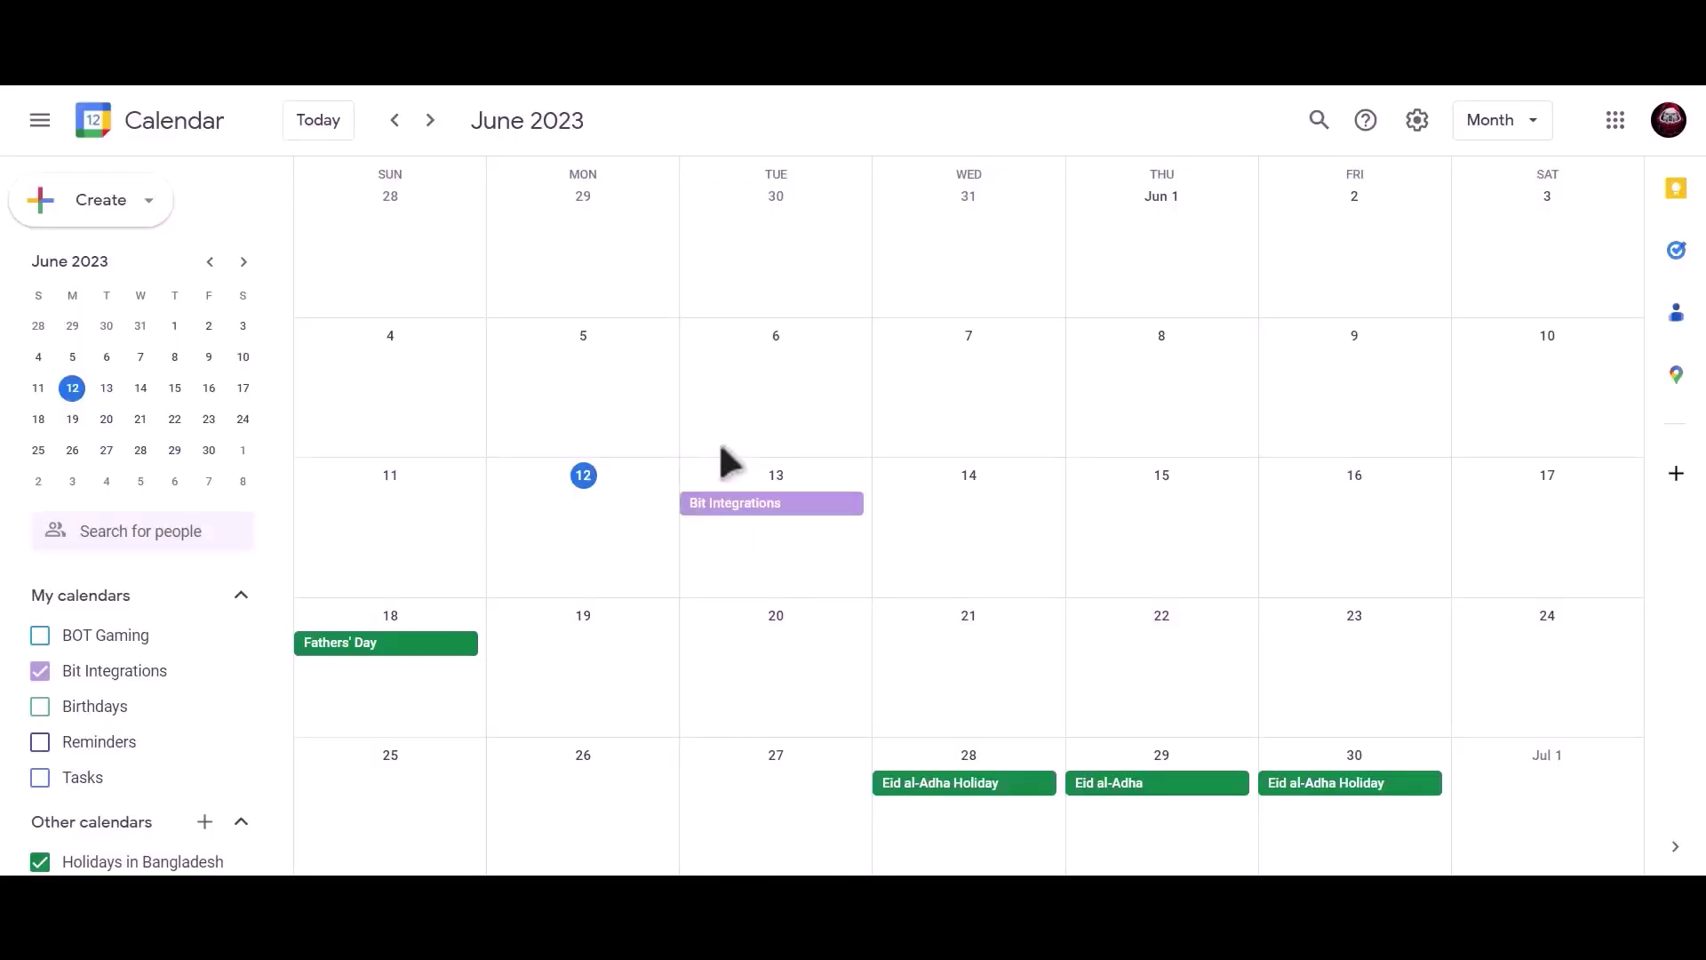
left_click(833, 531)
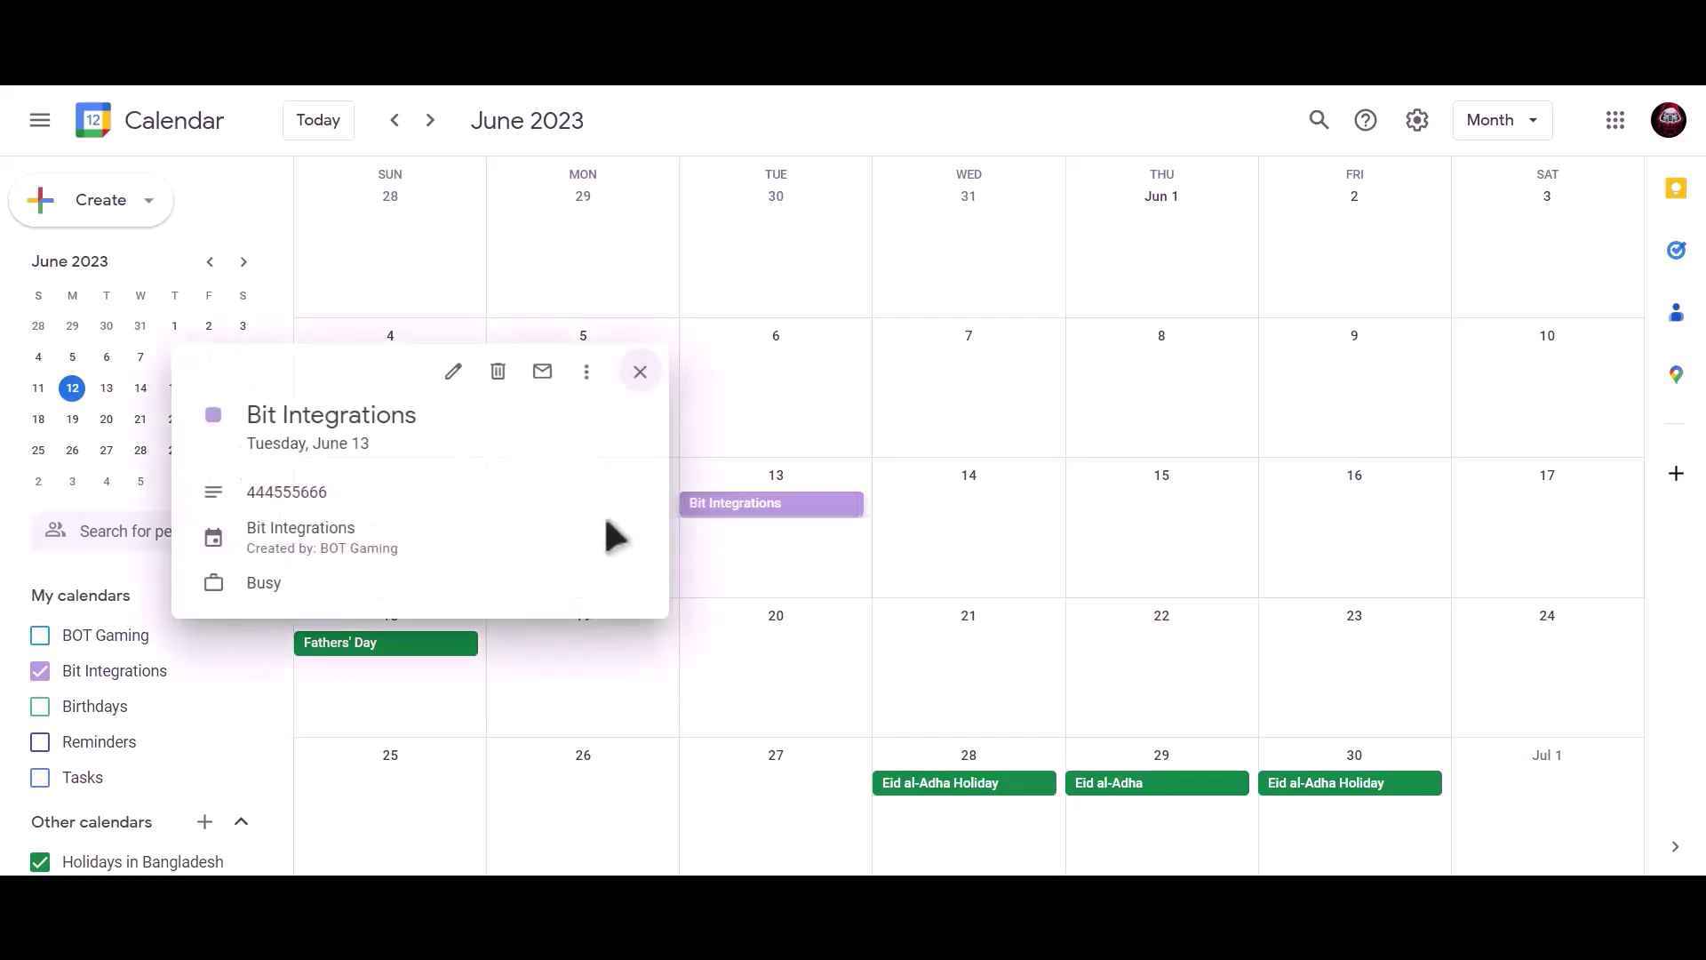